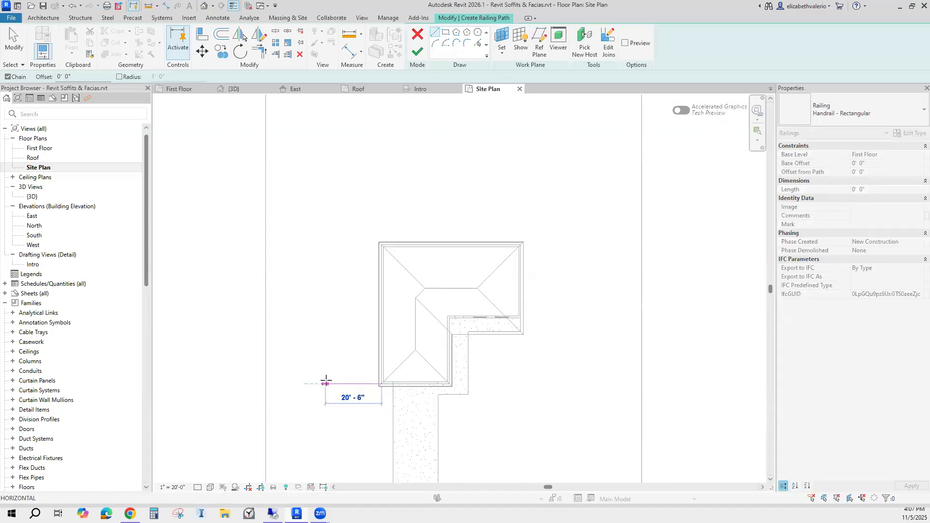
# Sketch the railing path 20' outward from the garage's front corner, about 122' toward the rear of the lot, and across the back yard
pyautogui.write('20')
pyautogui.press('Return')
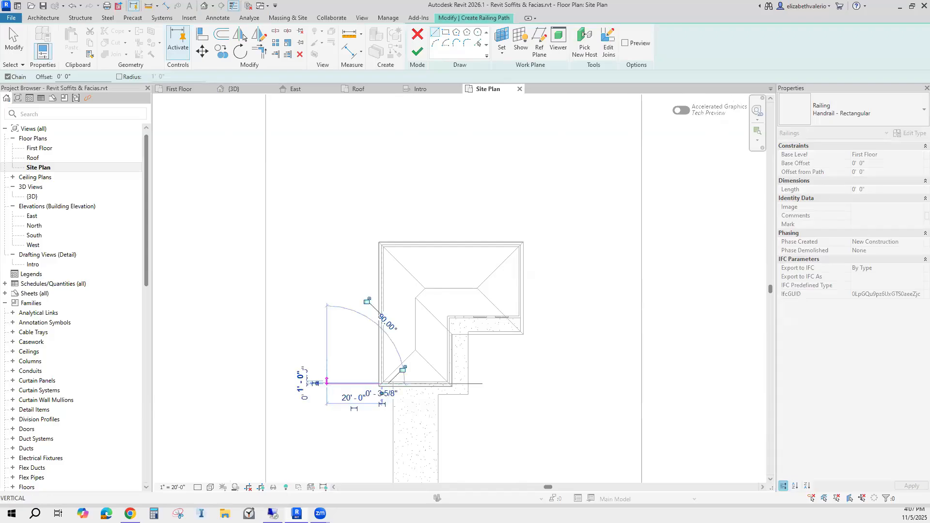
pyautogui.moveTo(329, 146); pyautogui.dragTo(335, 198, button='middle')
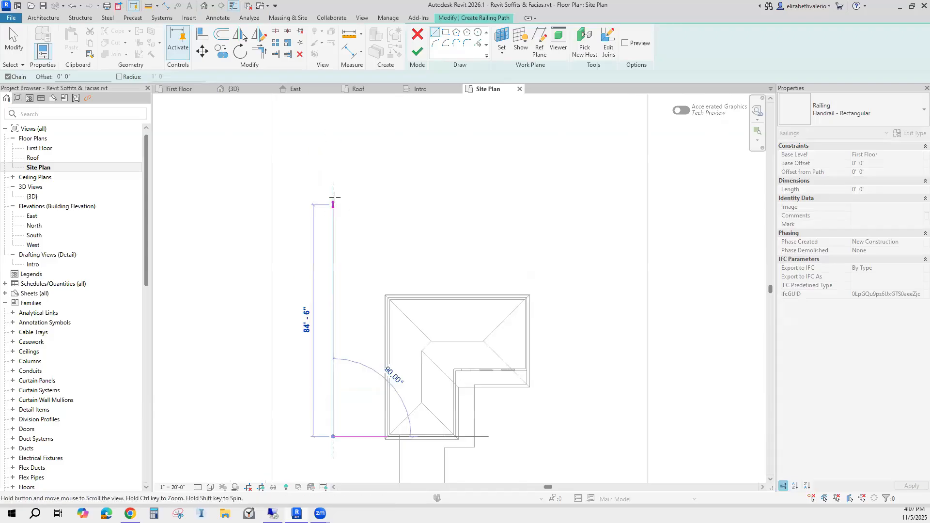
pyautogui.scroll(-2, 344, 167)
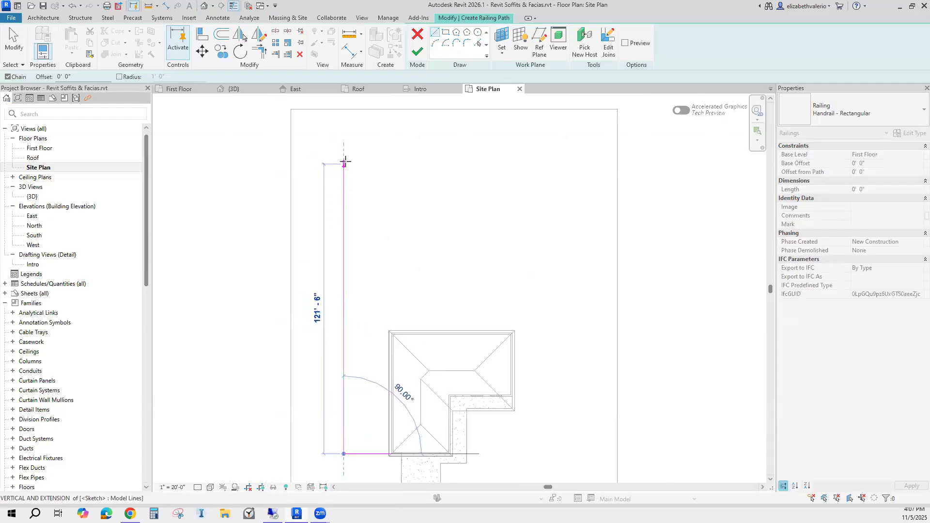
pyautogui.click(345, 159)
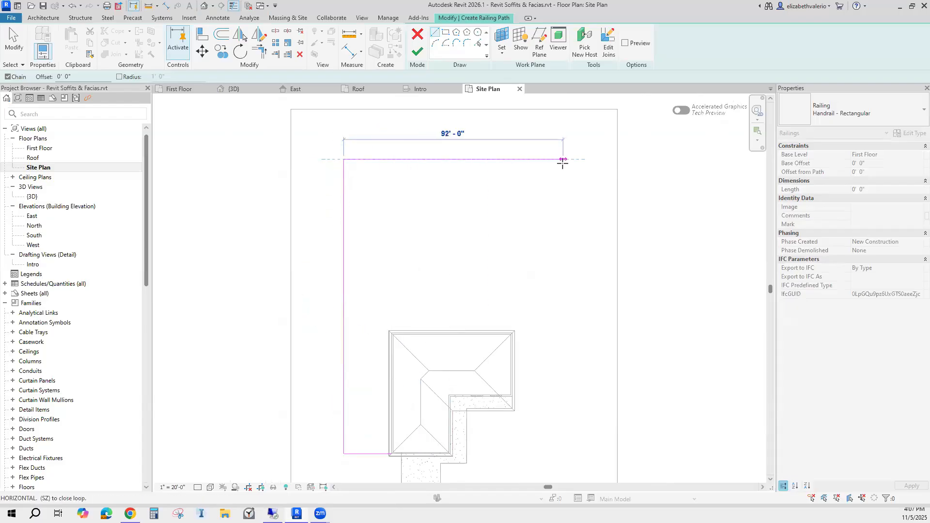
pyautogui.click(552, 162)
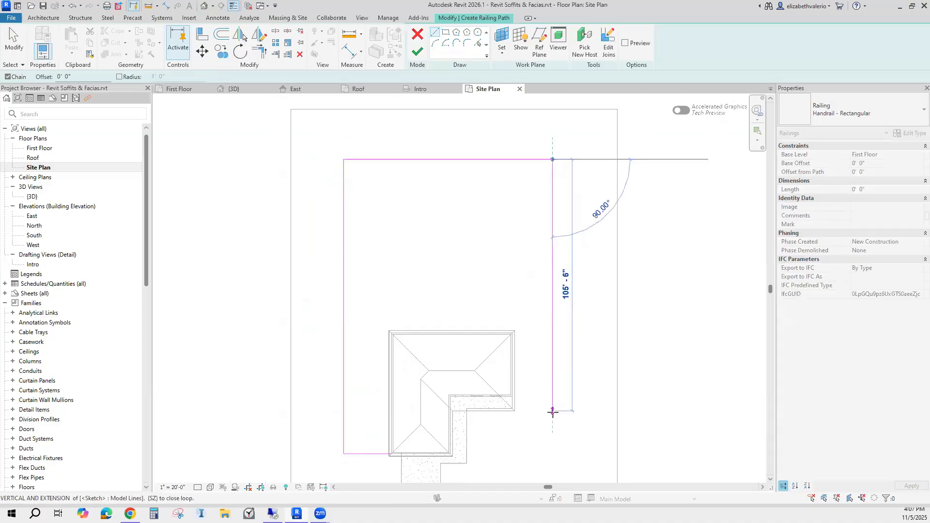
# Run the railing path back toward the front and in to the house's opposite side wall, and end the line chain
pyautogui.scroll(4, 552, 411)
pyautogui.click(551, 352)
pyautogui.click(408, 352)
pyautogui.press('Escape')
pyautogui.press('Escape')
pyautogui.scroll(-5, 507, 405)
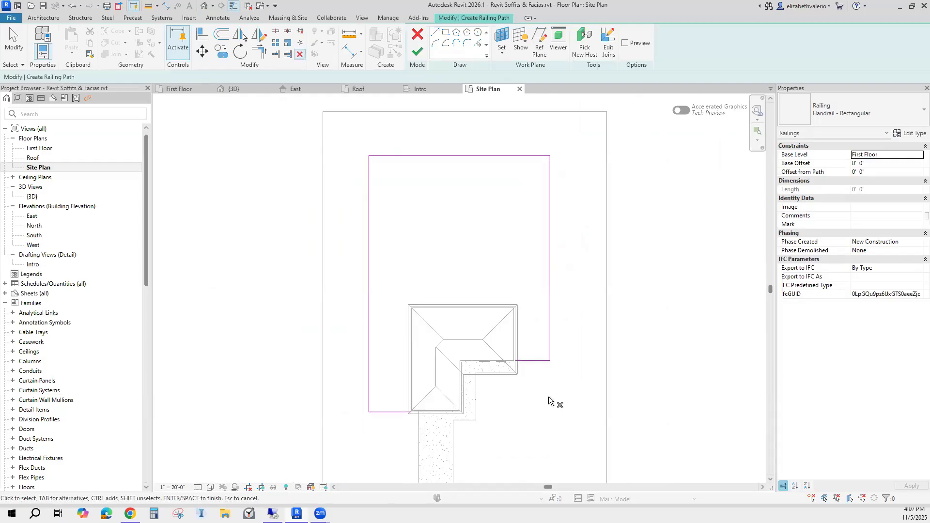
# Keep the Handrail - Rectangular type for the railing and finish the path sketch
pyautogui.click(871, 116)
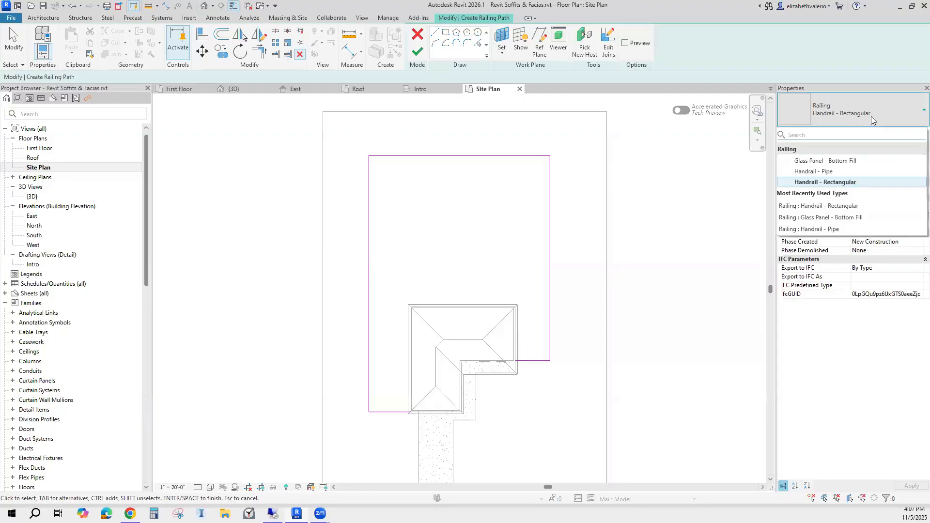
pyautogui.click(806, 183)
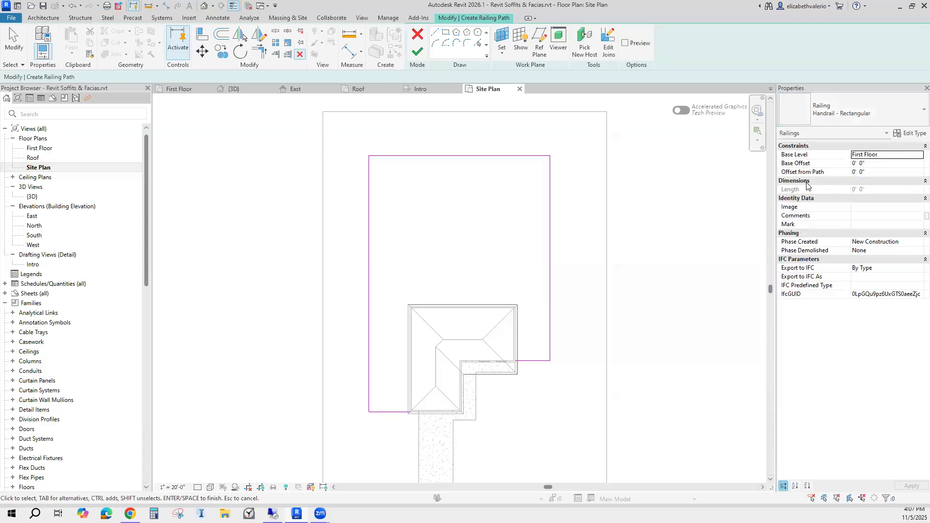
pyautogui.click(418, 53)
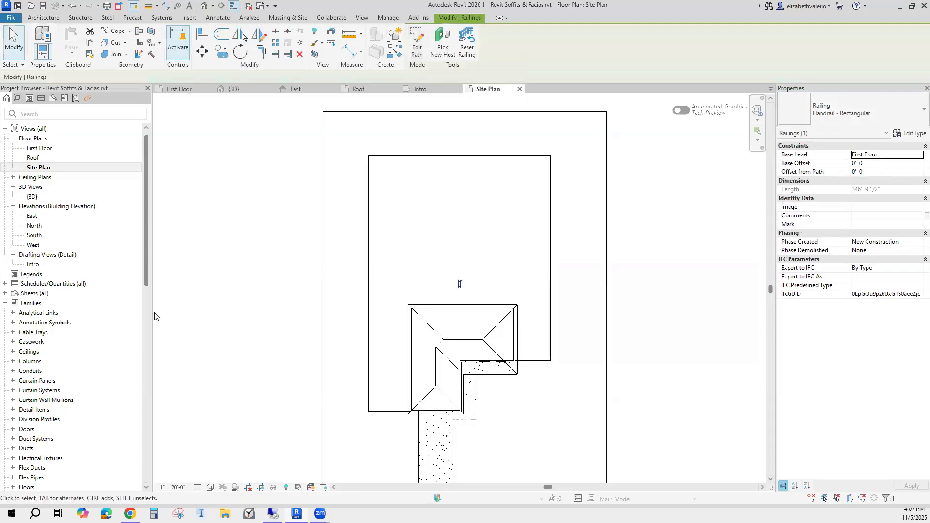
# Open the default 3D view and examine the fence corner beside the house
pyautogui.doubleClick(32, 196)
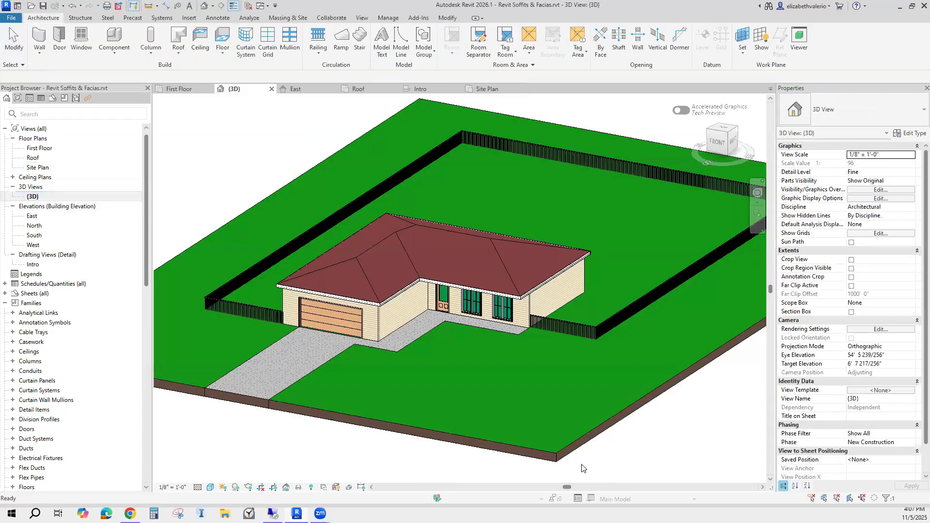
pyautogui.click(672, 456)
pyautogui.keyDown('shift'); pyautogui.moveTo(678, 453); pyautogui.dragTo(695, 439, button='middle'); pyautogui.keyUp('shift')
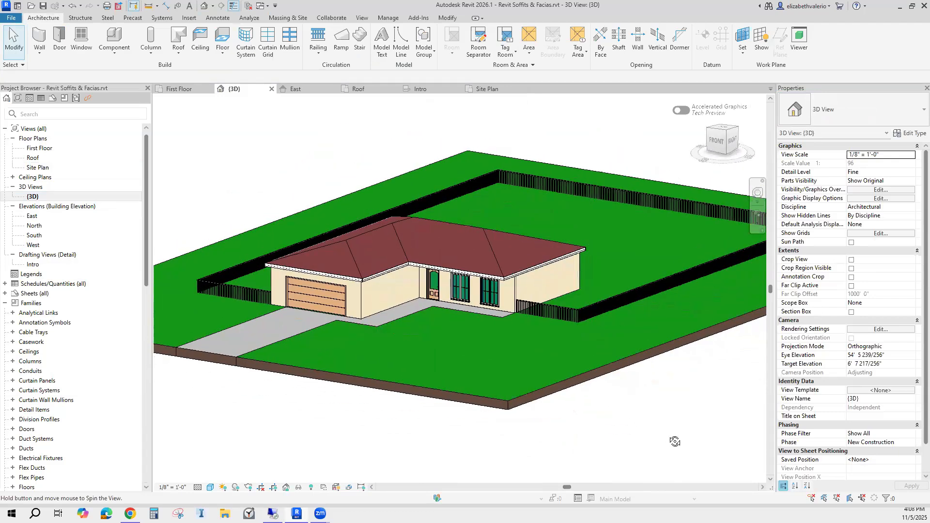
pyautogui.scroll(4, 574, 337)
pyautogui.scroll(2, 572, 335)
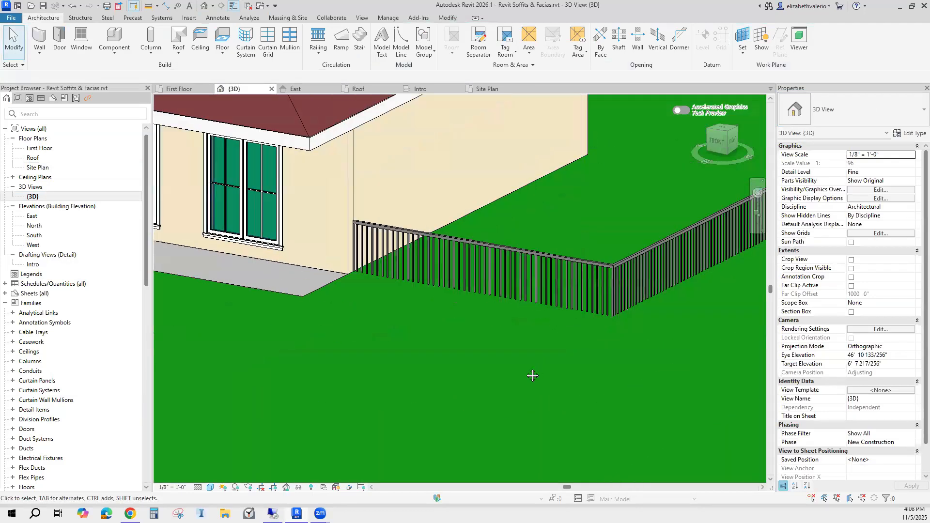
pyautogui.moveTo(572, 335); pyautogui.dragTo(496, 391, button='middle')
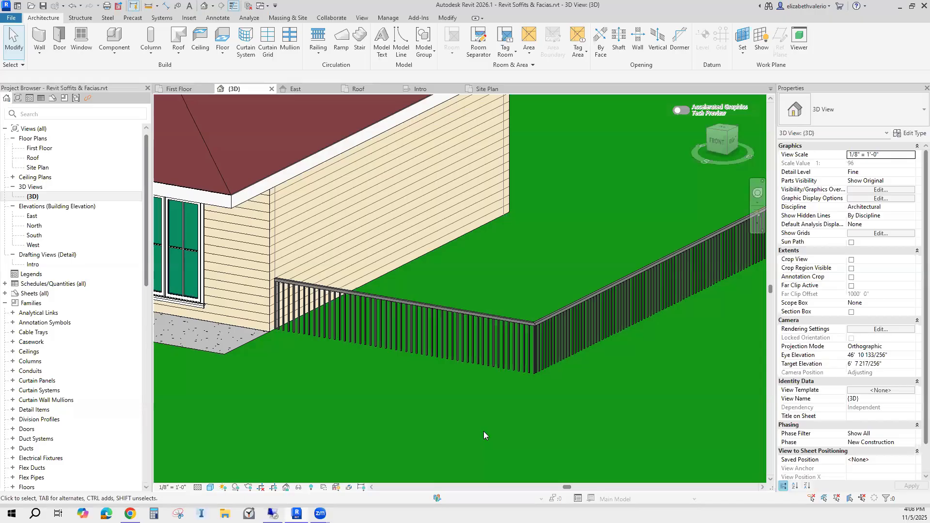
pyautogui.scroll(1, 490, 390)
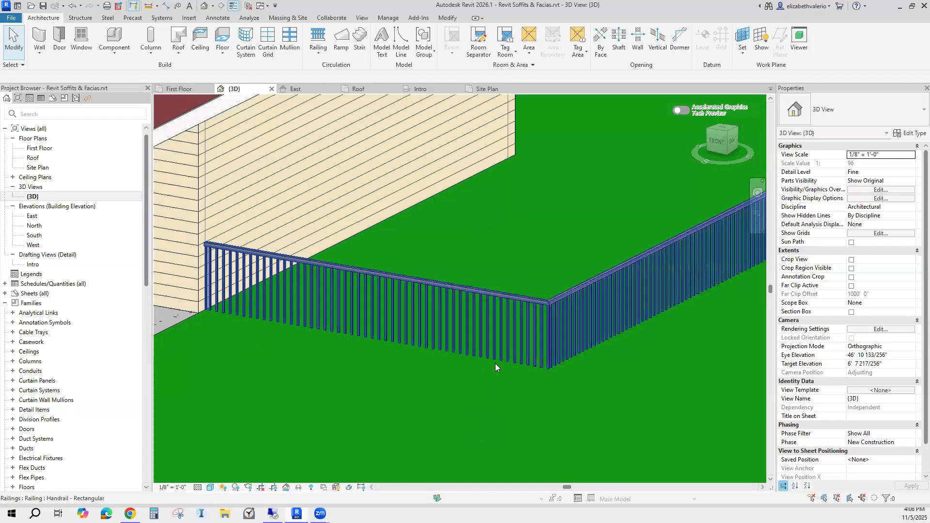
# Duplicate the fence railing's type as CUSTOM FENCE and check it in the list of railing types
pyautogui.click(474, 327)
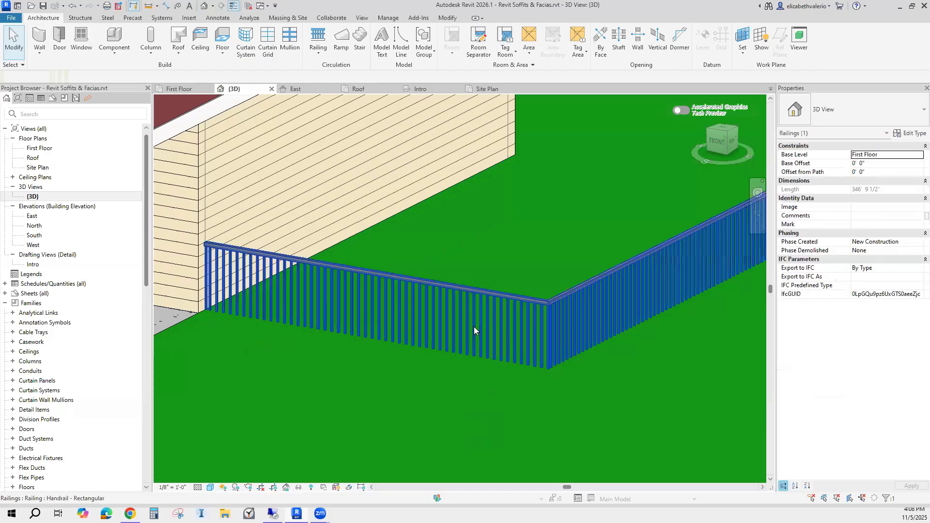
pyautogui.click(915, 136)
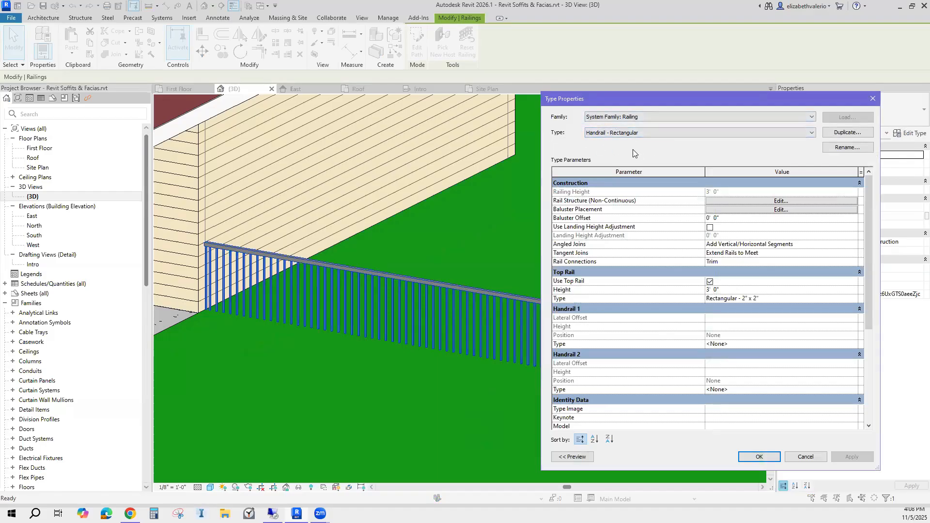
pyautogui.click(843, 131)
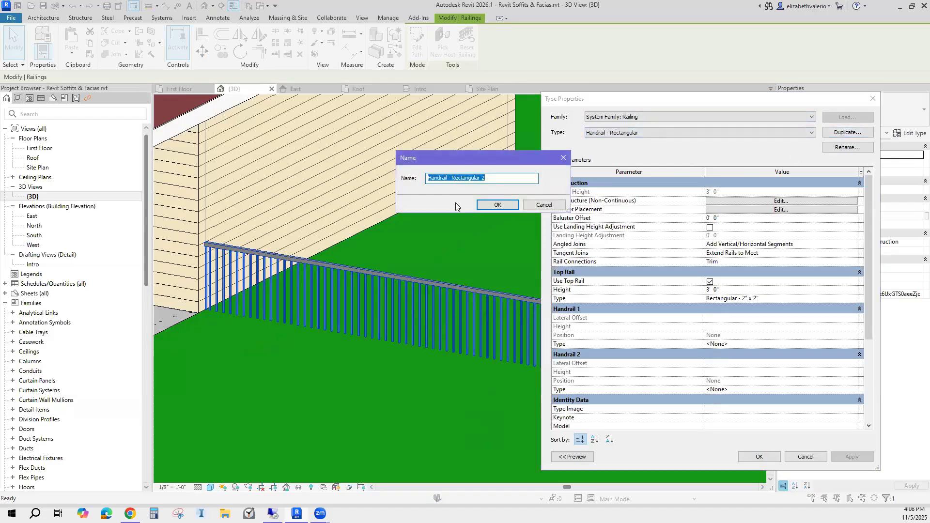
pyautogui.press('BackSpace')
pyautogui.write('CUSTOM FENCE')
pyautogui.click(499, 204)
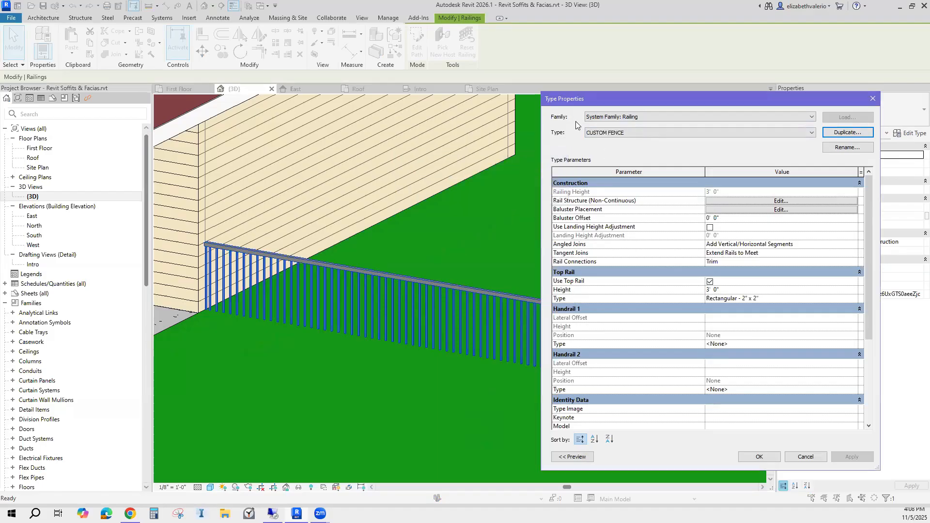
pyautogui.click(628, 133)
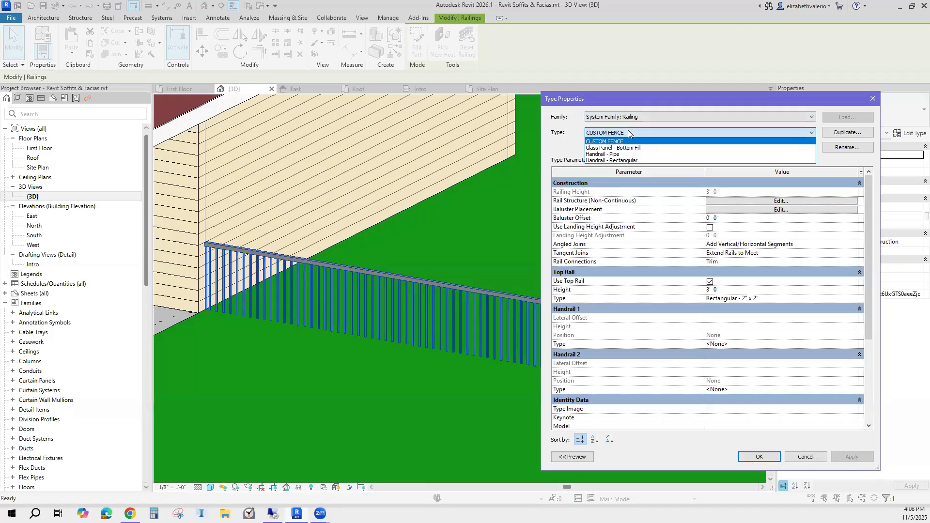
pyautogui.click(628, 132)
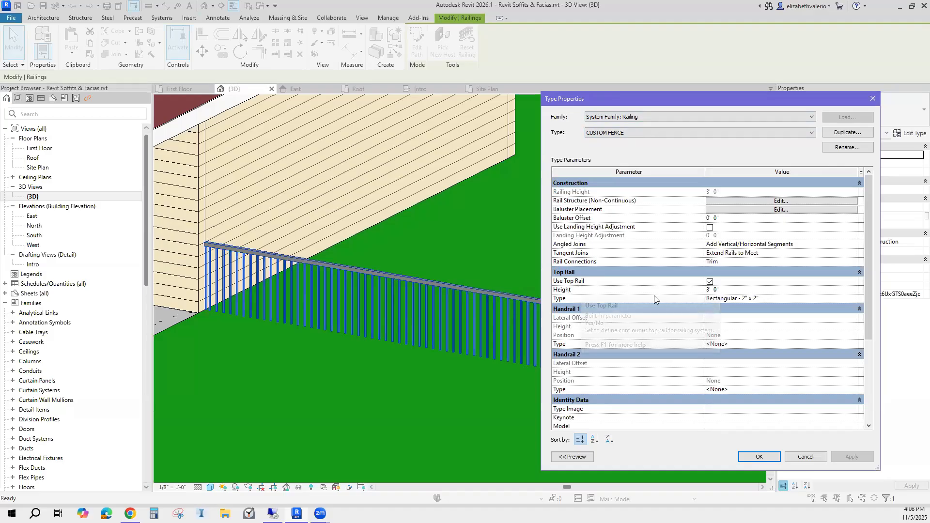
# Set the CUSTOM FENCE top rail height to 5' and accept the type properties
pyautogui.click(738, 289)
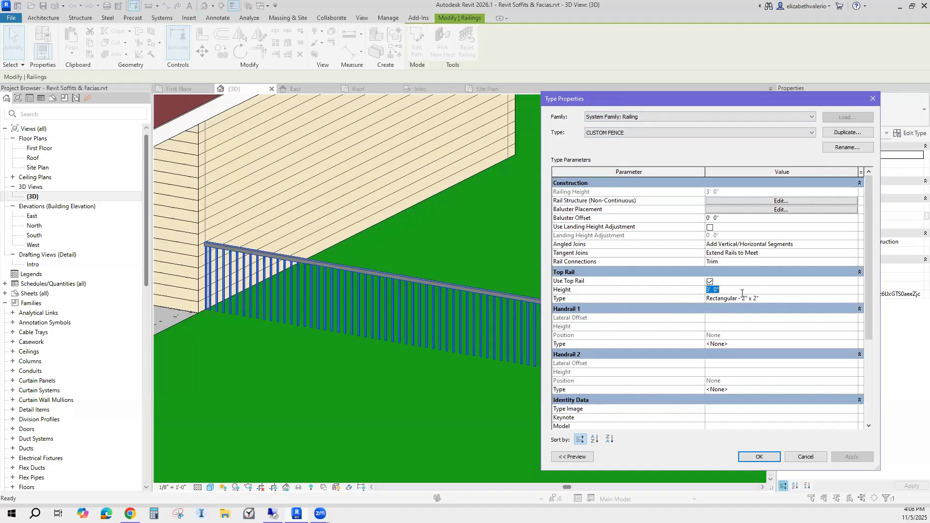
pyautogui.write('5')
pyautogui.press('Return')
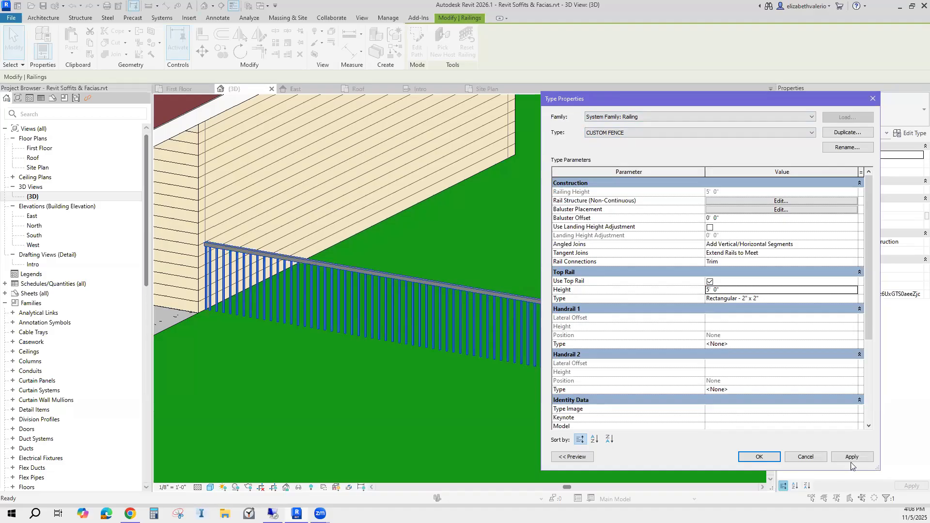
pyautogui.click(759, 456)
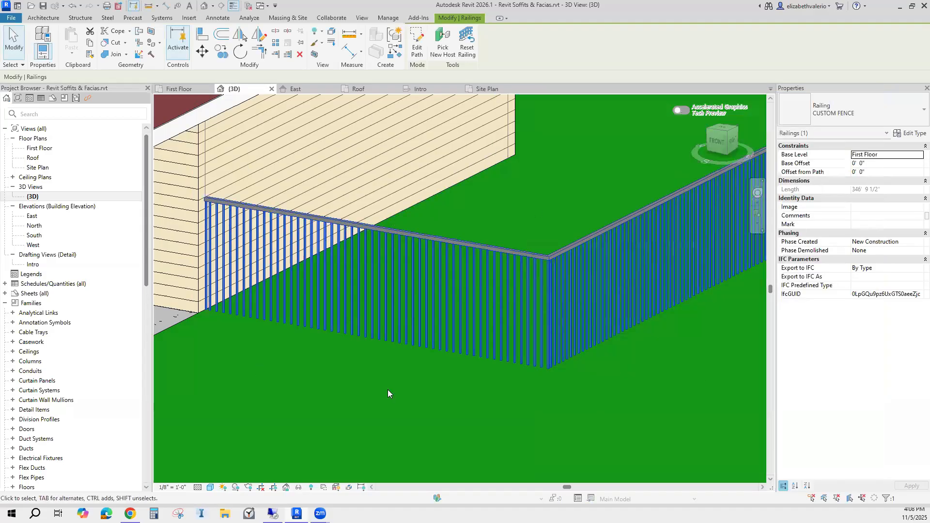
# Set the CUSTOM FENCE top rail height to 6' and accept the type properties
pyautogui.scroll(-2, 442, 390)
pyautogui.moveTo(511, 389); pyautogui.dragTo(367, 398, button='middle')
pyautogui.scroll(2, 334, 371)
pyautogui.moveTo(324, 369); pyautogui.dragTo(342, 386, button='middle')
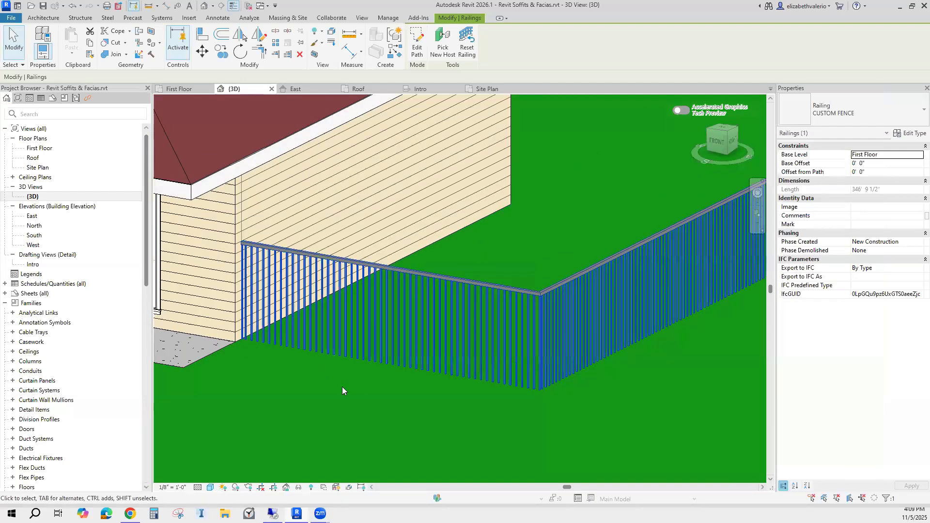
pyautogui.click(913, 133)
pyautogui.click(730, 289)
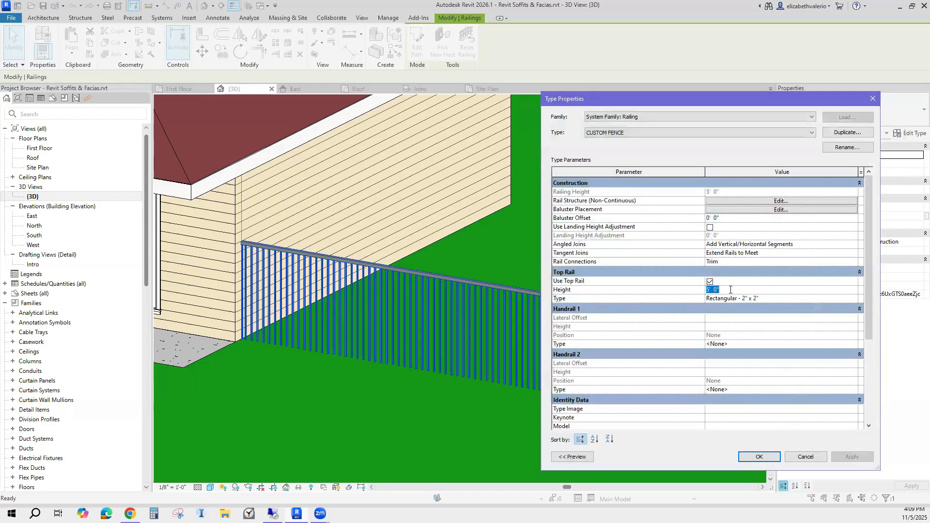
pyautogui.write('6')
pyautogui.press('Return')
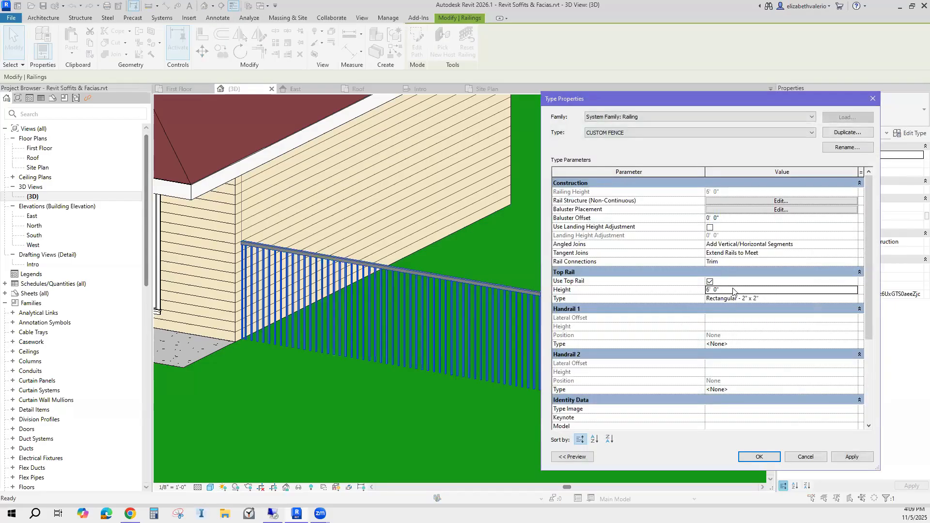
pyautogui.click(849, 458)
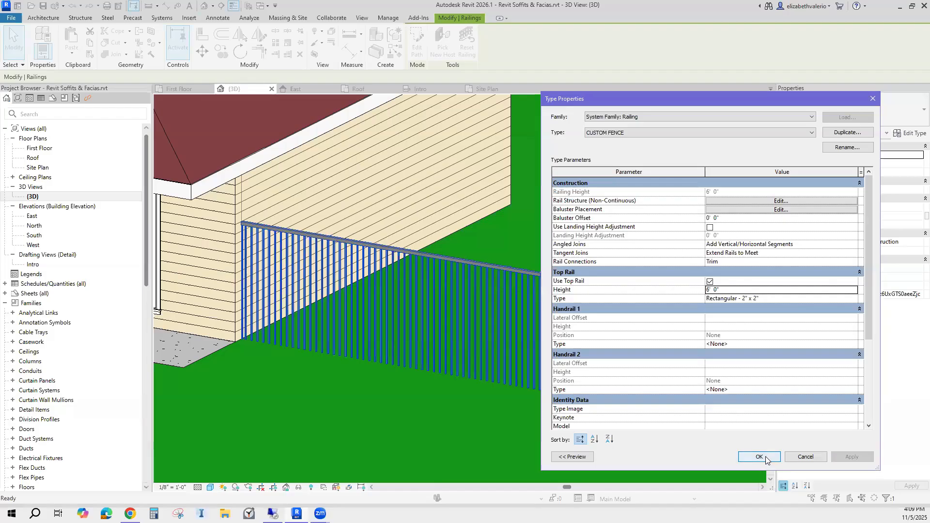
pyautogui.click(759, 456)
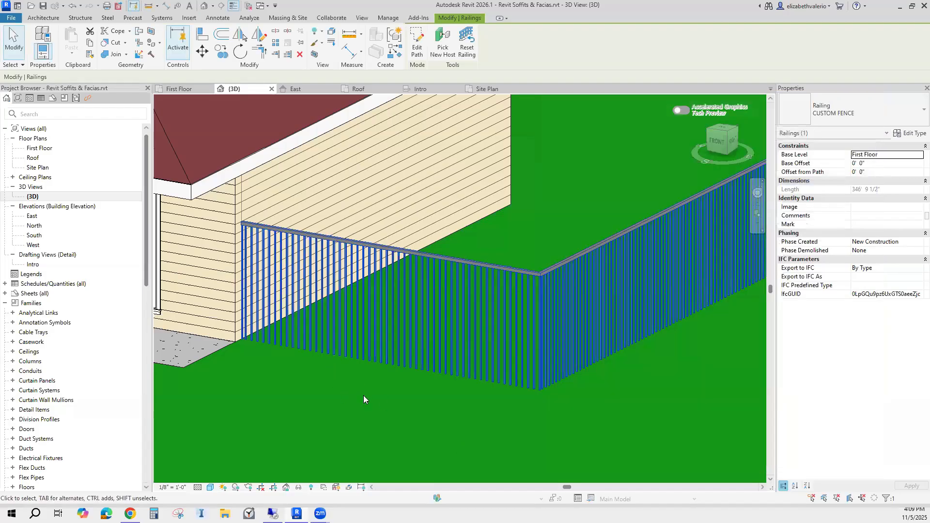
# Insert a non-continuous rail named BOTTOM RAIL at a height of 2" in the CUSTOM FENCE rail structure
pyautogui.click(910, 133)
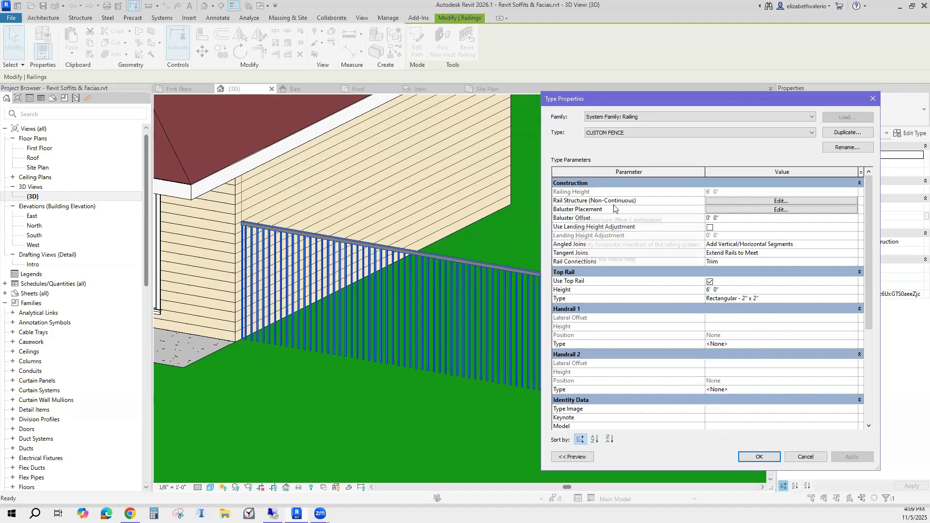
pyautogui.click(801, 200)
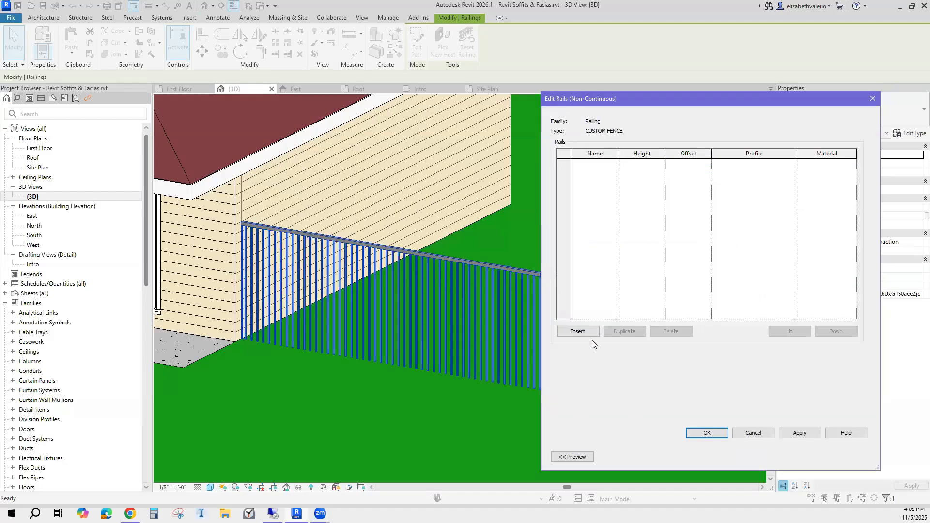
pyautogui.click(574, 332)
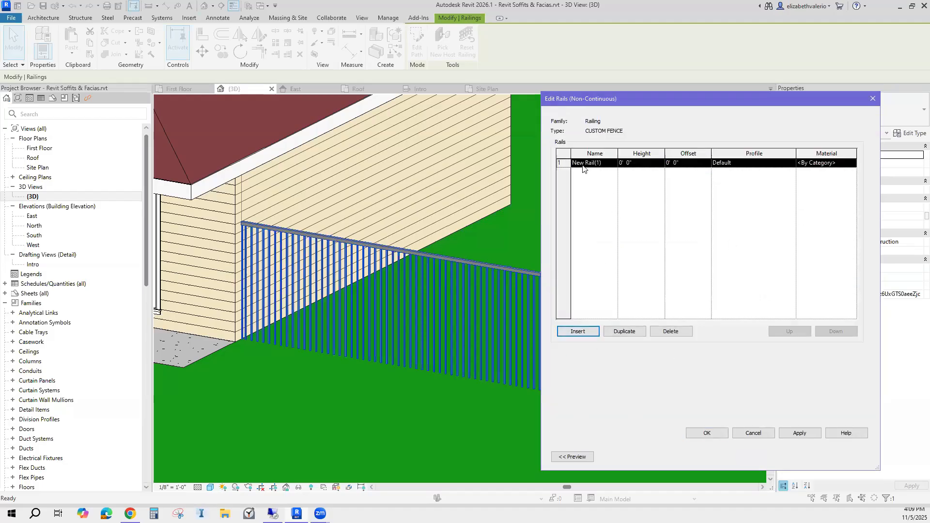
pyautogui.click(609, 163)
pyautogui.write('BOTTOM RAIL')
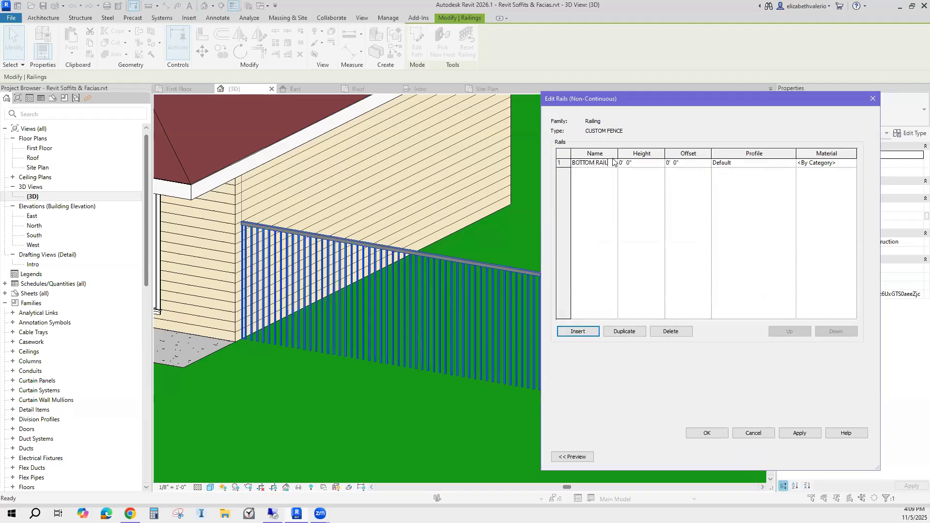
pyautogui.click(654, 163)
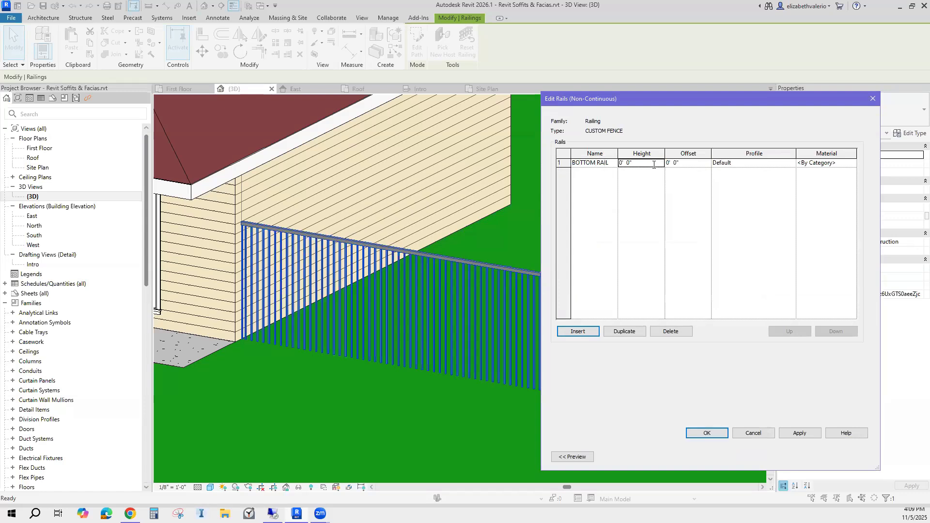
pyautogui.write('2')
# Set the BOTTOM RAIL profile to Rectangular Handrail : 2" x 2"
pyautogui.click(785, 163)
pyautogui.click(791, 163)
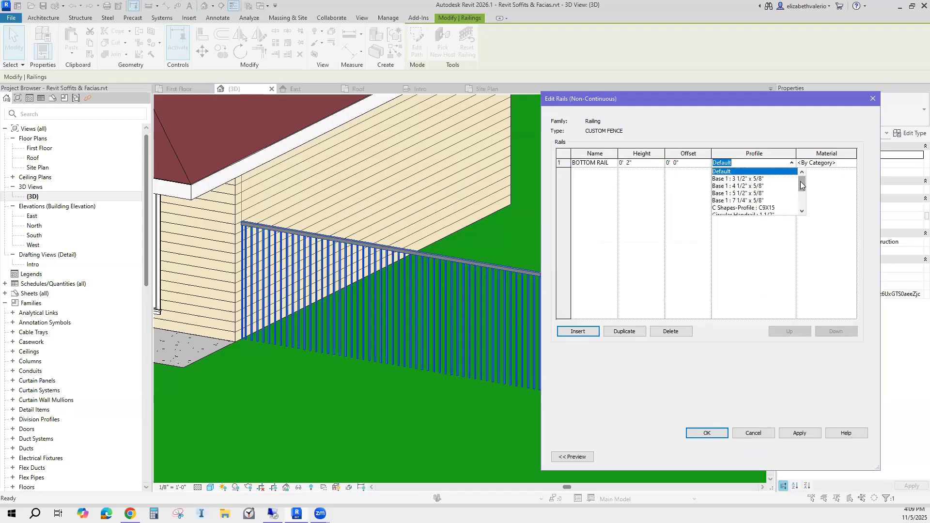
pyautogui.scroll(-2, 801, 185)
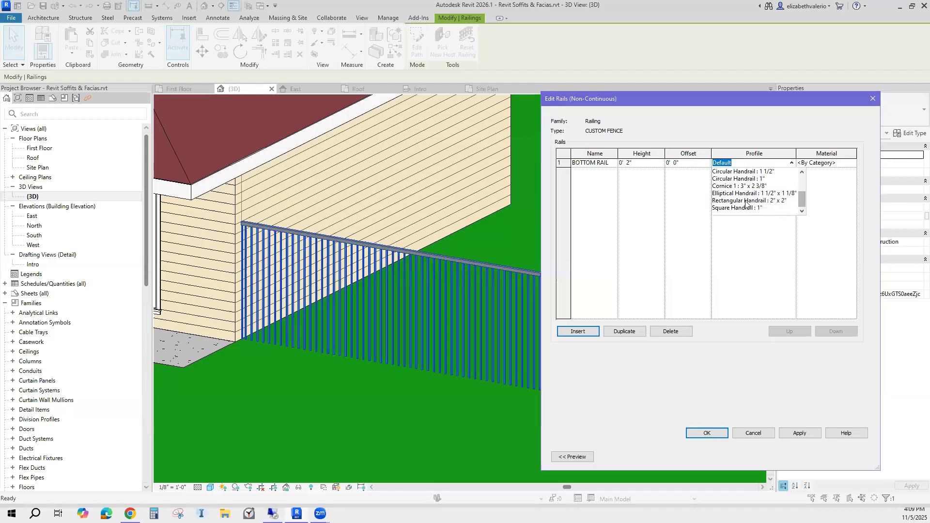
pyautogui.click(746, 201)
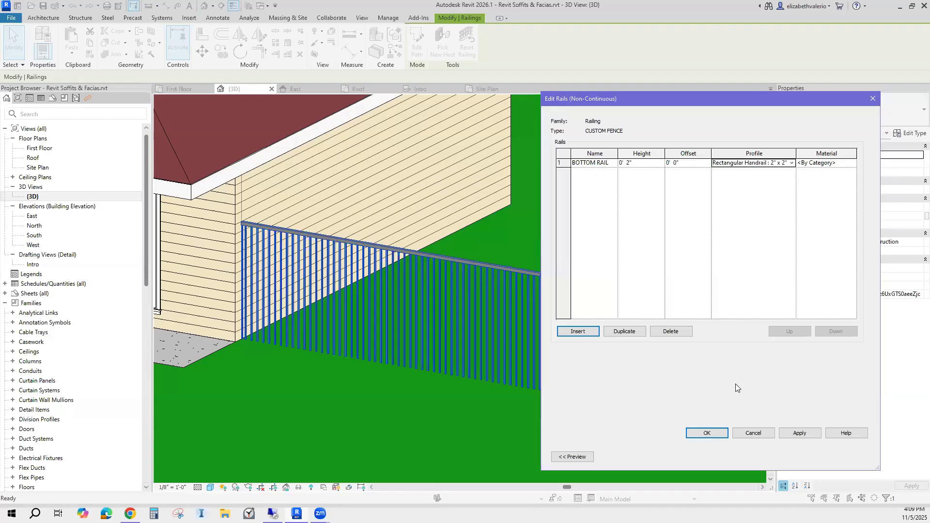
# Insert another non-continuous rail named MIDDLE RAIL at a height of 3'
pyautogui.click(578, 332)
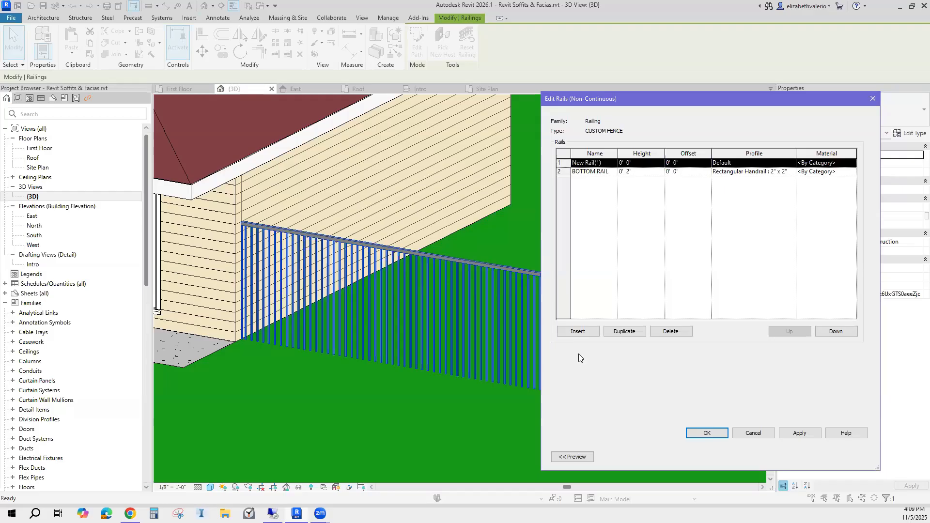
pyautogui.click(607, 163)
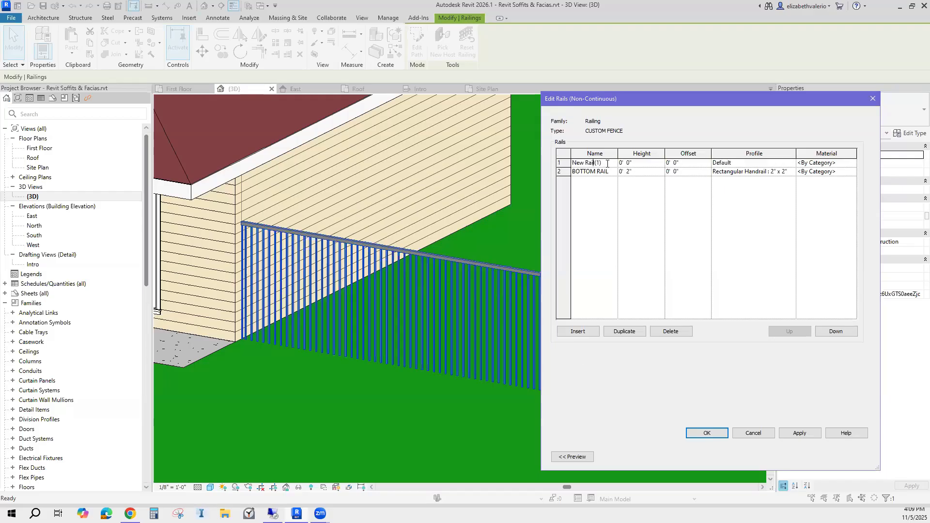
pyautogui.hotkey('ctrl', 'a')
pyautogui.write('MIDDLE RAIL')
pyautogui.click(647, 166)
pyautogui.write('3')
# Assign the Rectangular Handrail : 2" x 2" profile to MIDDLE RAIL, accept the rail and type properties, and deselect the fence
pyautogui.click(741, 165)
pyautogui.click(791, 163)
pyautogui.click(802, 199)
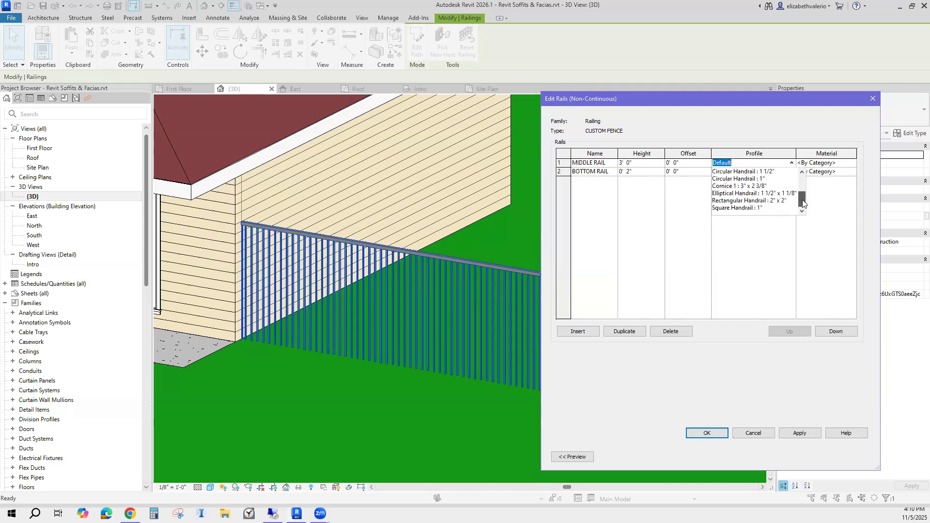
pyautogui.click(768, 200)
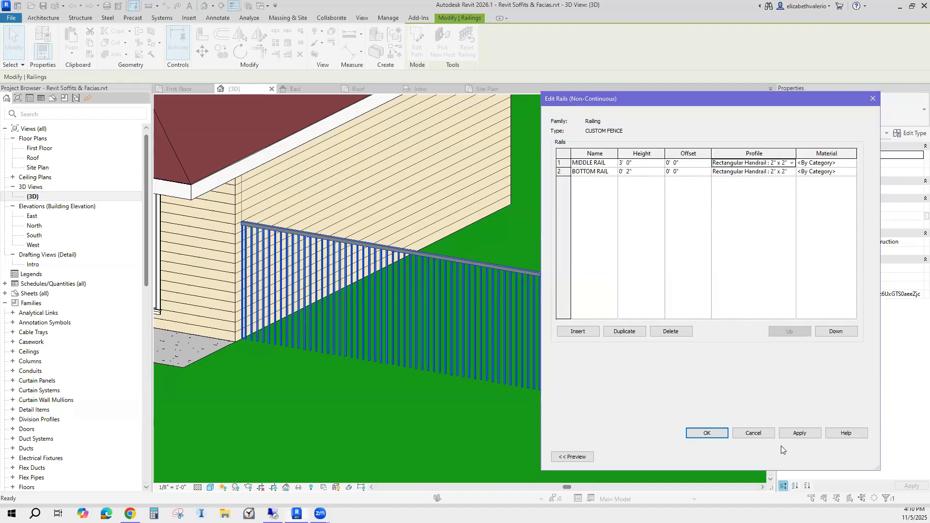
pyautogui.click(707, 431)
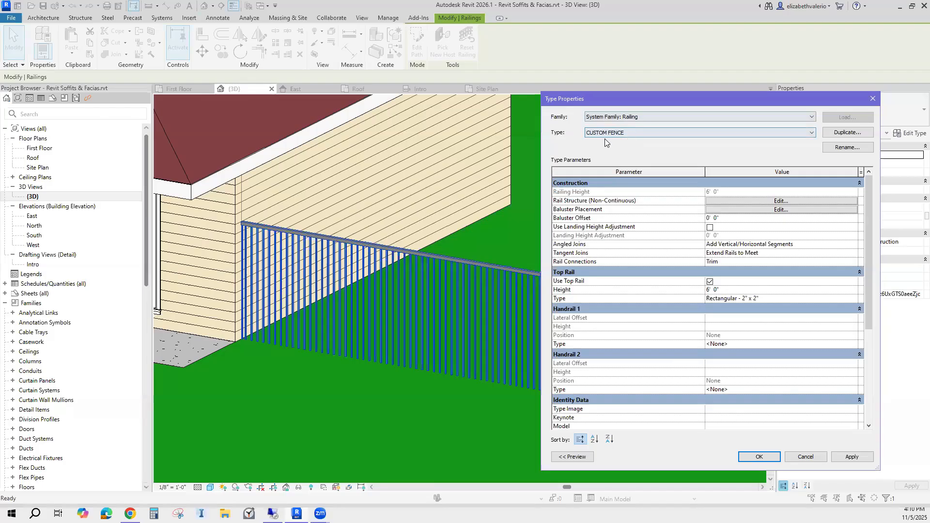
pyautogui.click(767, 460)
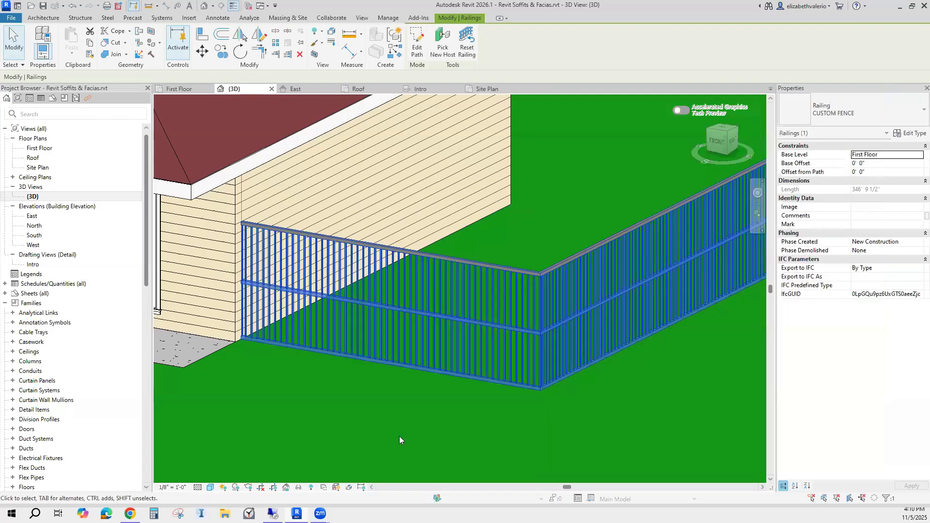
pyautogui.press('Escape')
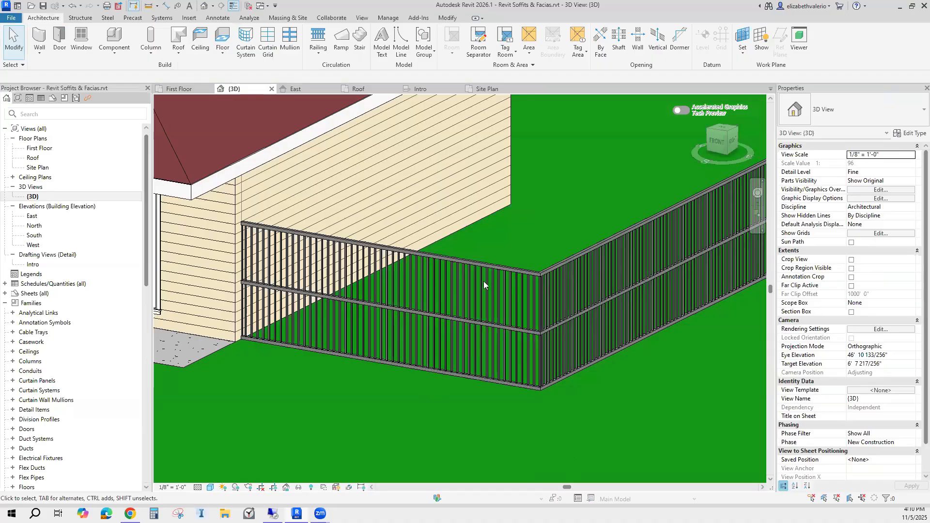
# Inspect the fence rails up close and locate the CUSTOM FENCE type among the project's railing families
pyautogui.scroll(5, 473, 223)
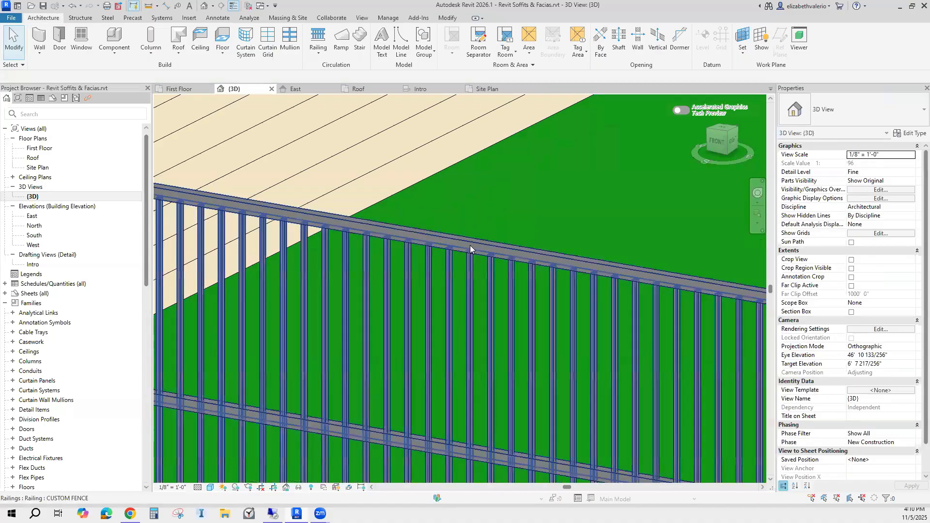
pyautogui.scroll(-5, 470, 245)
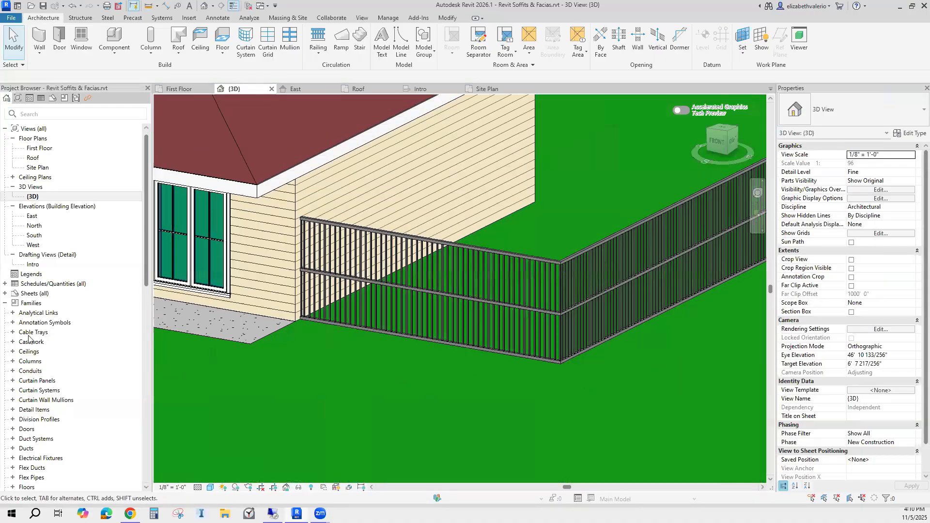
pyautogui.moveTo(147, 242); pyautogui.dragTo(140, 306)
pyautogui.scroll(-8, 139, 329)
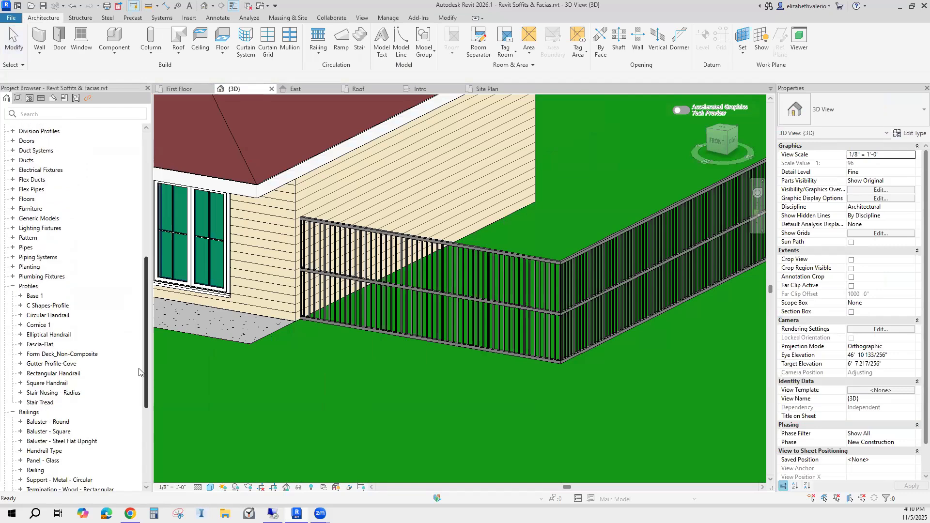
pyautogui.click(30, 301)
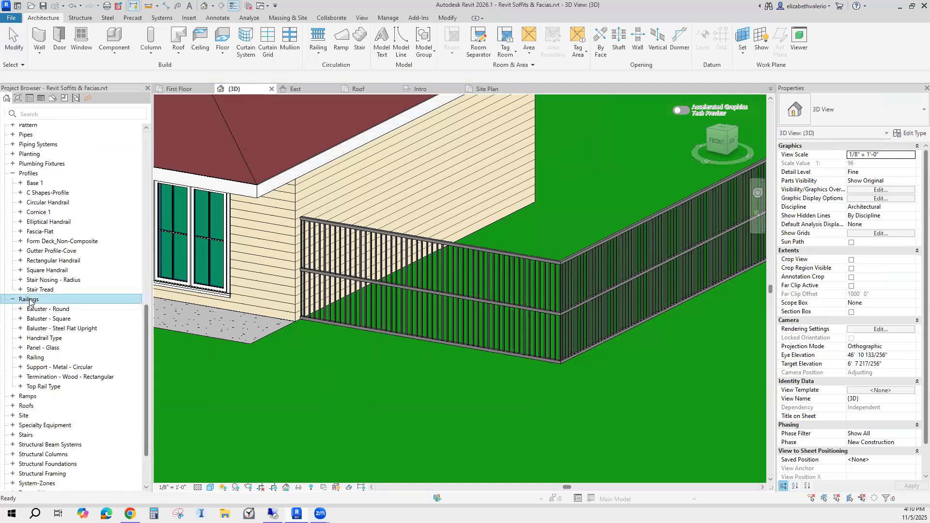
pyautogui.click(21, 358)
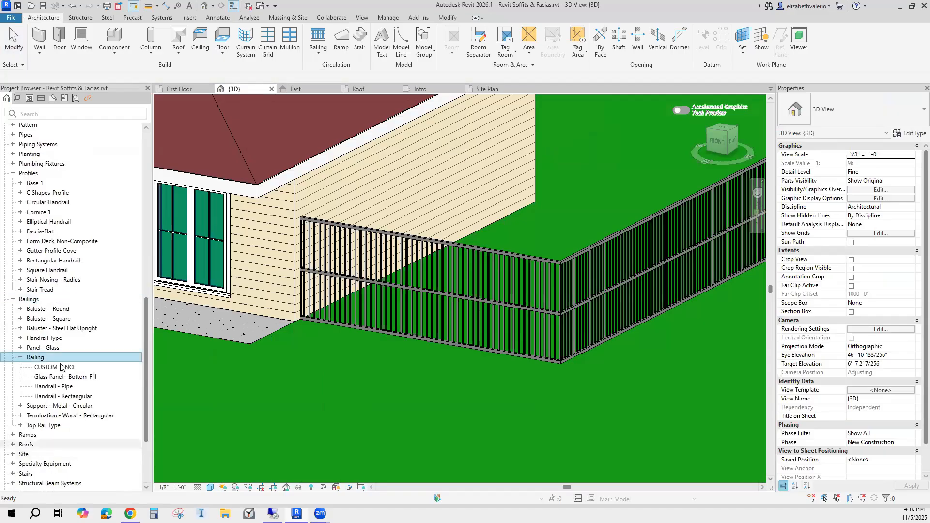
pyautogui.click(62, 367)
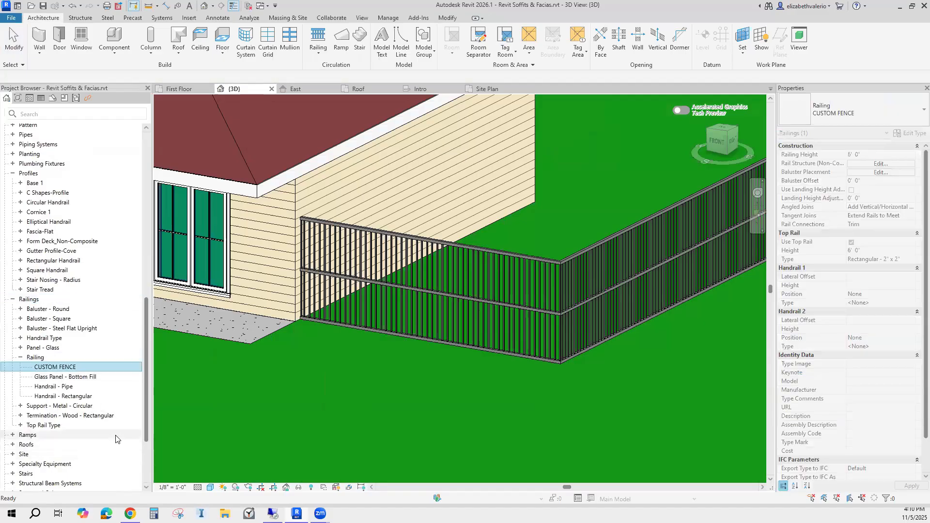
# Examine the available top rail types, including Elliptical - 1 1/2" x 1 1/8" and Rectangular - 2" x 2"
pyautogui.scroll(-1, 115, 439)
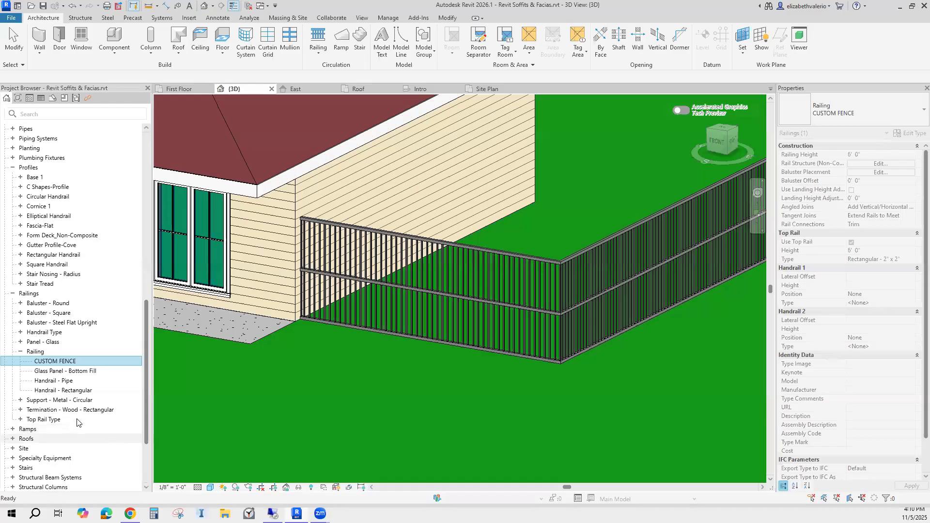
pyautogui.click(20, 390)
pyautogui.click(51, 400)
pyautogui.click(50, 411)
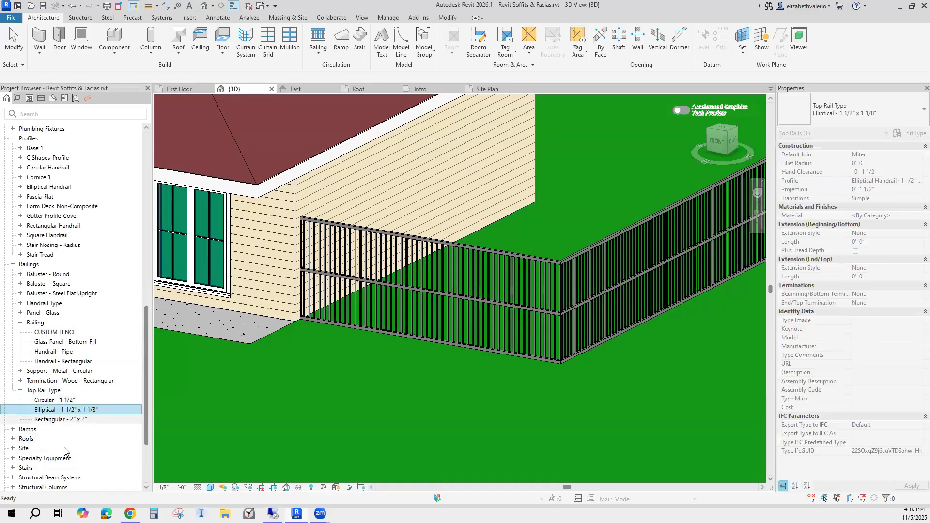
pyautogui.press('Down')
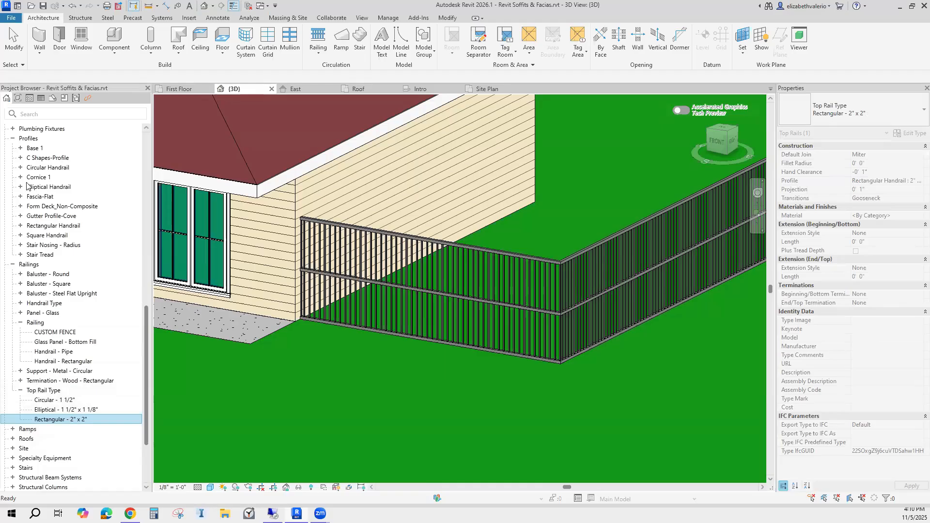
# Check the sizes available in the rectangular, circular and elliptical handrail profile families
pyautogui.scroll(2, 41, 164)
pyautogui.click(41, 163)
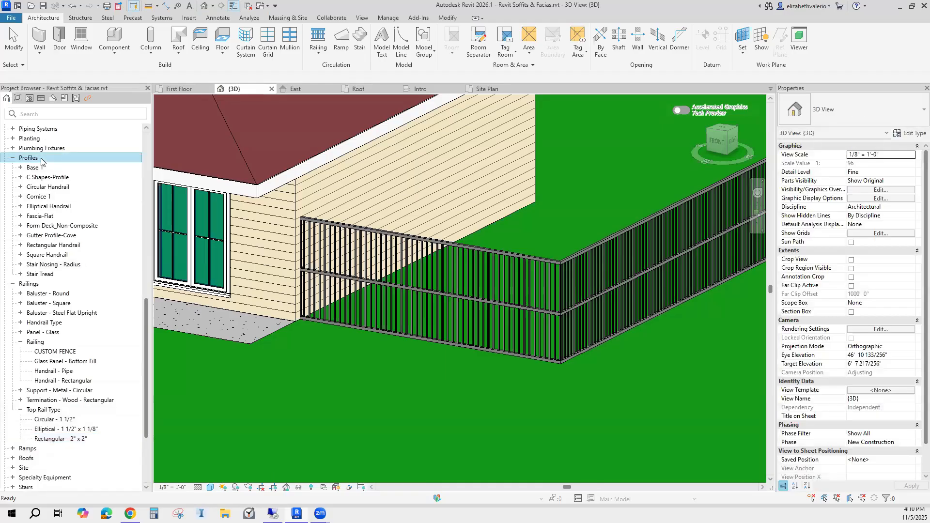
pyautogui.click(21, 245)
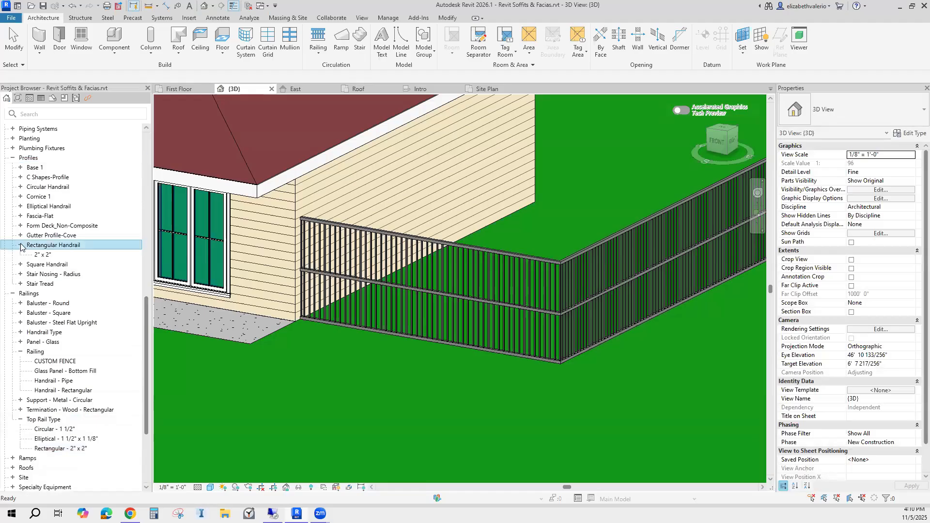
pyautogui.click(44, 256)
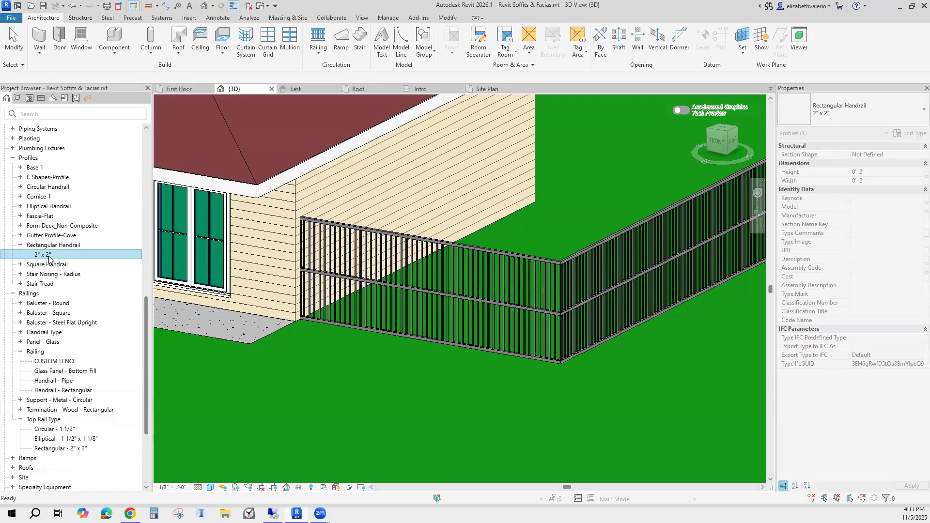
pyautogui.click(20, 187)
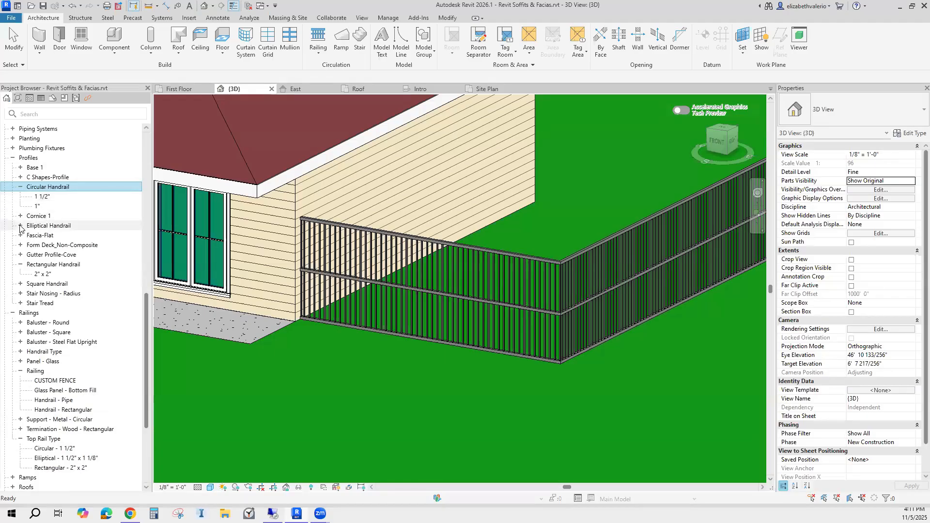
pyautogui.doubleClick(46, 226)
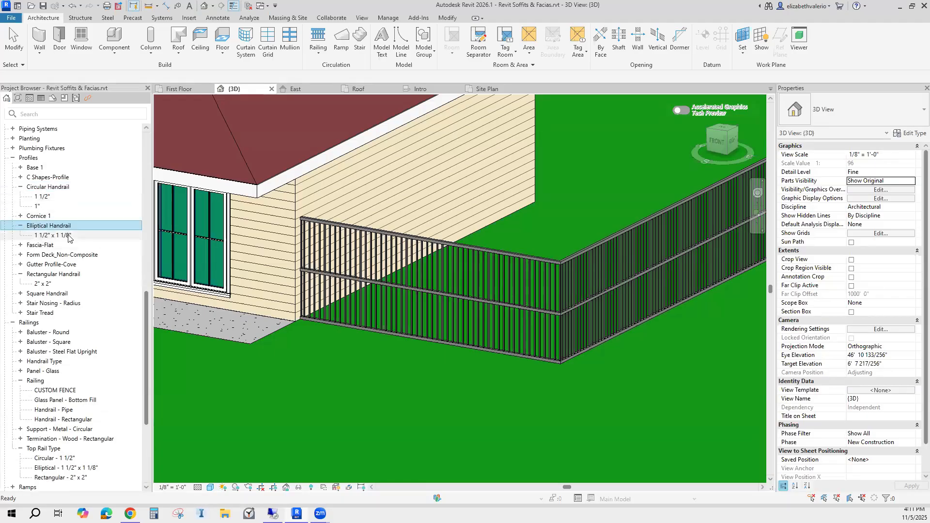
# Create a new family from the Profile-Rail.rft template
pyautogui.click(11, 18)
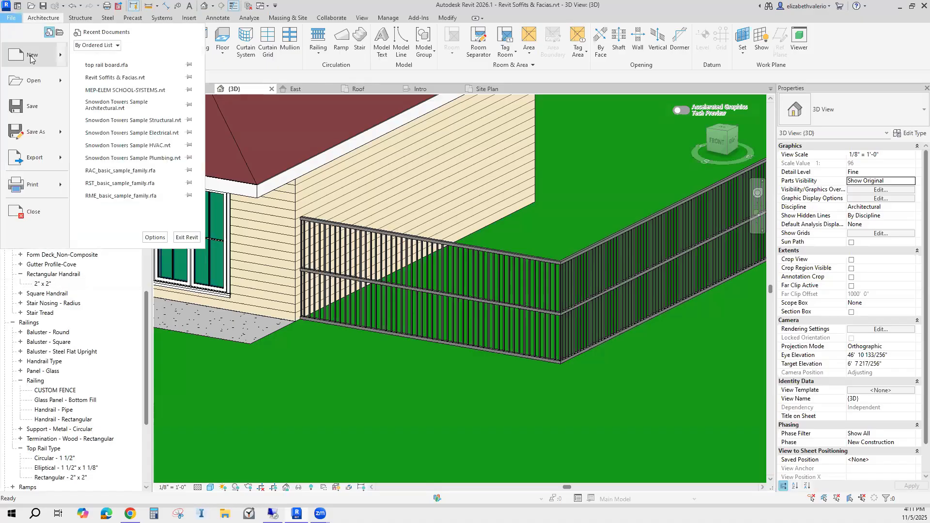
pyautogui.moveTo(30, 58)
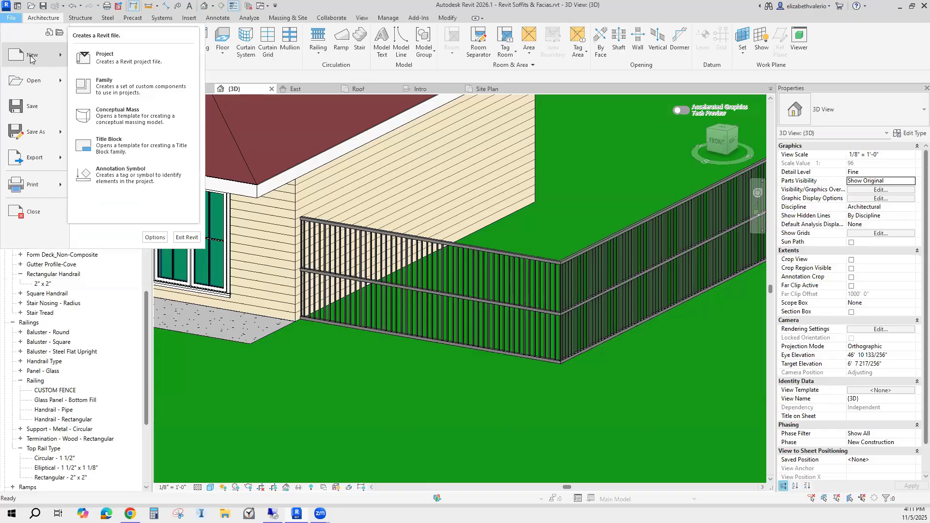
pyautogui.click(109, 86)
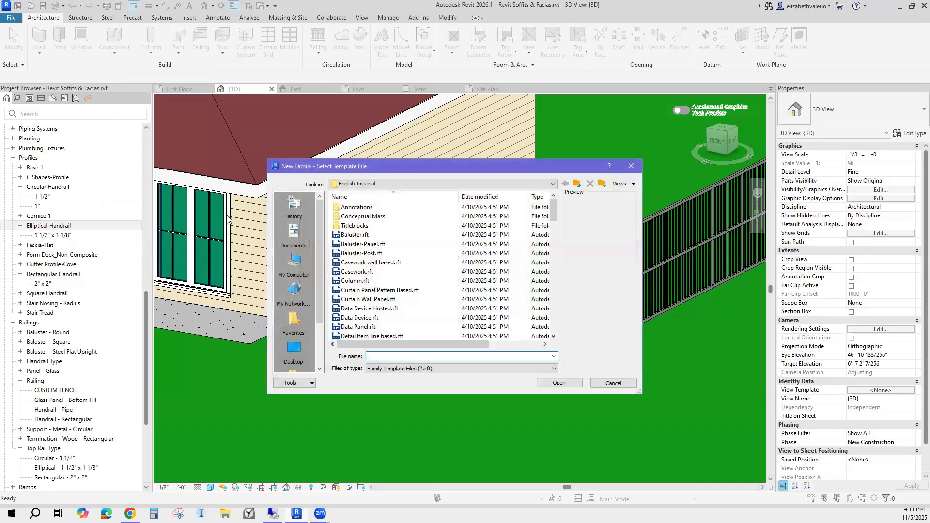
pyautogui.moveTo(553, 212); pyautogui.dragTo(555, 287)
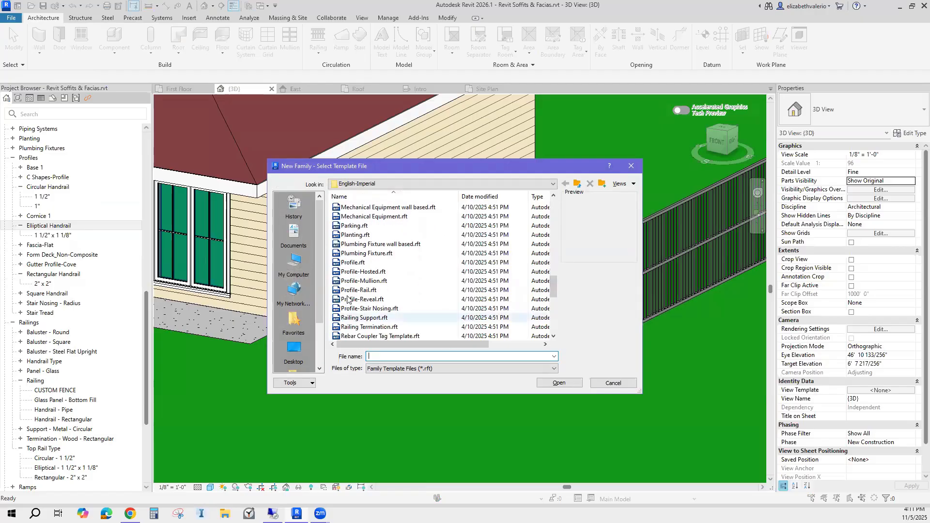
pyautogui.click(352, 291)
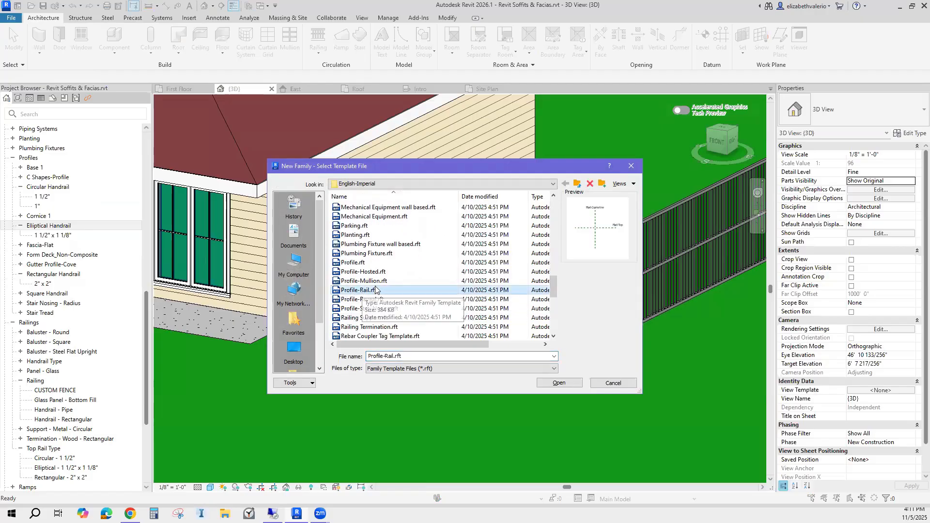
pyautogui.click(556, 383)
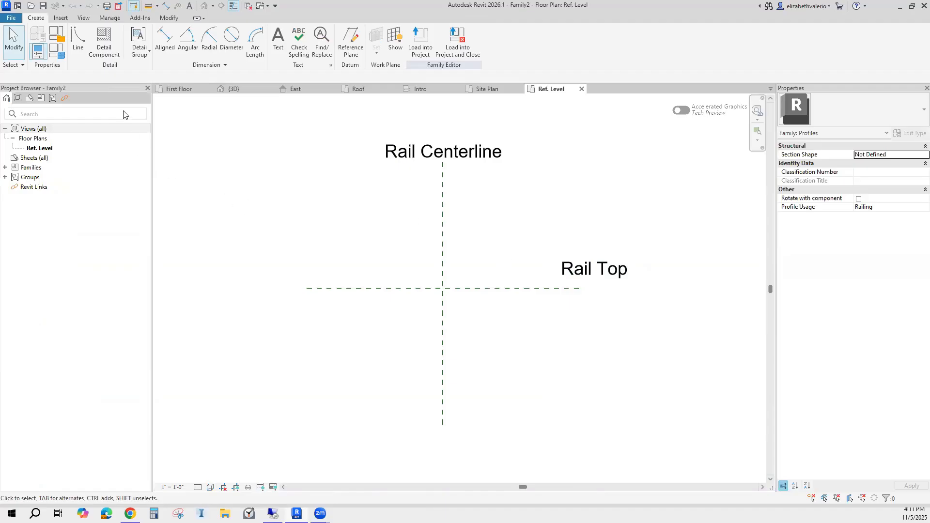
# Draw a 1" horizontal profile line along Rail Top, starting at its intersection with Rail Centerline
pyautogui.click(76, 41)
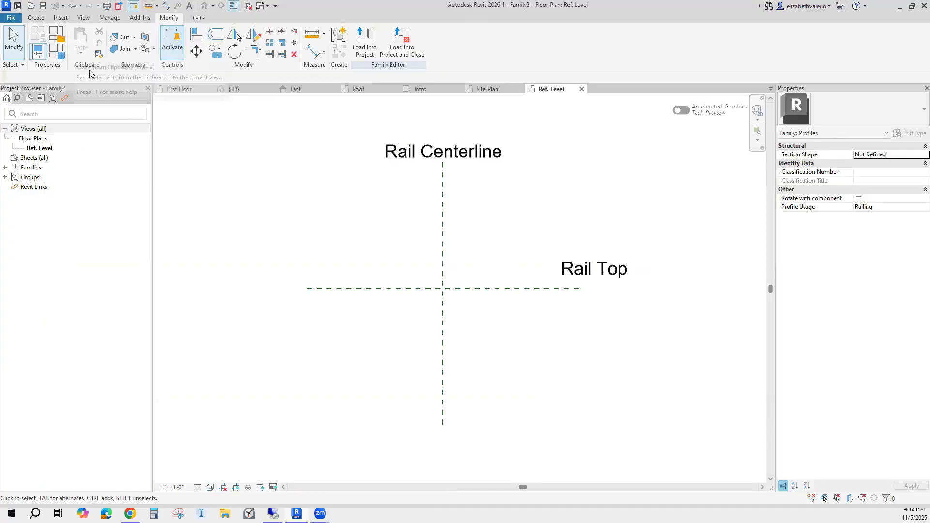
pyautogui.click(36, 18)
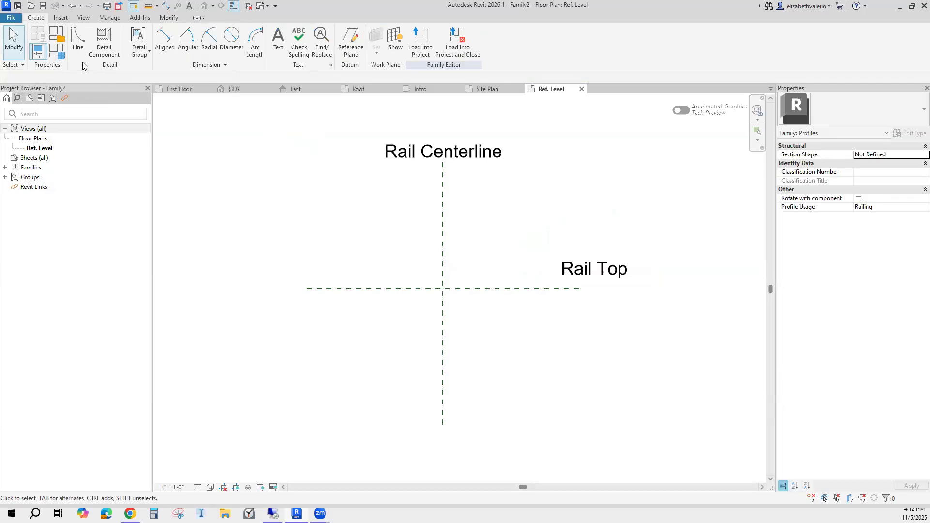
pyautogui.click(78, 39)
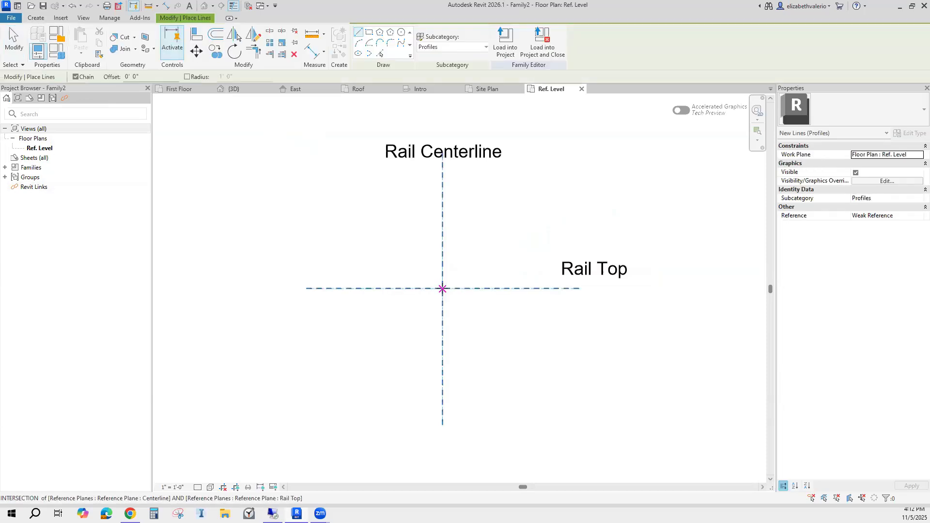
pyautogui.click(442, 288)
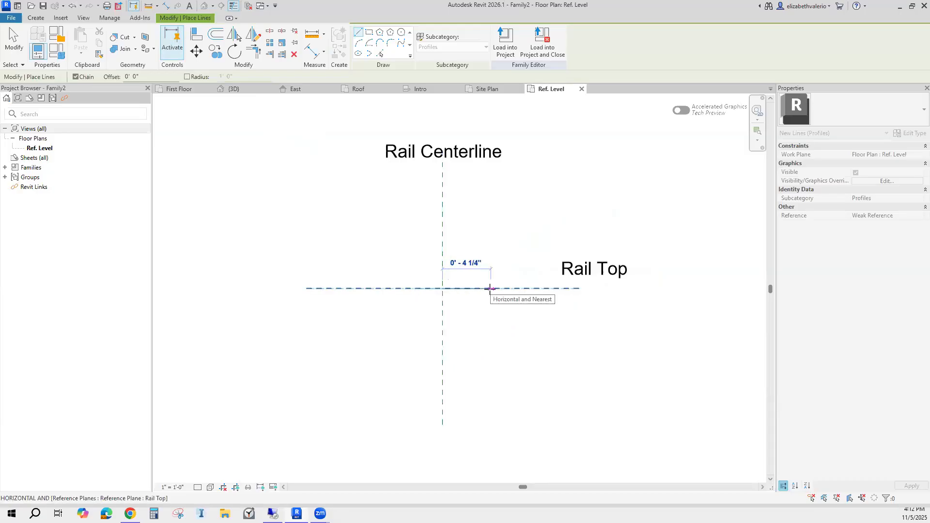
pyautogui.write('1"')
pyautogui.press('Return')
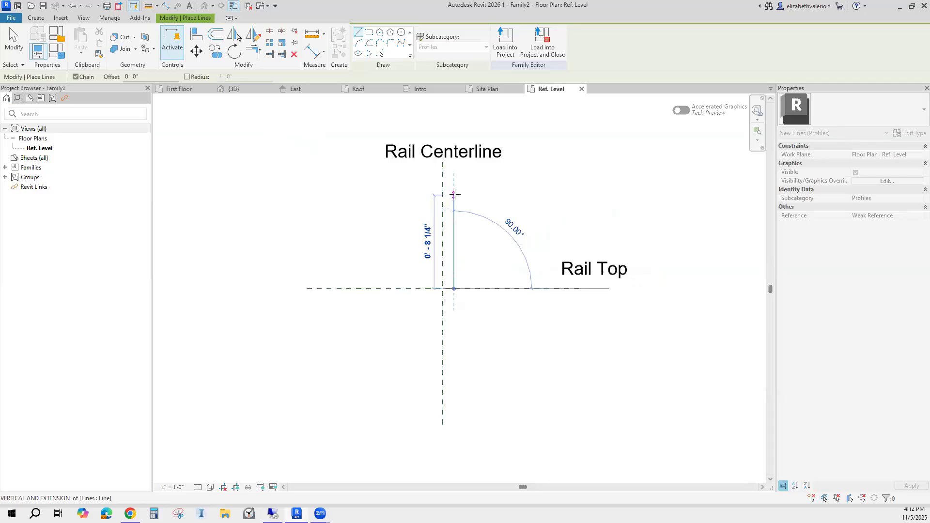
# Complete the closed rectangular rail profile with a 6" vertical side, a 2" horizontal edge, and lines back to the starting point on Rail Top
pyautogui.write('6')
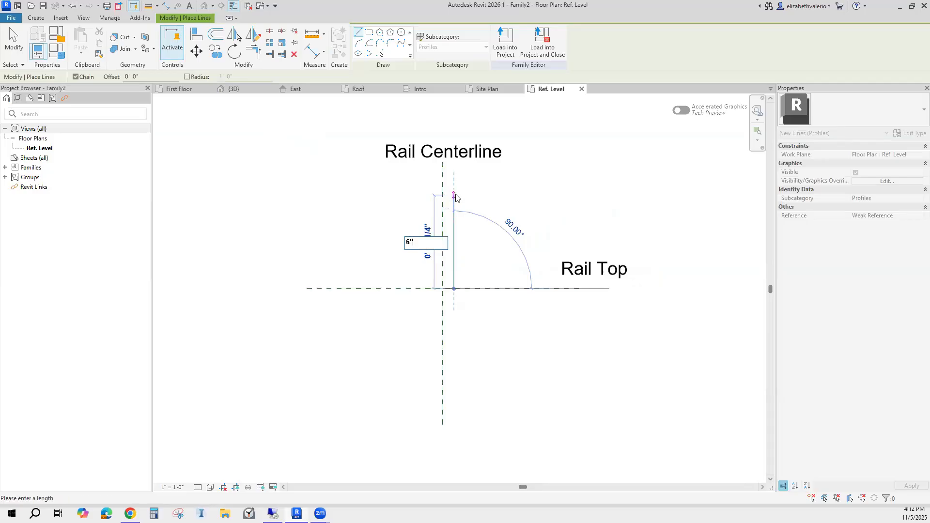
pyautogui.press('Return')
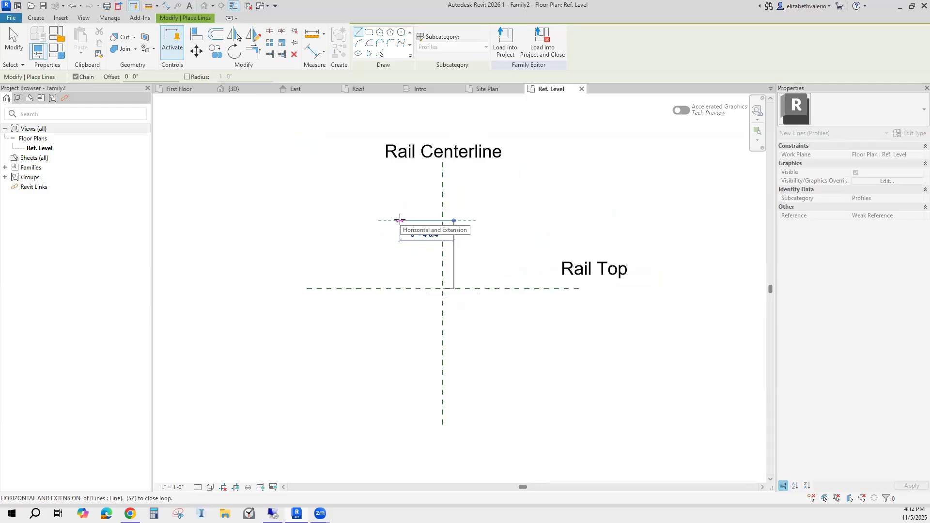
pyautogui.write('2')
pyautogui.press('Return')
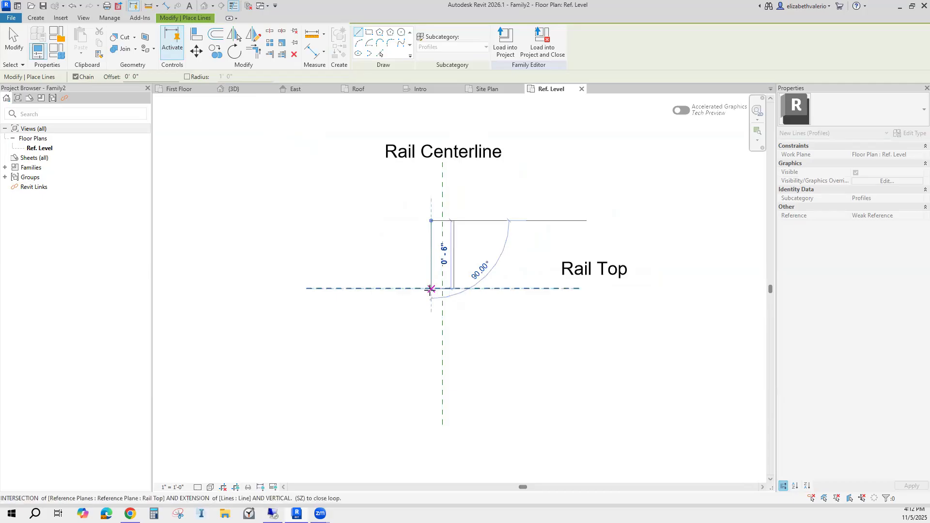
pyautogui.click(431, 289)
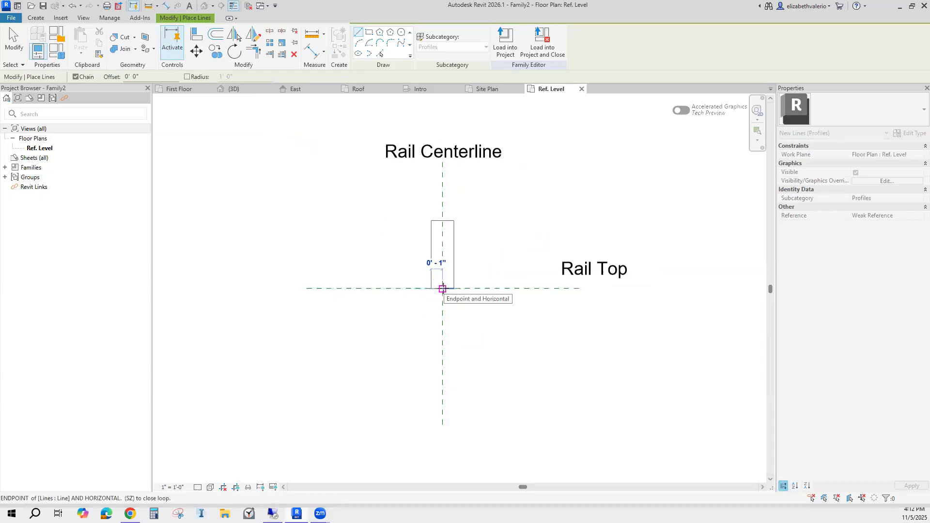
pyautogui.click(443, 289)
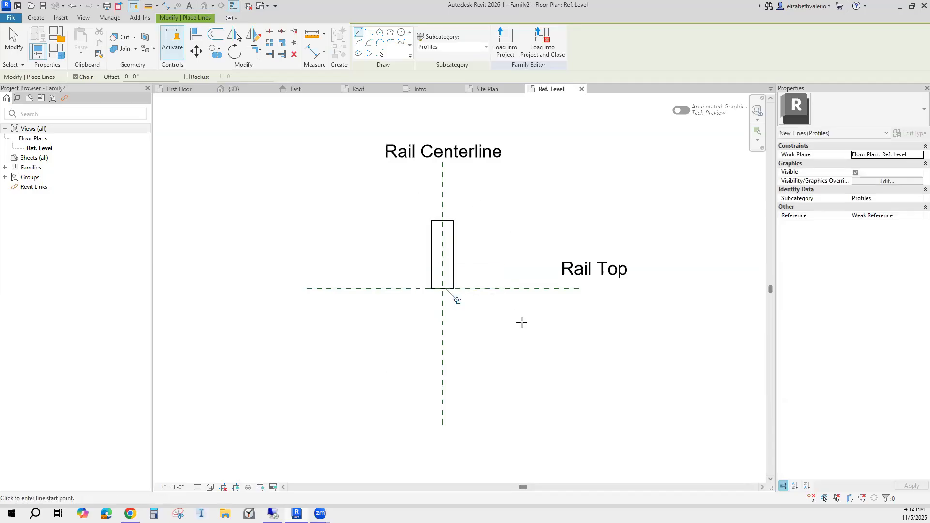
# Draw a 1/4" radius circle at the midpoint of each long side of the rectangle
pyautogui.click(401, 32)
pyautogui.scroll(2, 452, 251)
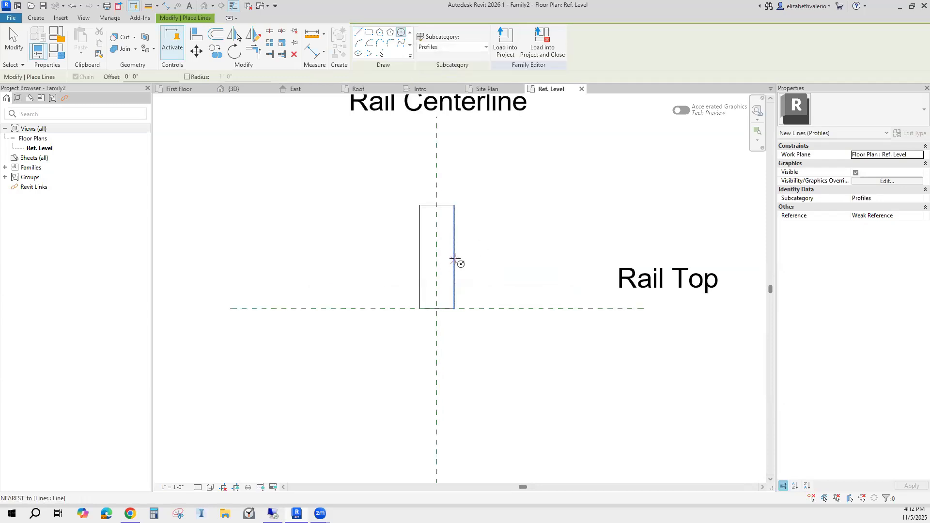
pyautogui.click(454, 256)
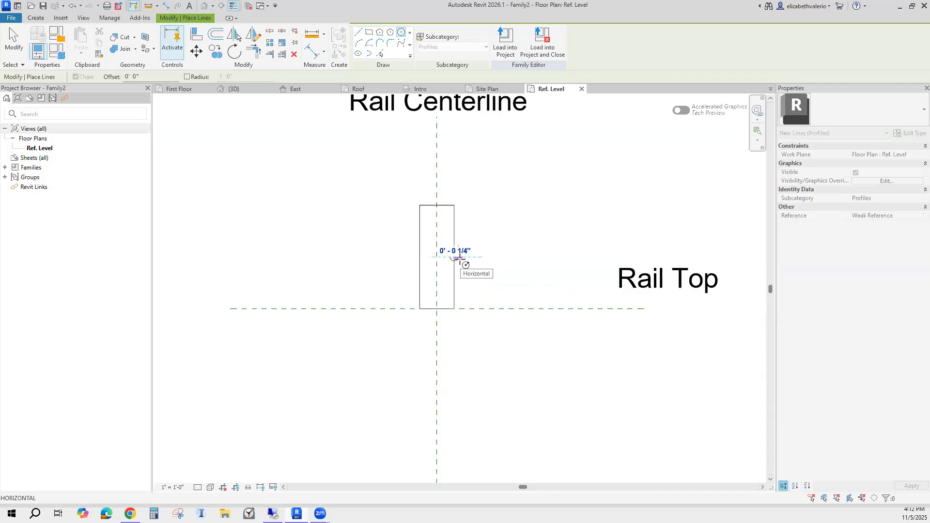
pyautogui.click(460, 259)
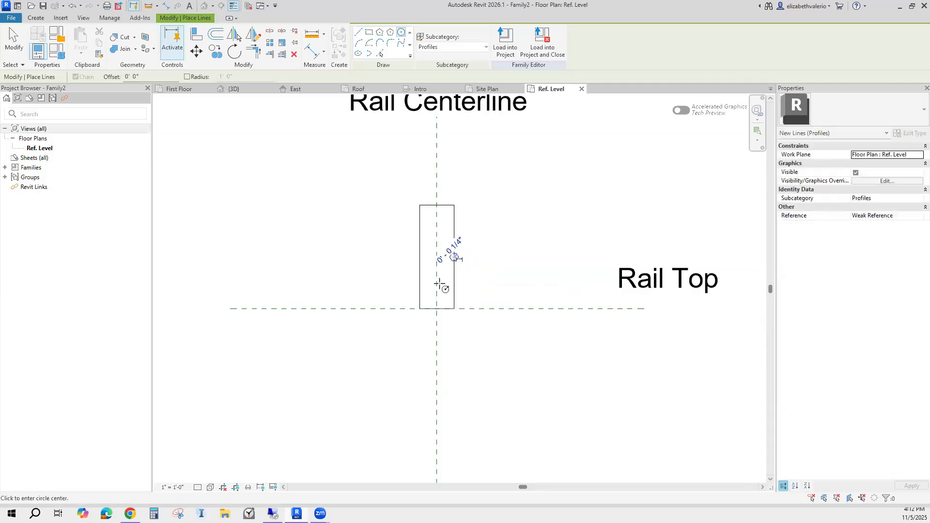
pyautogui.scroll(2, 420, 259)
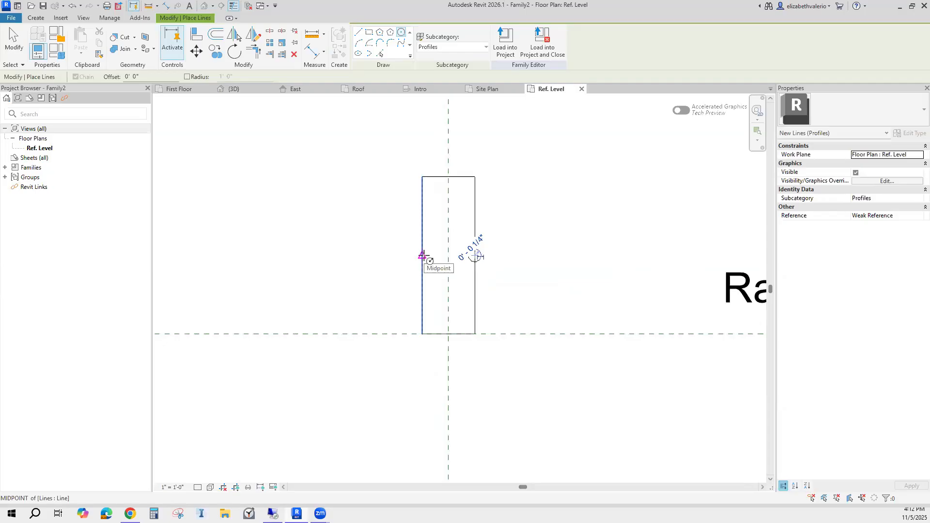
pyautogui.click(423, 255)
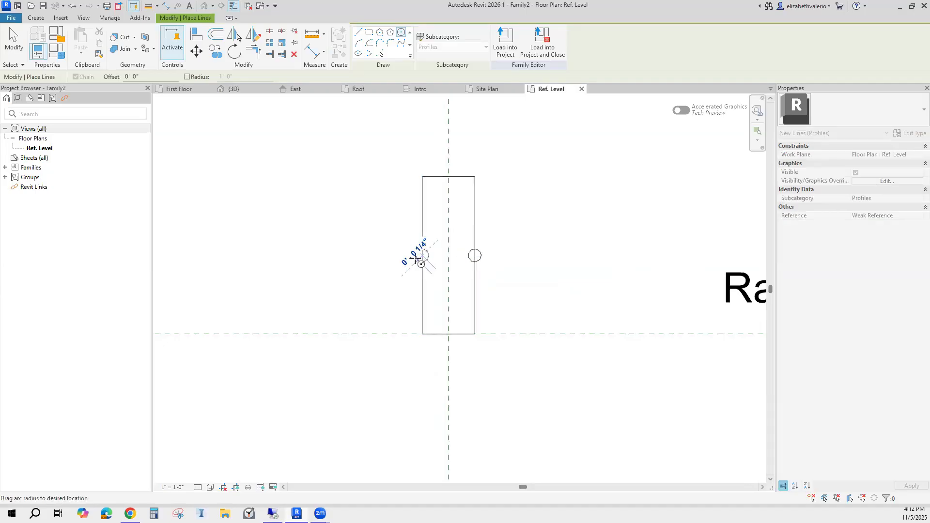
pyautogui.click(421, 262)
pyautogui.press('Escape')
pyautogui.press('Escape')
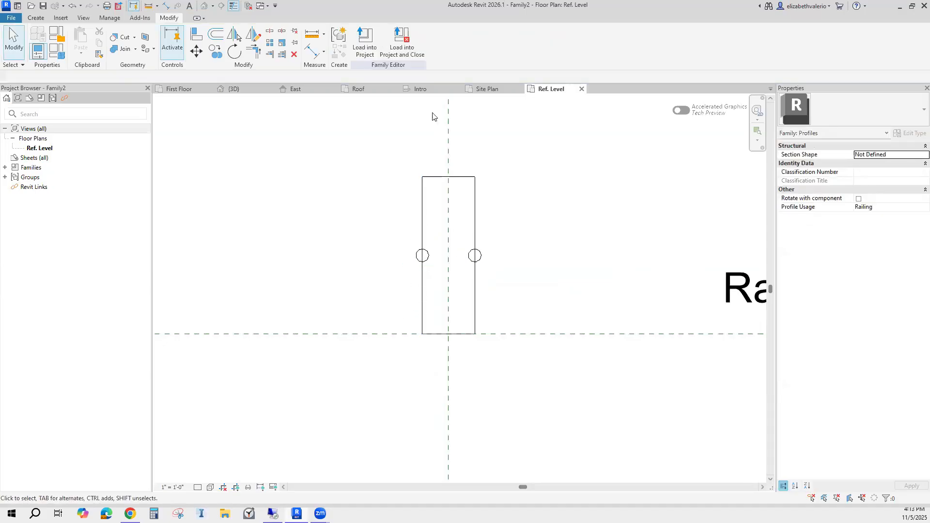
# Split both long sides of the profile at the centres of the circles
pyautogui.click(270, 34)
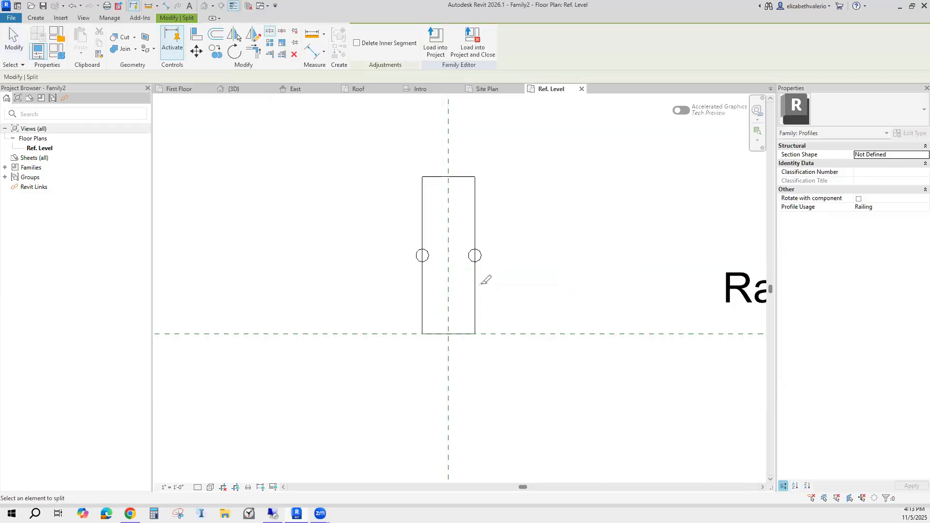
pyautogui.scroll(2, 484, 252)
pyautogui.click(472, 239)
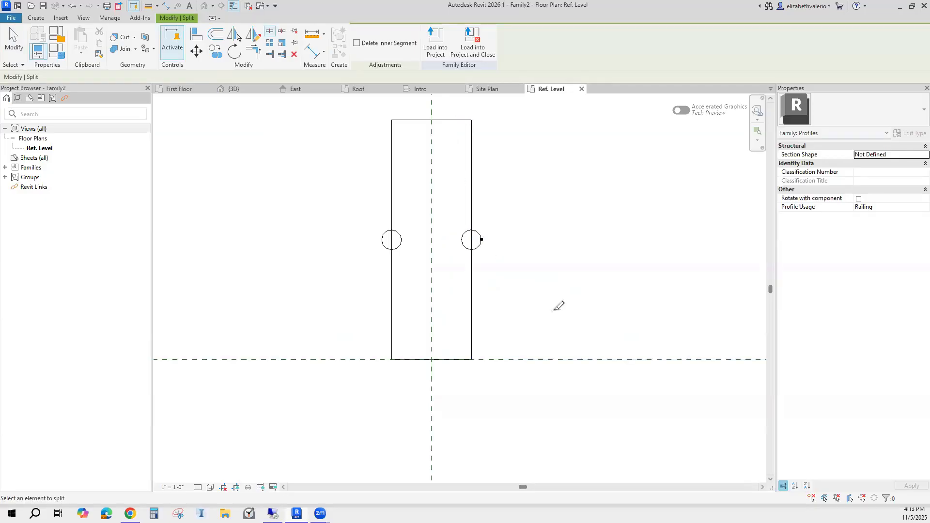
pyautogui.click(392, 239)
# Trim the circles and side lines to corners so only the inward half-round notches remain in both long sides
pyautogui.click(255, 53)
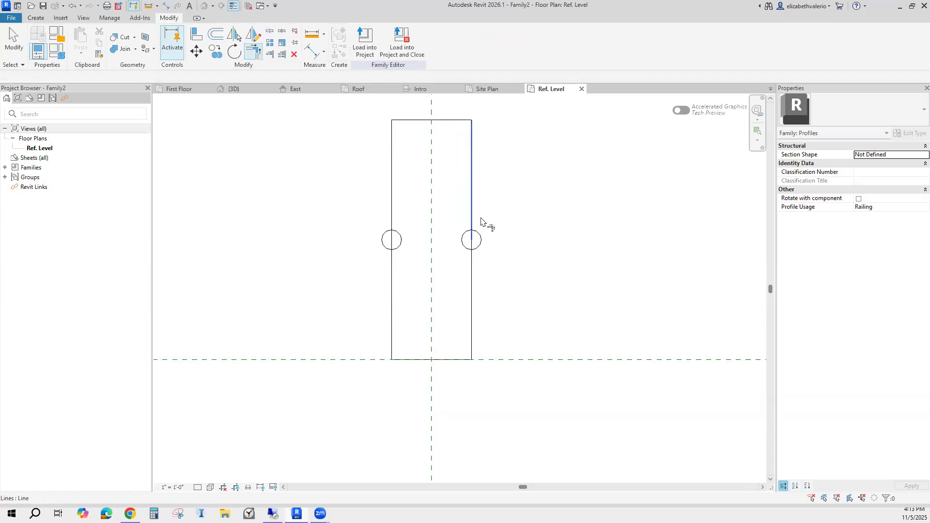
pyautogui.click(467, 229)
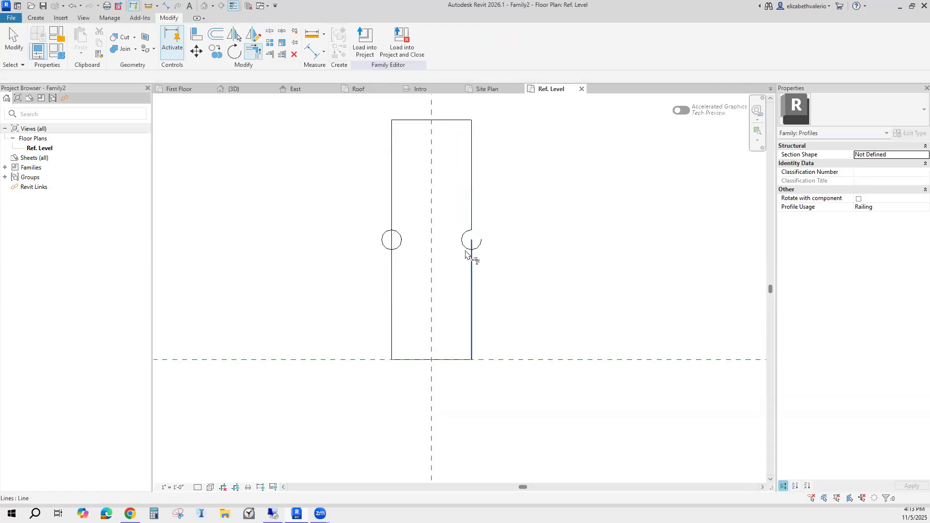
pyautogui.click(468, 249)
pyautogui.click(473, 265)
pyautogui.click(399, 248)
pyautogui.click(394, 263)
pyautogui.click(401, 242)
pyautogui.click(394, 220)
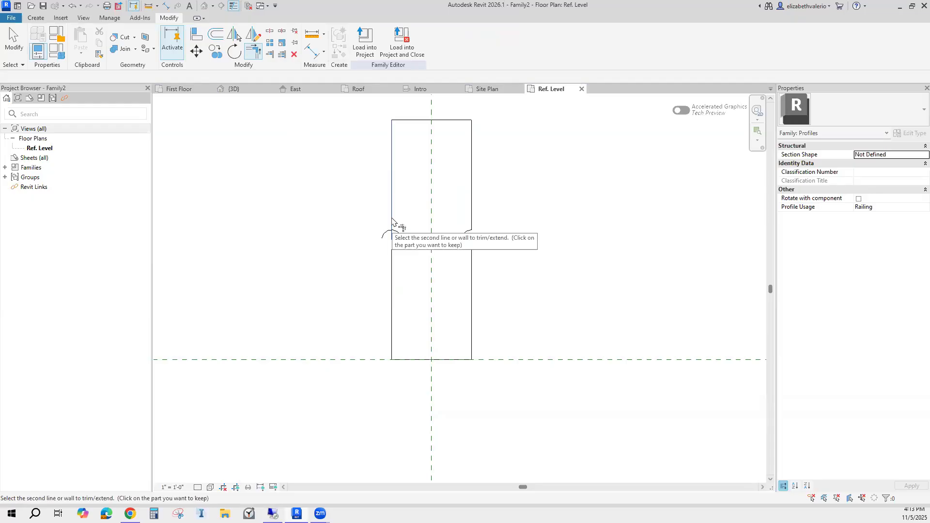
pyautogui.click(398, 235)
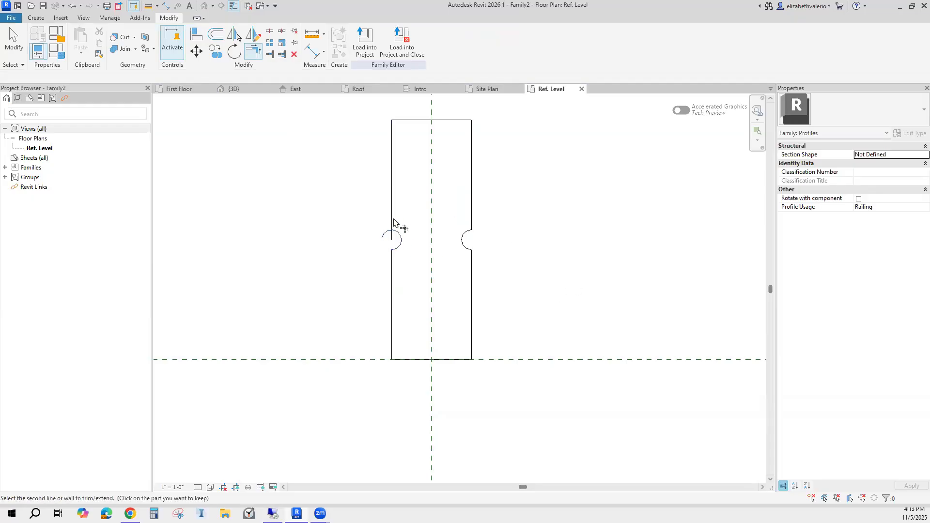
pyautogui.click(396, 218)
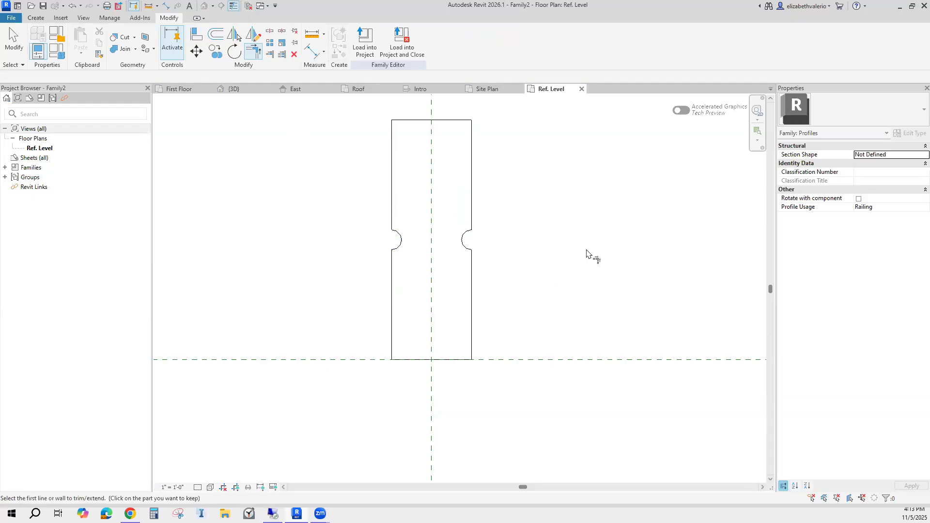
pyautogui.press('Escape')
pyautogui.press('Escape')
# Save the family to the Desktop over the existing top rail board.rfa, and load it into the project while closing the family
pyautogui.scroll(-3, 552, 285)
pyautogui.scroll(1, 562, 284)
pyautogui.moveTo(563, 285); pyautogui.dragTo(527, 316, button='middle')
pyautogui.scroll(-2, 512, 311)
pyautogui.moveTo(480, 293); pyautogui.dragTo(418, 285, button='middle')
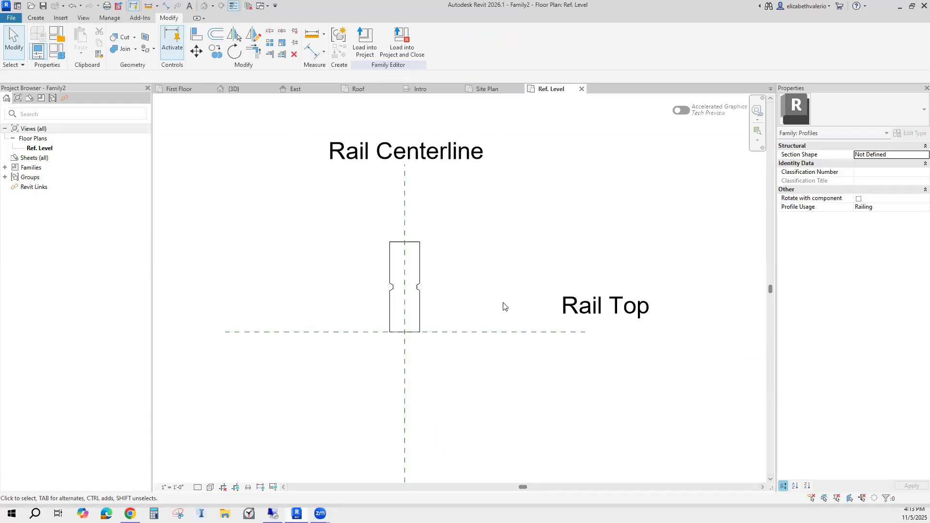
pyautogui.click(44, 7)
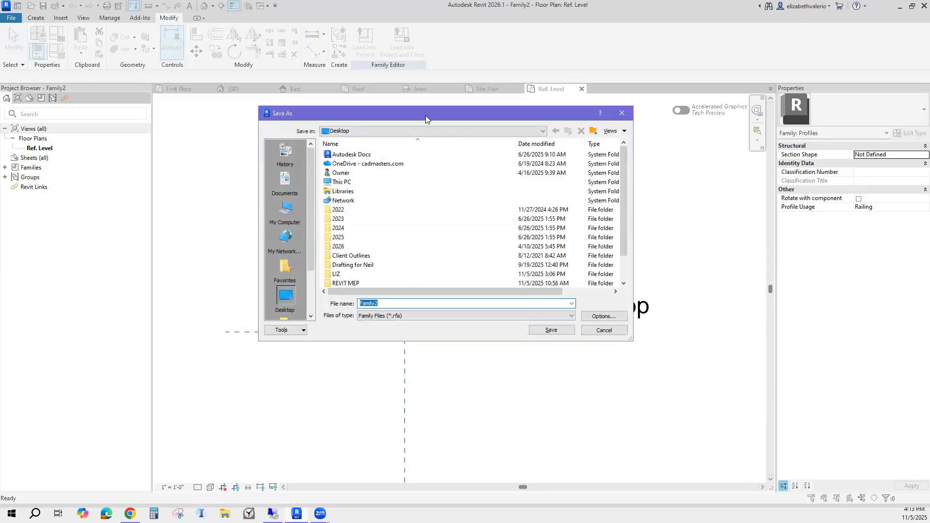
pyautogui.moveTo(425, 114); pyautogui.dragTo(664, 121)
pyautogui.scroll(-1, 654, 254)
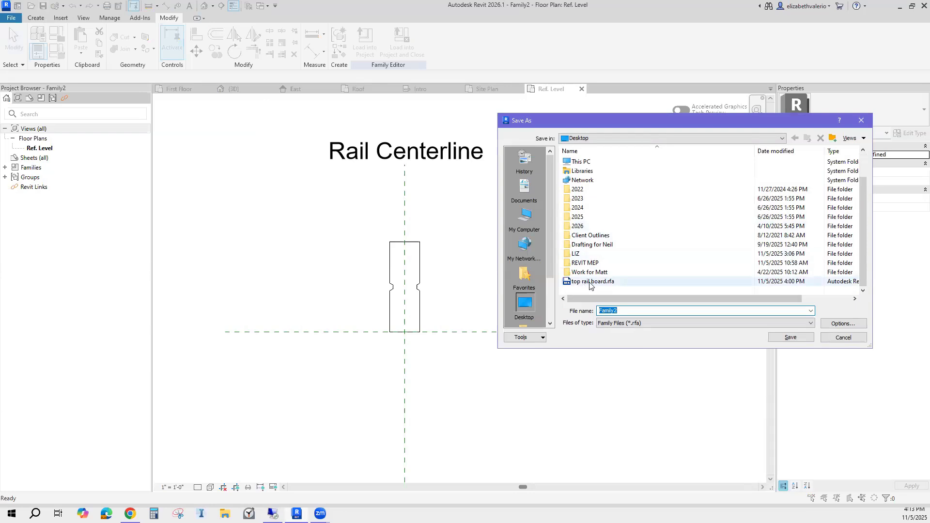
pyautogui.click(608, 282)
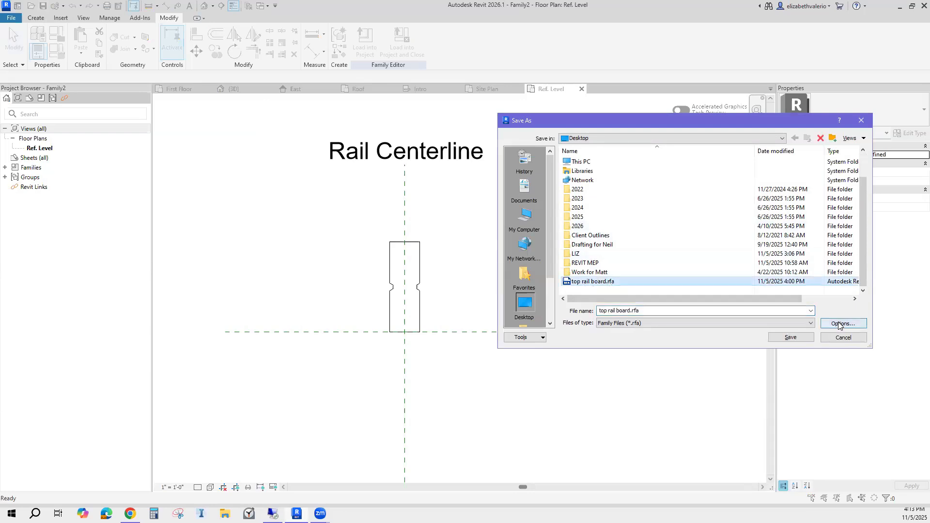
pyautogui.click(803, 339)
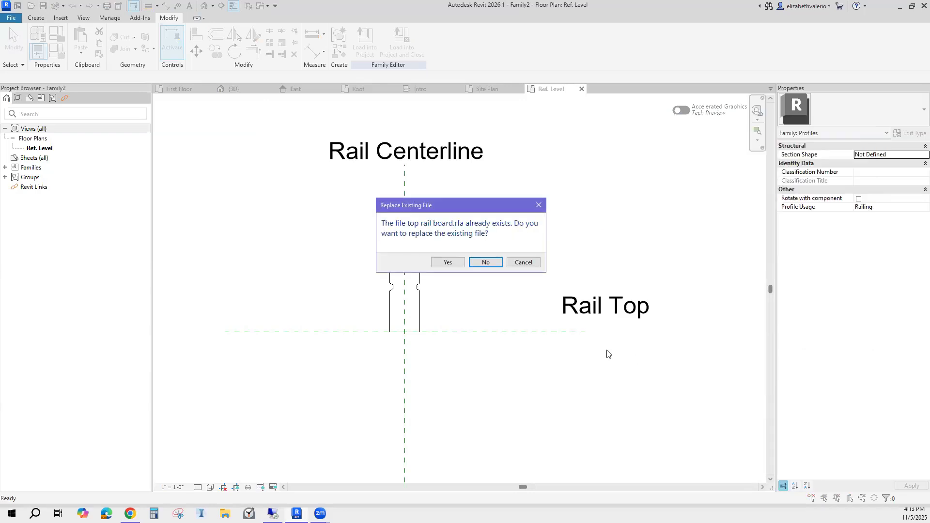
pyautogui.click(448, 263)
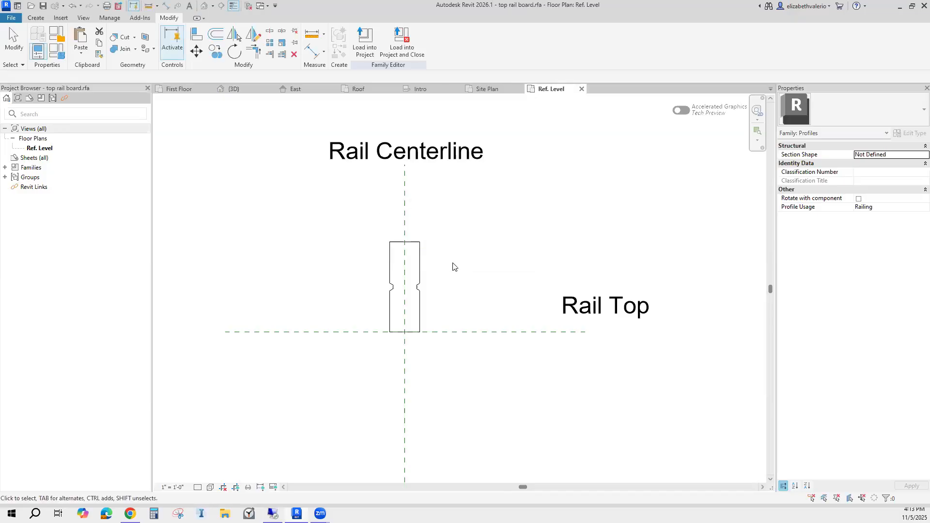
pyautogui.click(404, 51)
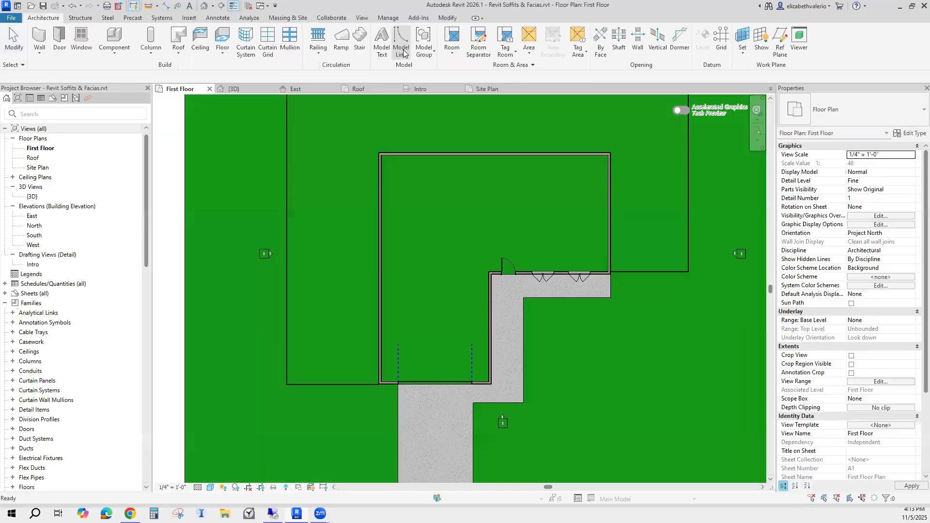
# Locate the top rail board type among the project's profile families and collapse the expanded handrail, Railing and Top Rail Type entries
pyautogui.moveTo(144, 172); pyautogui.dragTo(136, 271)
pyautogui.scroll(-4, 136, 271)
pyautogui.click(28, 226)
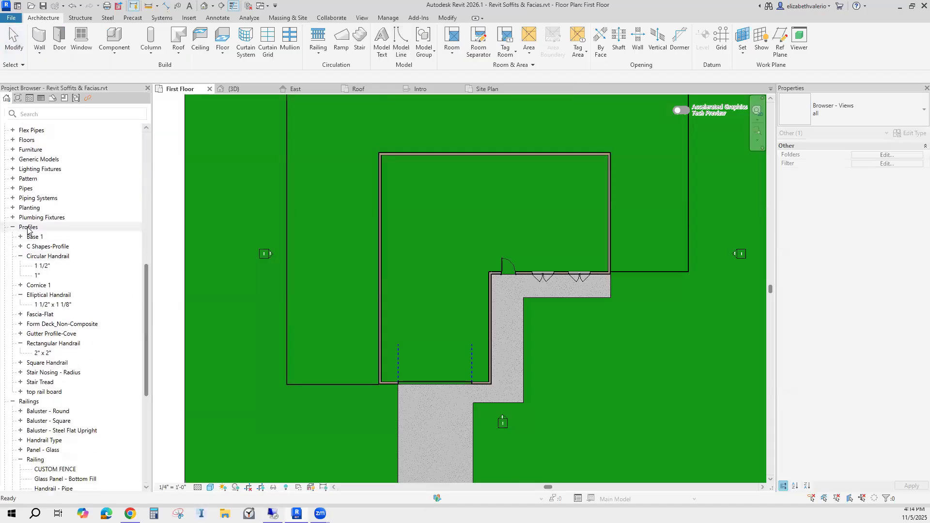
pyautogui.click(19, 256)
pyautogui.click(20, 276)
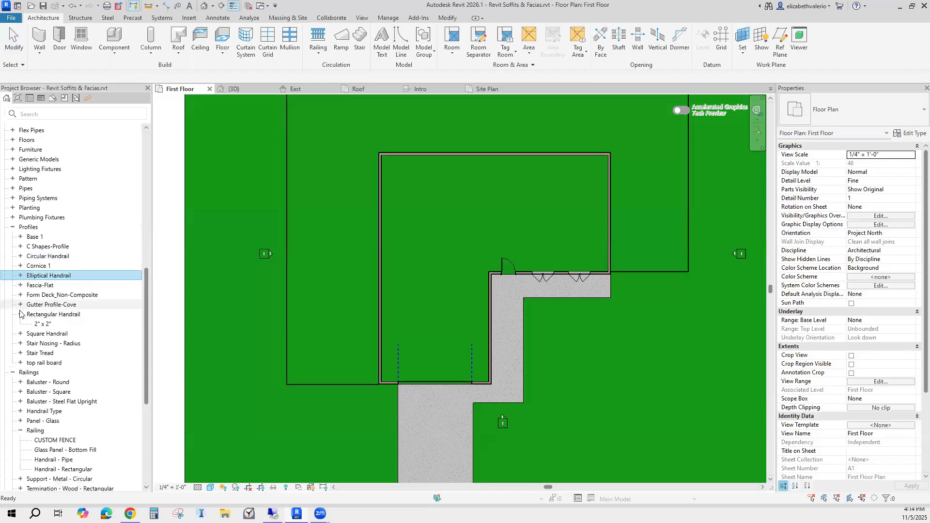
pyautogui.click(20, 314)
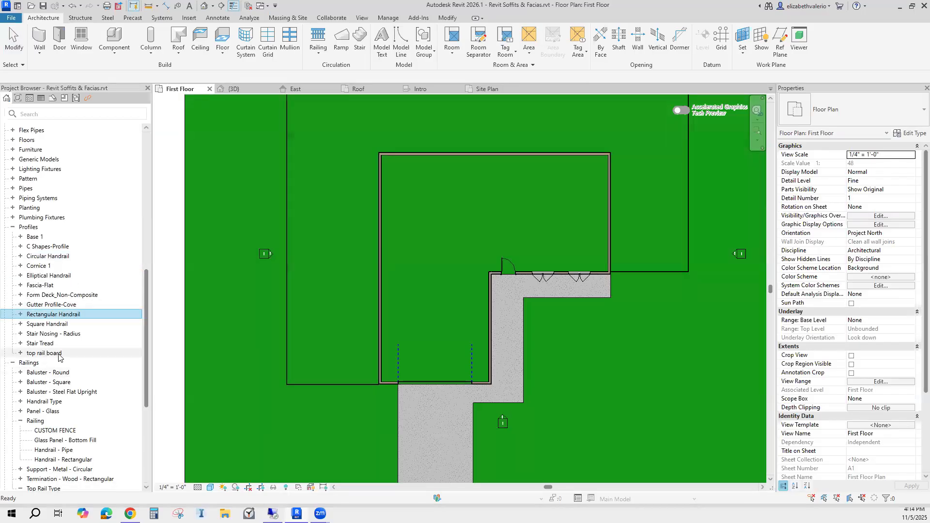
pyautogui.click(47, 354)
pyautogui.click(21, 353)
pyautogui.click(57, 364)
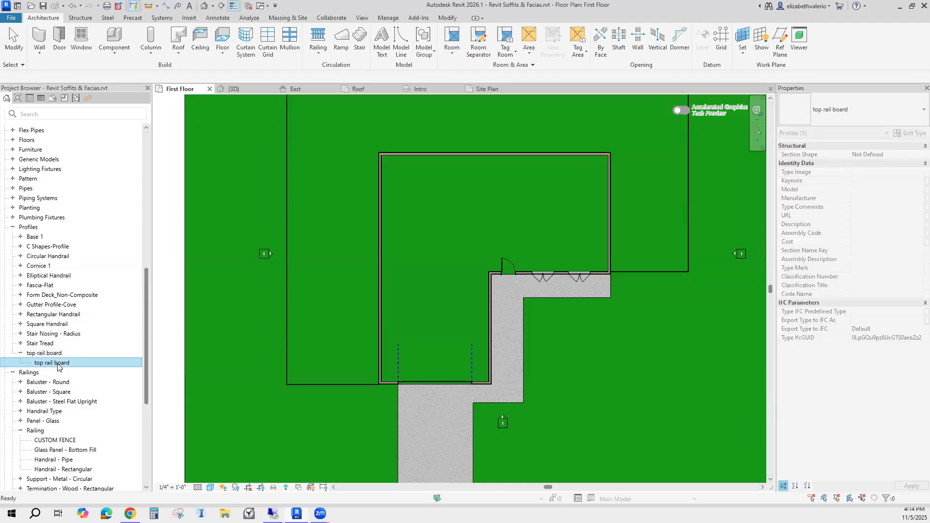
pyautogui.scroll(-7, 58, 366)
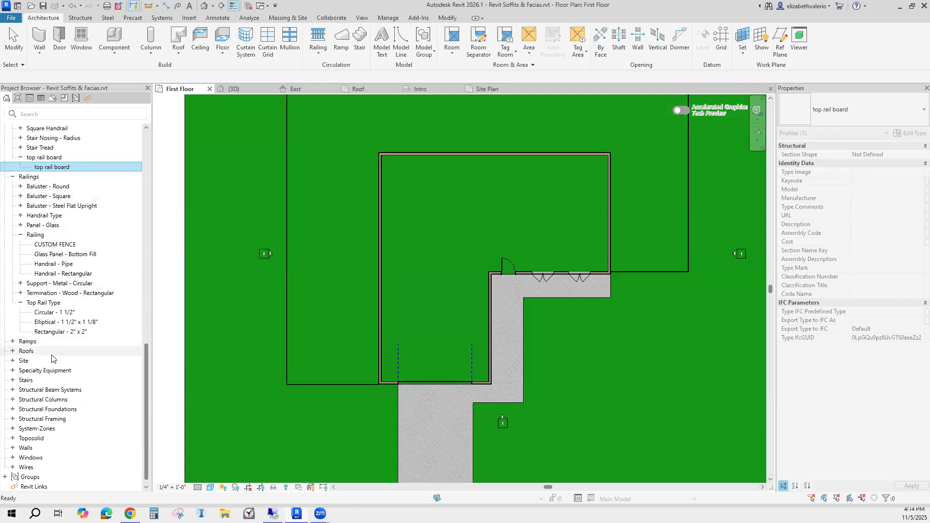
pyautogui.click(20, 234)
pyautogui.click(20, 302)
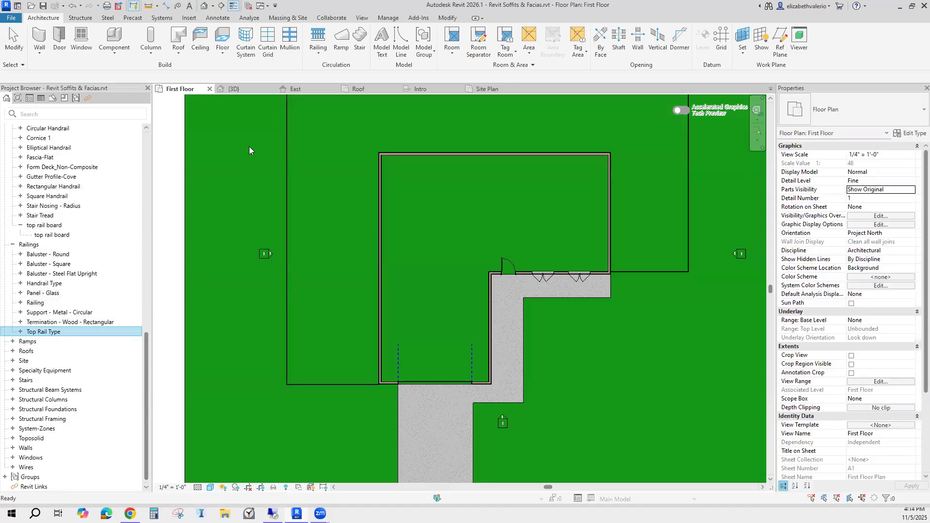
# In the 3D view, dismiss the save reminder, select the custom fence railing and open its top rail type's properties
pyautogui.click(245, 90)
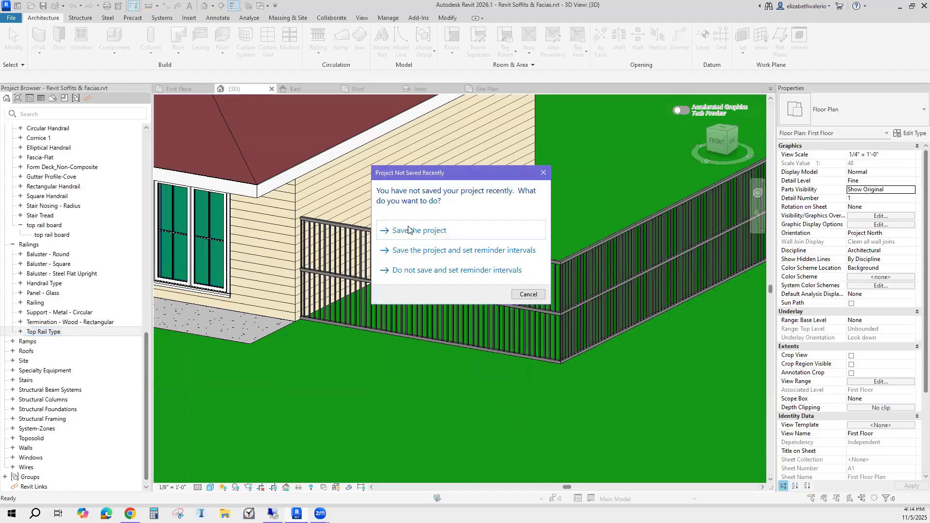
pyautogui.press('Escape')
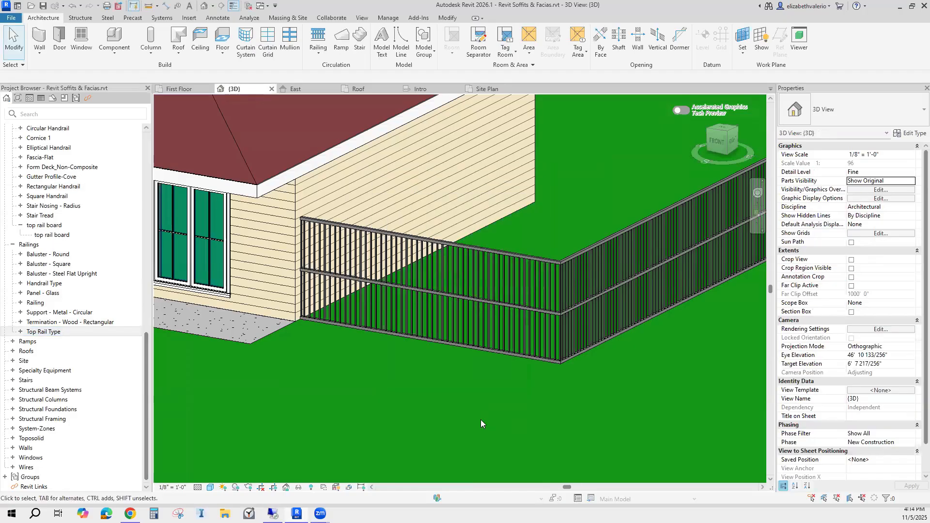
pyautogui.scroll(1, 471, 300)
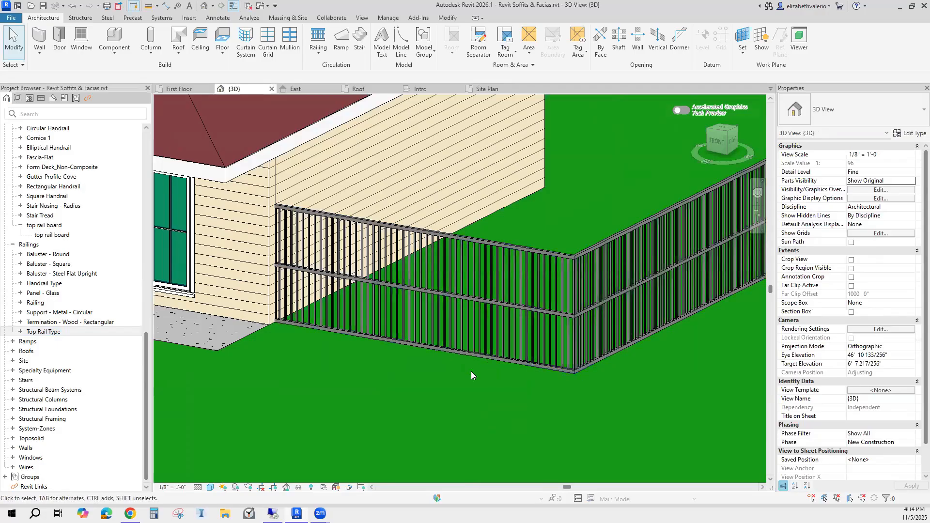
pyautogui.click(533, 284)
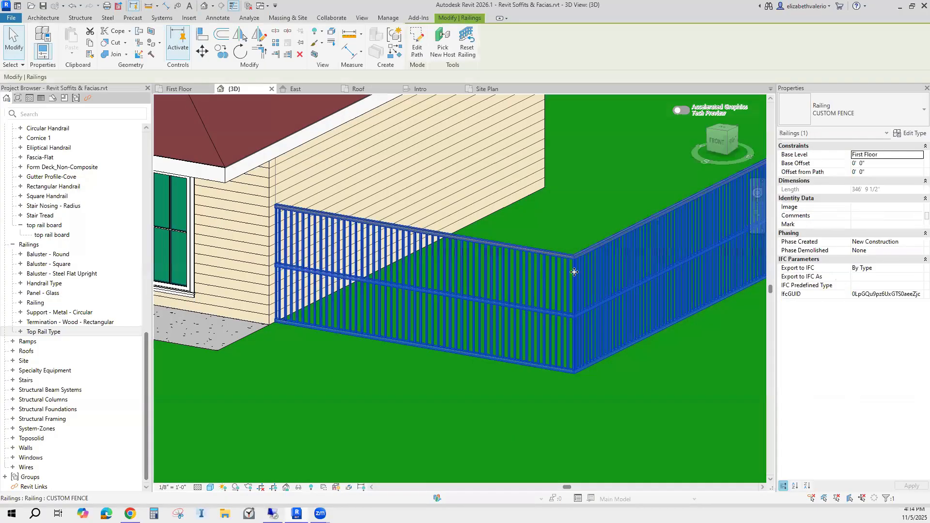
pyautogui.click(914, 135)
pyautogui.moveTo(744, 99); pyautogui.dragTo(584, 94)
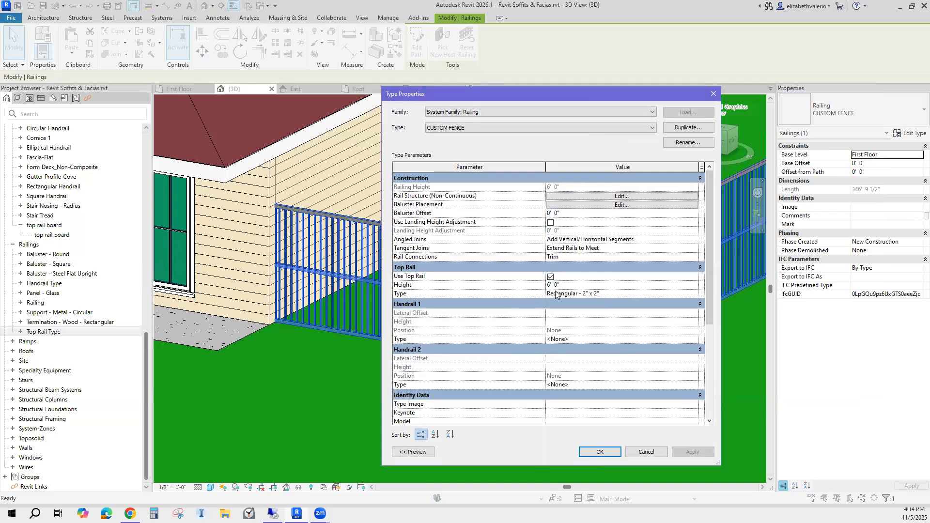
pyautogui.click(613, 293)
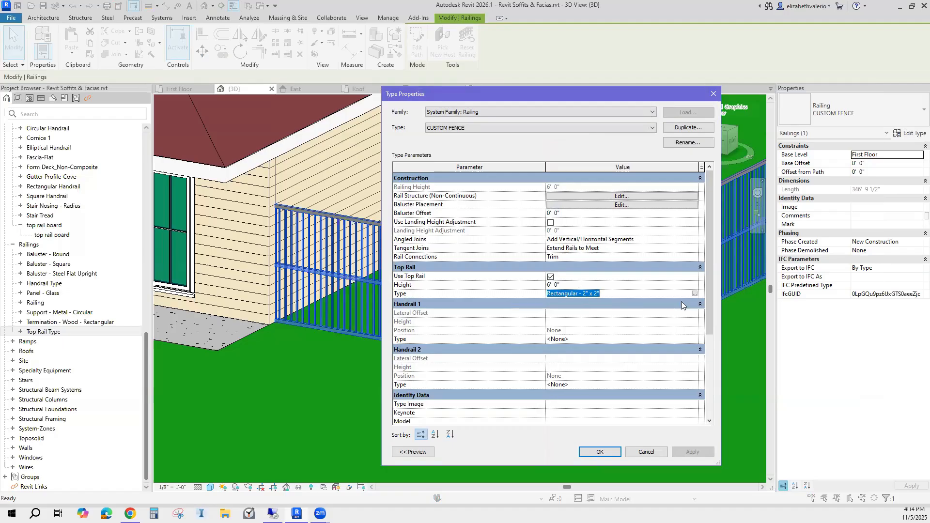
pyautogui.click(694, 293)
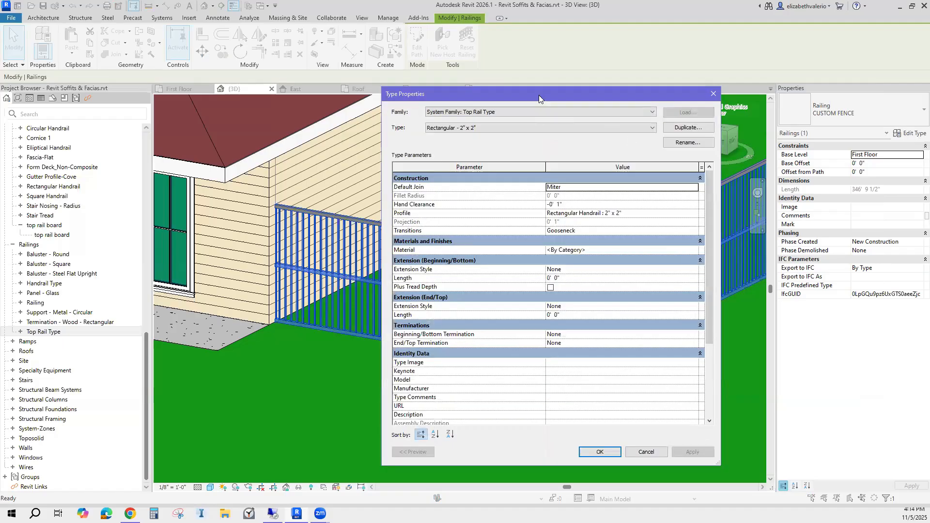
# Duplicate the Rectangular - 2" x 2" top rail type as TOP RAIL BOARD and keep it as the current type
pyautogui.moveTo(547, 97); pyautogui.dragTo(699, 108)
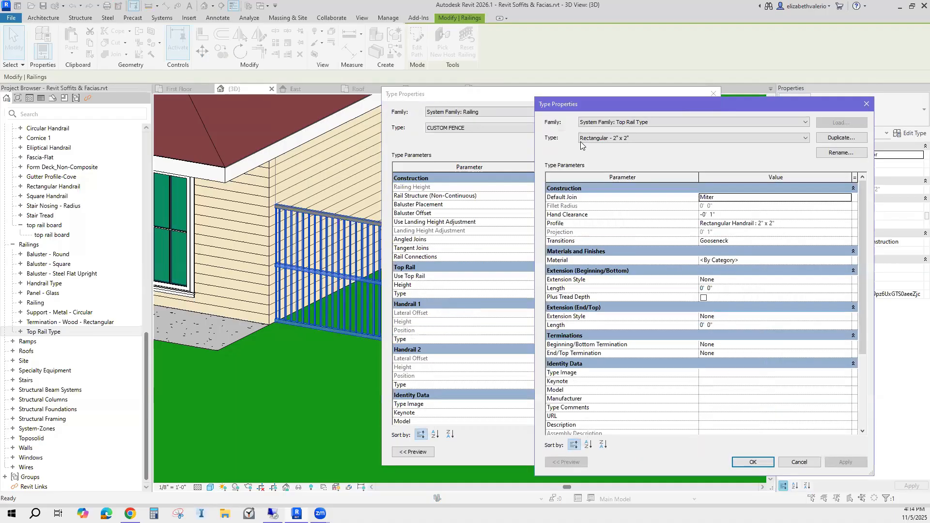
pyautogui.click(632, 140)
pyautogui.click(633, 139)
pyautogui.click(841, 152)
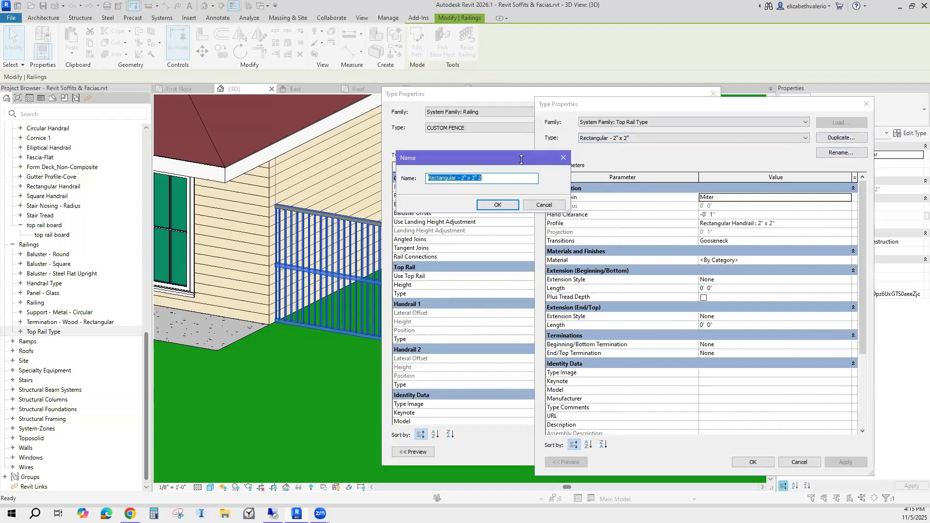
pyautogui.moveTo(521, 159); pyautogui.dragTo(758, 157)
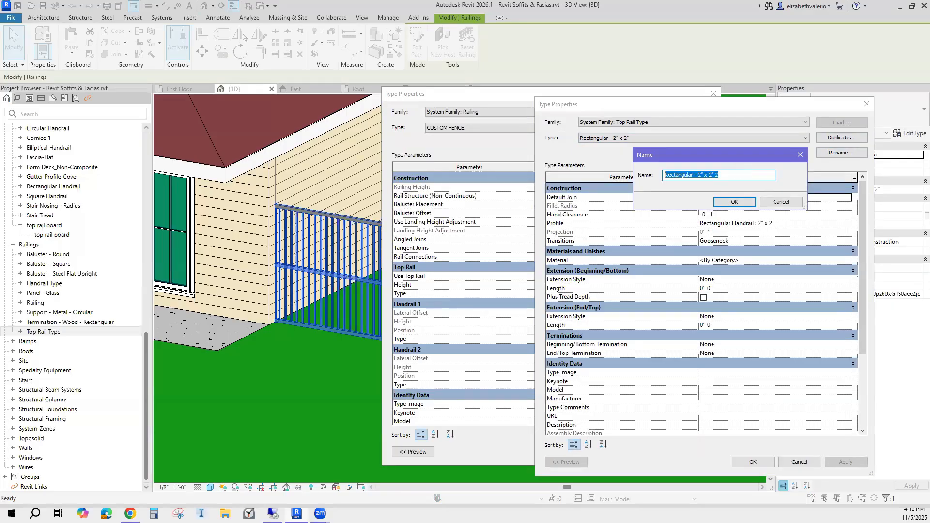
pyautogui.write('TOP RAIL BOARD')
pyautogui.click(745, 202)
pyautogui.click(637, 141)
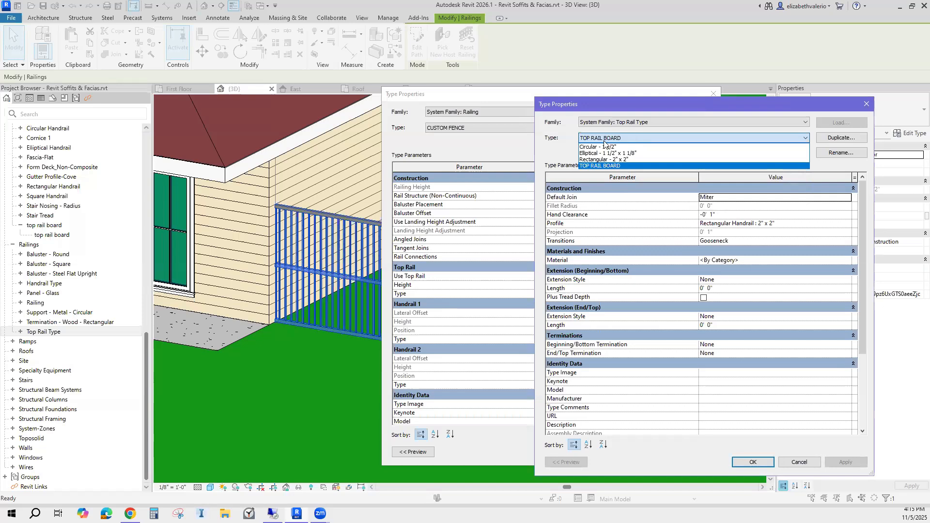
pyautogui.click(597, 166)
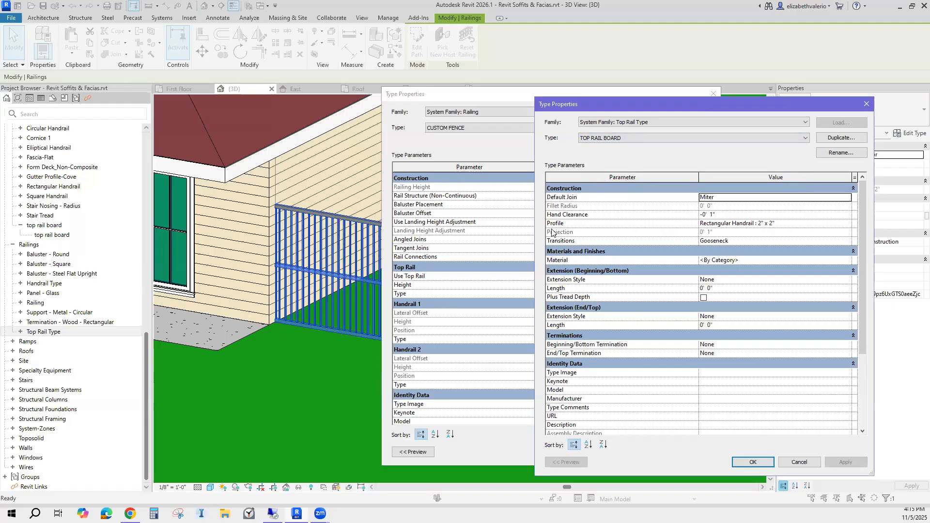
# Set the TOP RAIL BOARD type's profile to top rail board : top rail board and apply it to the fence
pyautogui.click(778, 225)
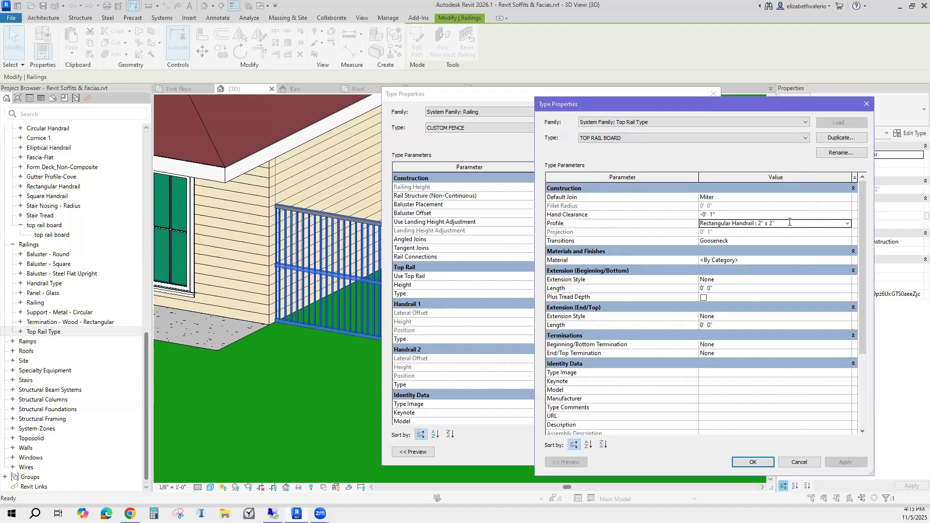
pyautogui.click(849, 224)
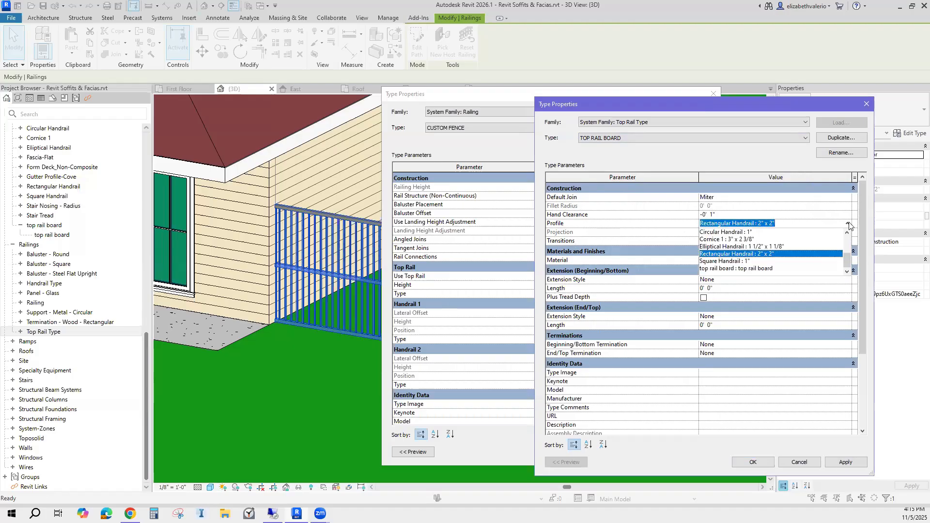
pyautogui.click(735, 269)
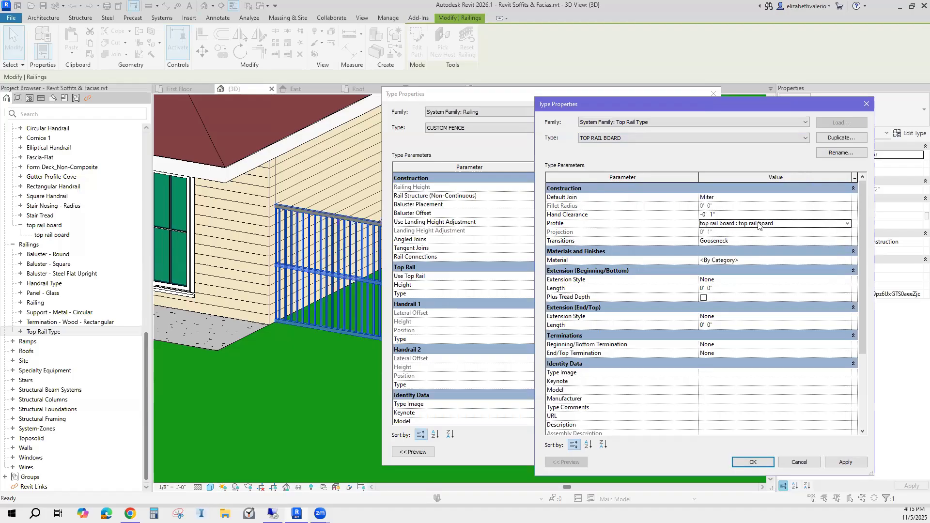
pyautogui.click(753, 463)
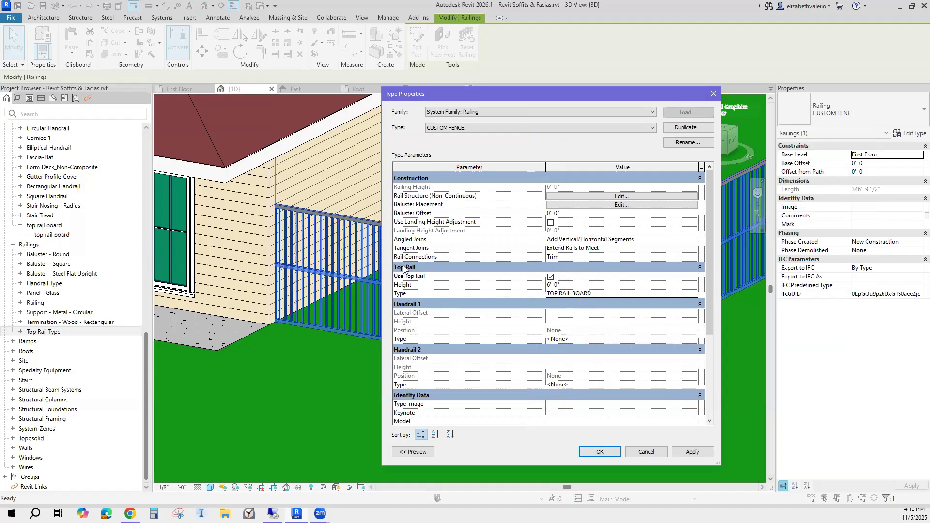
pyautogui.click(600, 451)
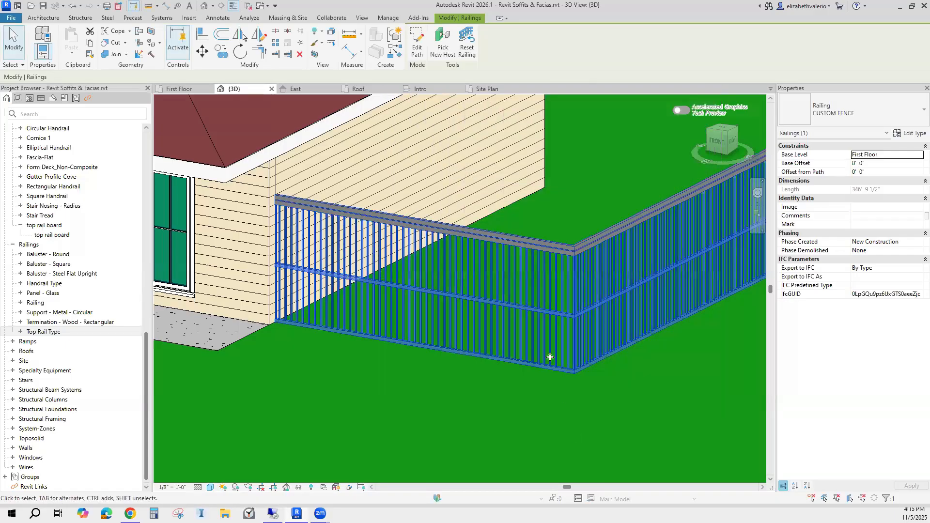
# Examine the custom top rail profile along the fence and at its front corner
pyautogui.scroll(3, 501, 417)
pyautogui.scroll(2, 501, 418)
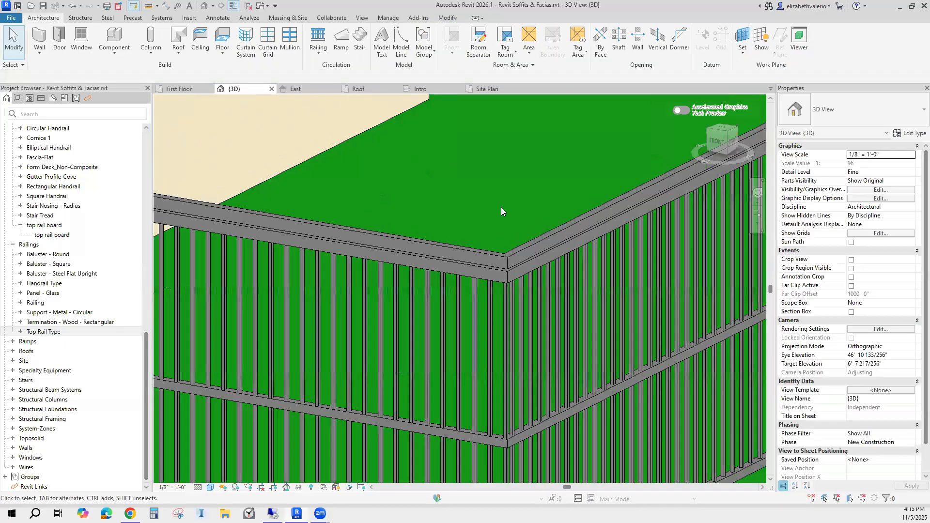
pyautogui.scroll(3, 501, 207)
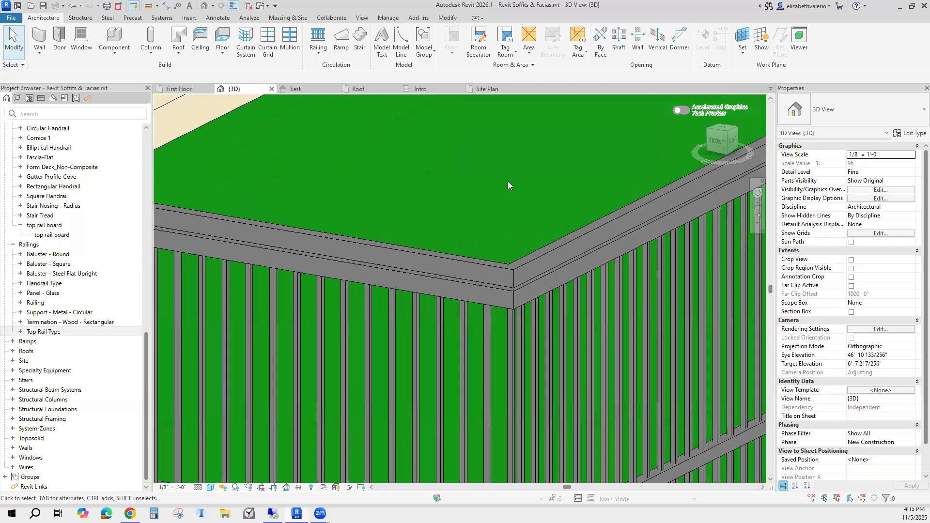
pyautogui.scroll(-3, 508, 184)
pyautogui.scroll(3, 508, 185)
pyautogui.scroll(-5, 508, 181)
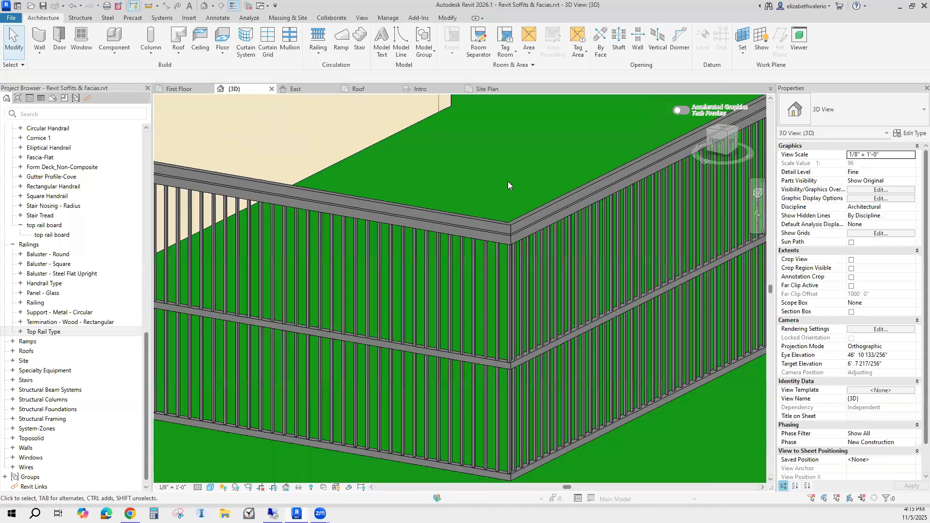
pyautogui.moveTo(337, 397); pyautogui.dragTo(382, 449, button='middle')
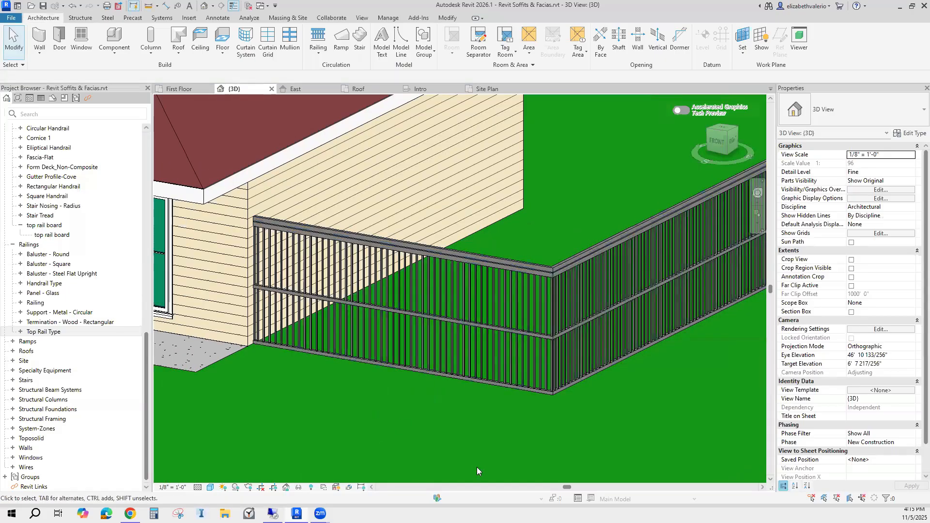
# In the CUSTOM FENCE type's rail structure, set the MIDDLE RAIL profile to top rail board : top rail board
pyautogui.click(527, 294)
pyautogui.click(911, 133)
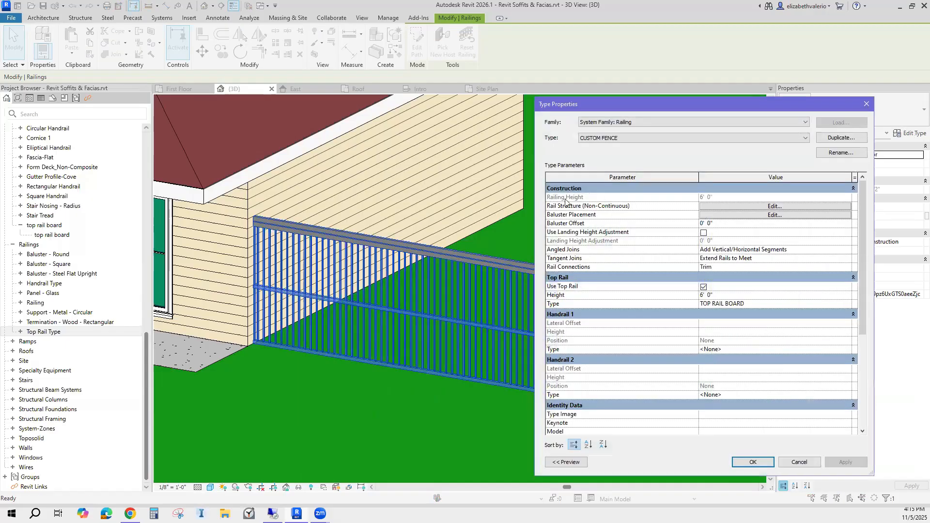
pyautogui.click(773, 207)
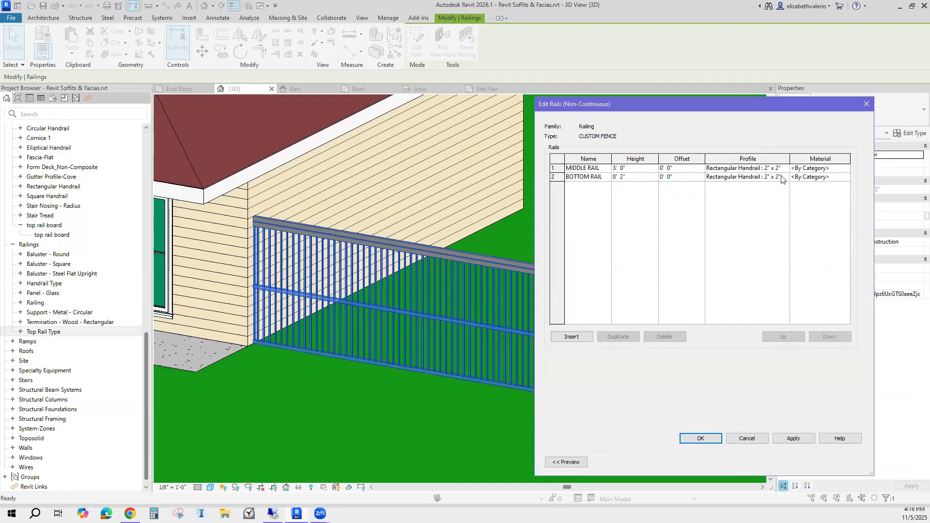
pyautogui.click(770, 168)
pyautogui.click(784, 168)
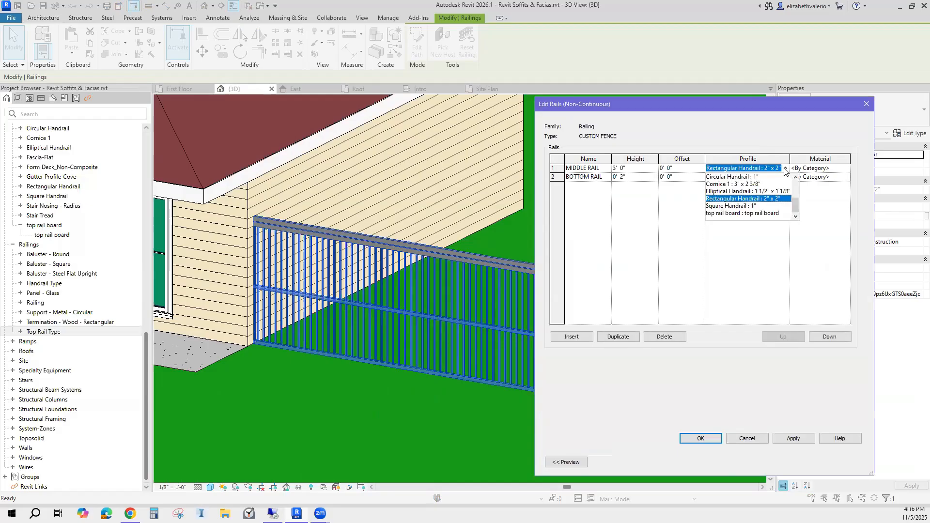
pyautogui.click(727, 213)
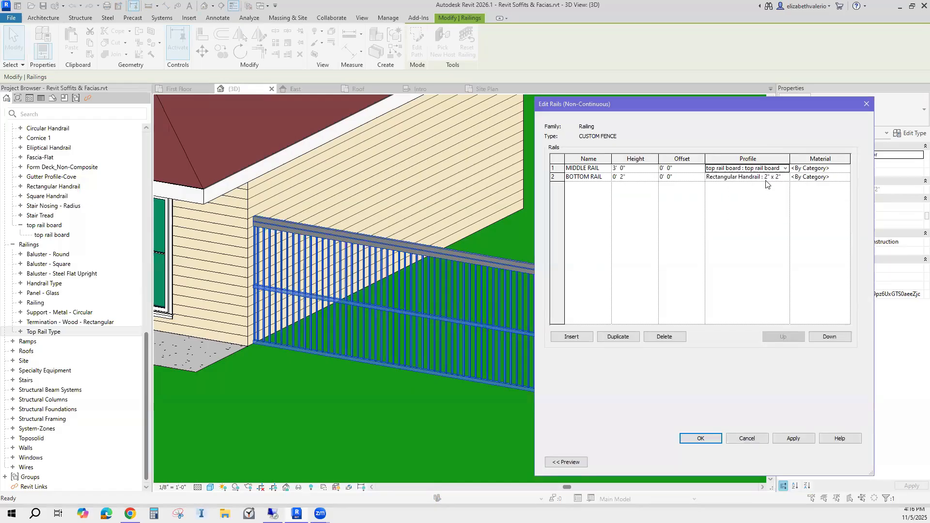
# Set the BOTTOM RAIL profile to top rail board : top rail board and apply the rail changes to the fence
pyautogui.click(775, 177)
pyautogui.click(785, 177)
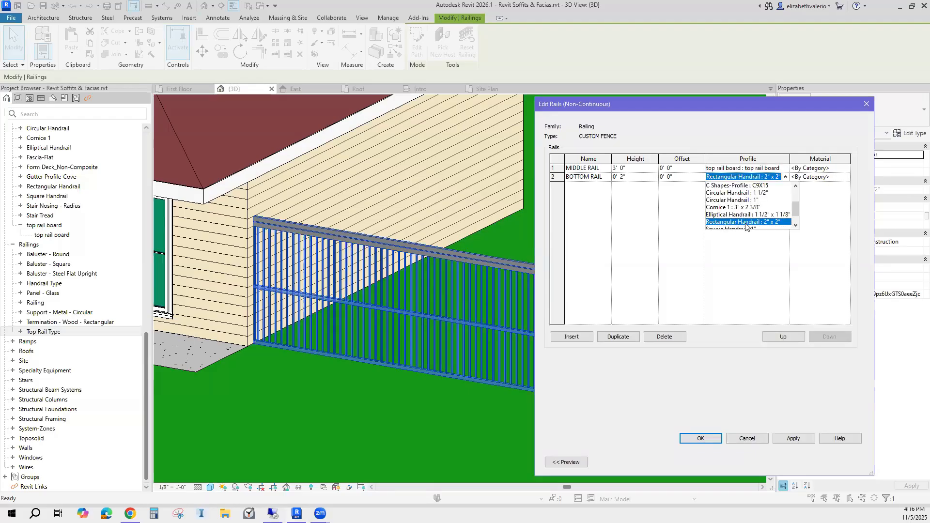
pyautogui.scroll(-2, 746, 224)
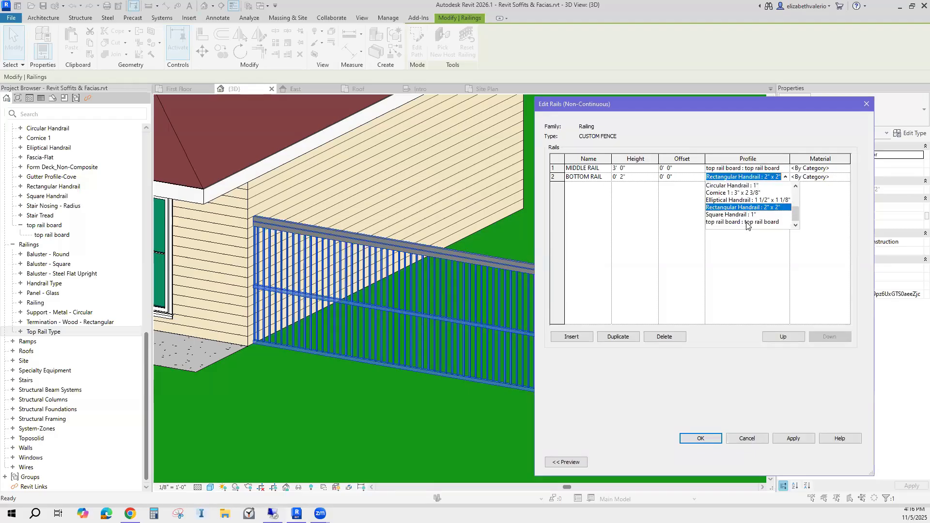
pyautogui.click(714, 223)
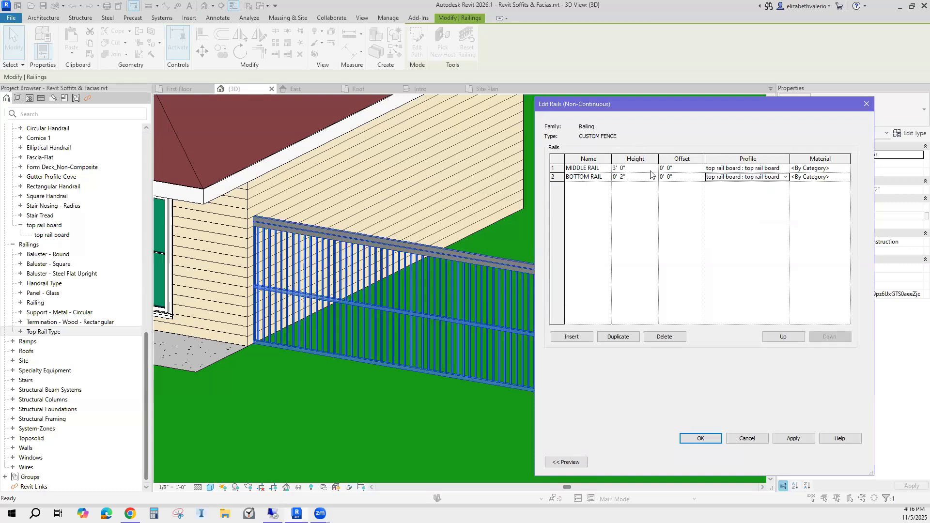
pyautogui.click(707, 438)
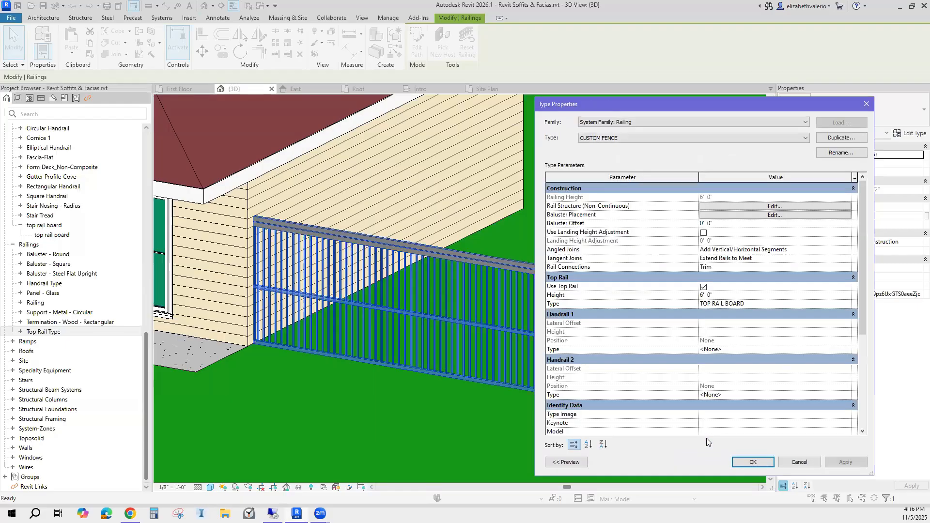
pyautogui.click(753, 463)
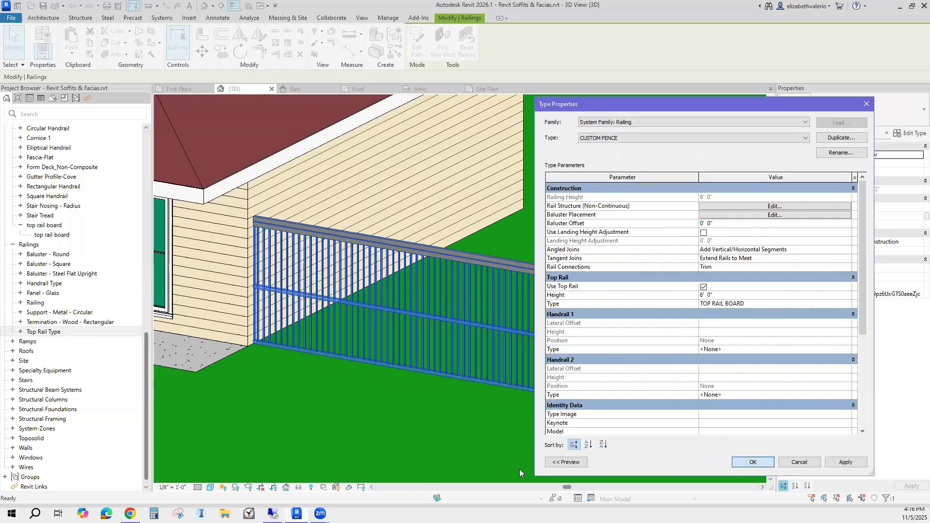
pyautogui.press('Escape')
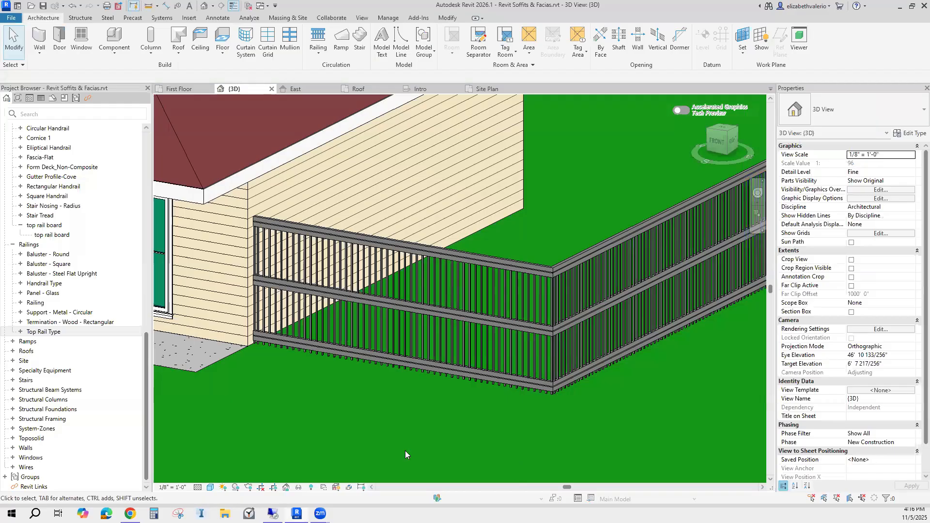
# In the CUSTOM FENCE type's rail structure, set the BOTTOM RAIL height to 0' 0" and apply it to the fence
pyautogui.scroll(5, 283, 306)
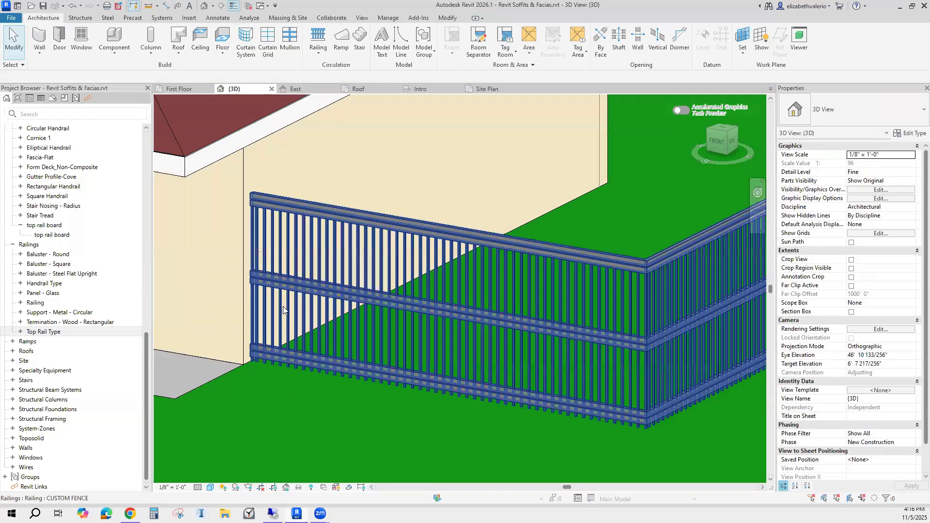
pyautogui.scroll(5, 272, 446)
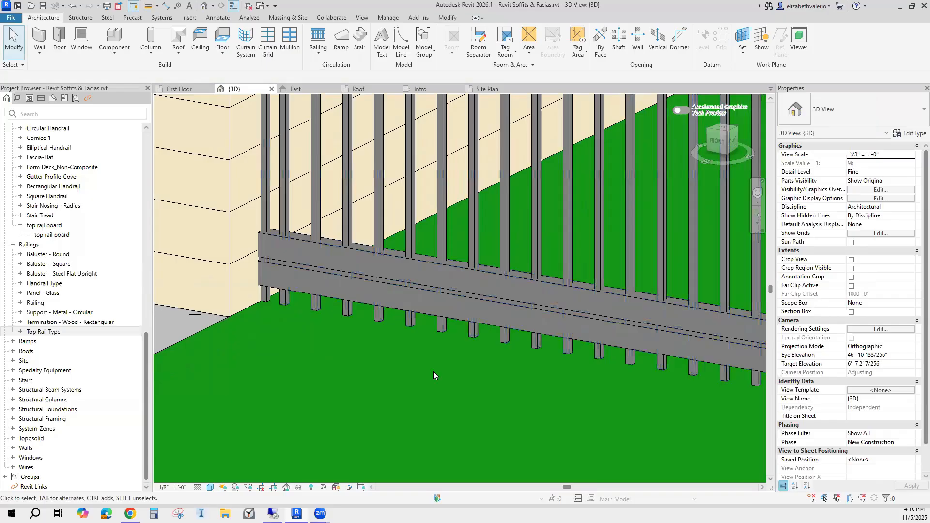
pyautogui.scroll(-6, 435, 378)
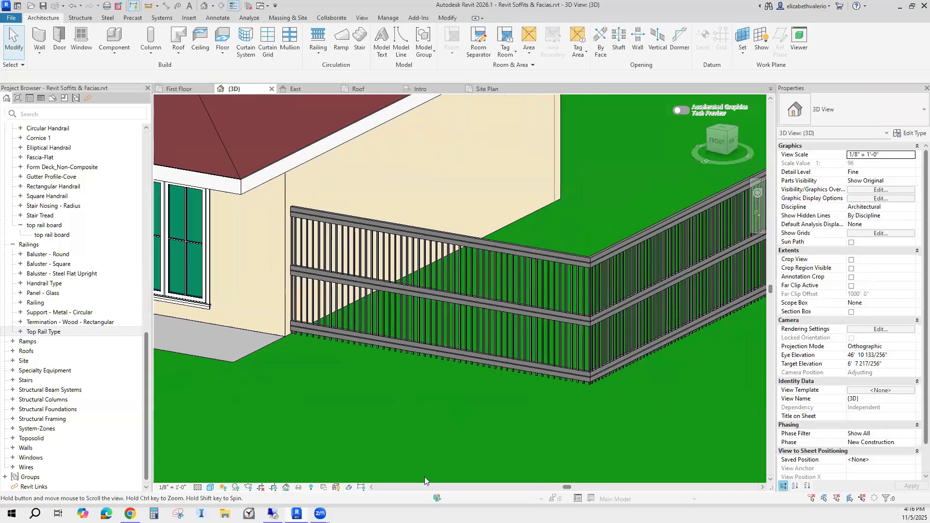
pyautogui.scroll(2, 573, 402)
pyautogui.click(566, 374)
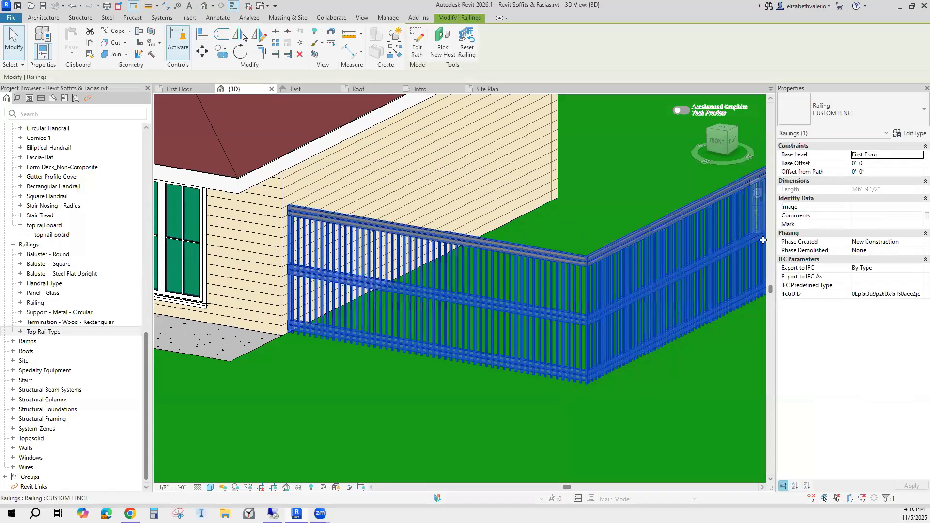
pyautogui.click(910, 133)
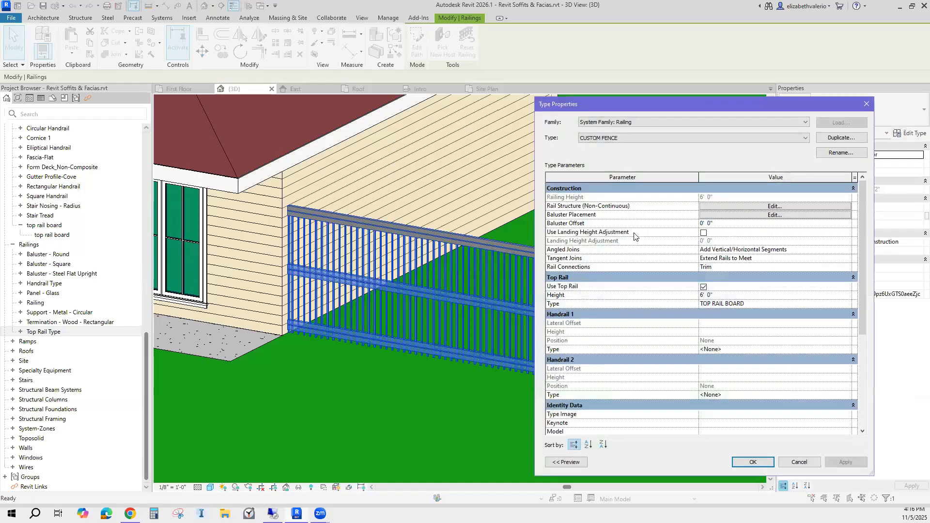
pyautogui.click(749, 206)
pyautogui.click(580, 177)
pyautogui.click(620, 177)
pyautogui.write("0' 0")
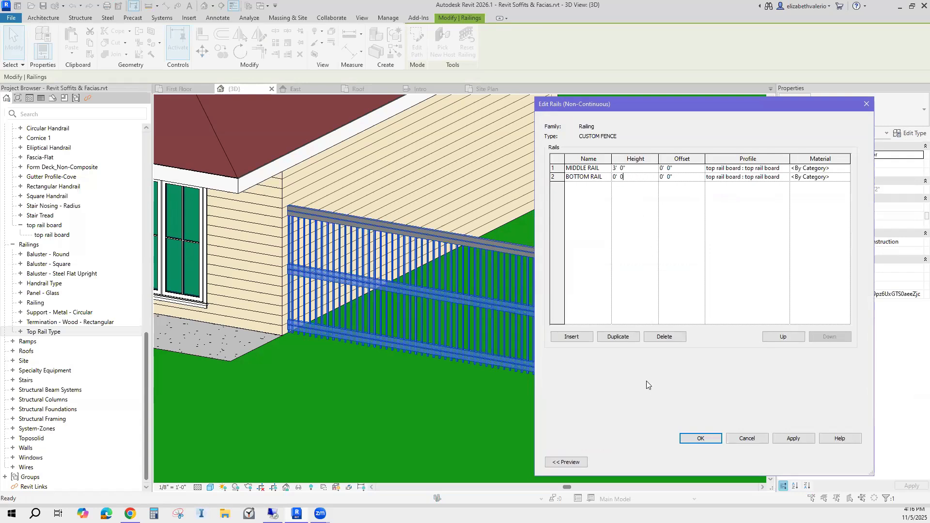
pyautogui.click(701, 439)
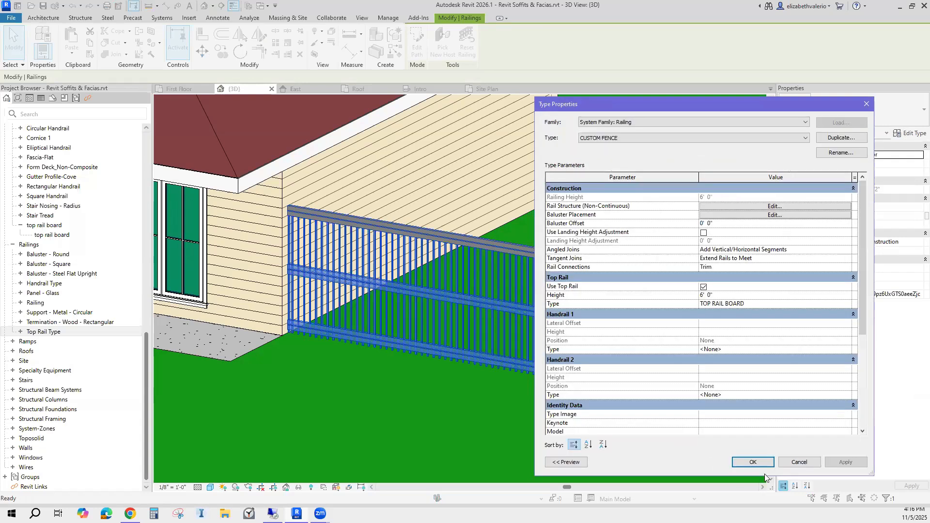
pyautogui.click(435, 438)
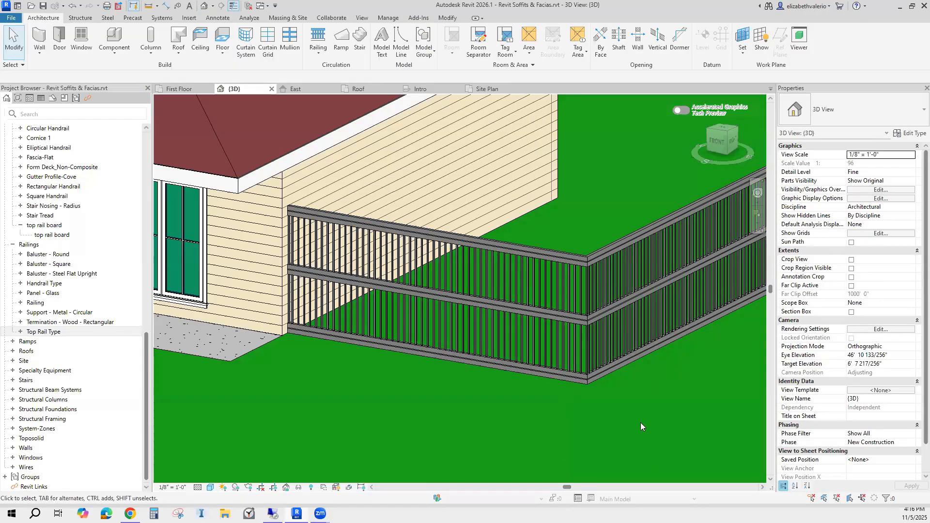
# Review the CUSTOM FENCE type's baluster placement, checking the baluster families of the main pattern and of the start, corner and end posts
pyautogui.scroll(-6, 642, 421)
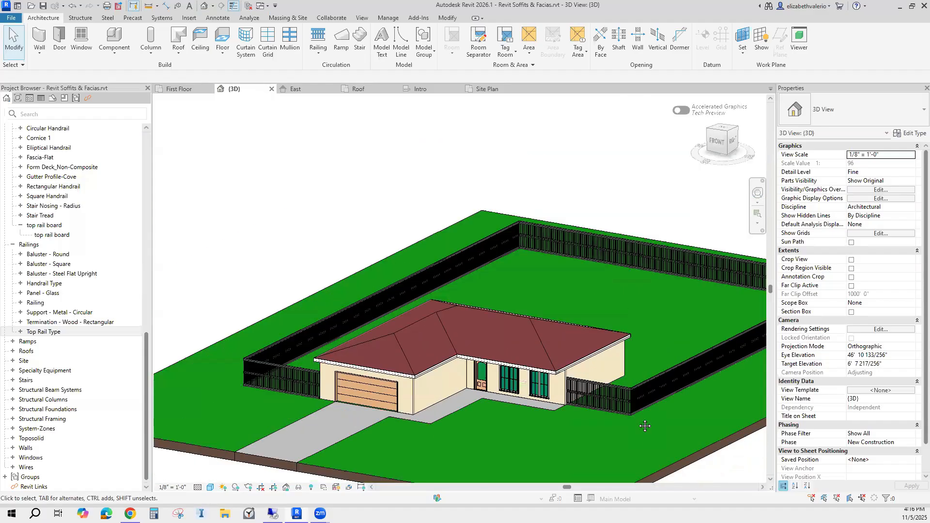
pyautogui.keyDown('shift'); pyautogui.moveTo(575, 391); pyautogui.dragTo(414, 386, button='middle'); pyautogui.keyUp('shift')
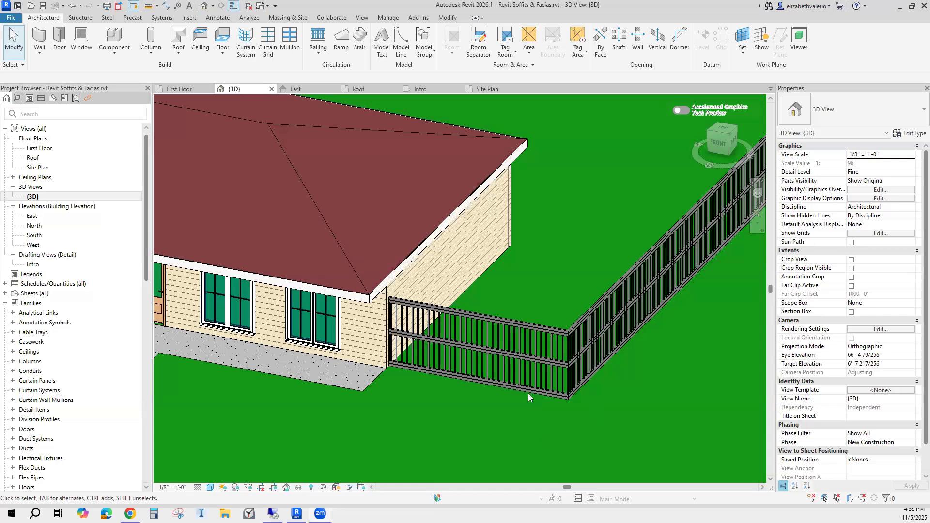
pyautogui.scroll(4, 528, 394)
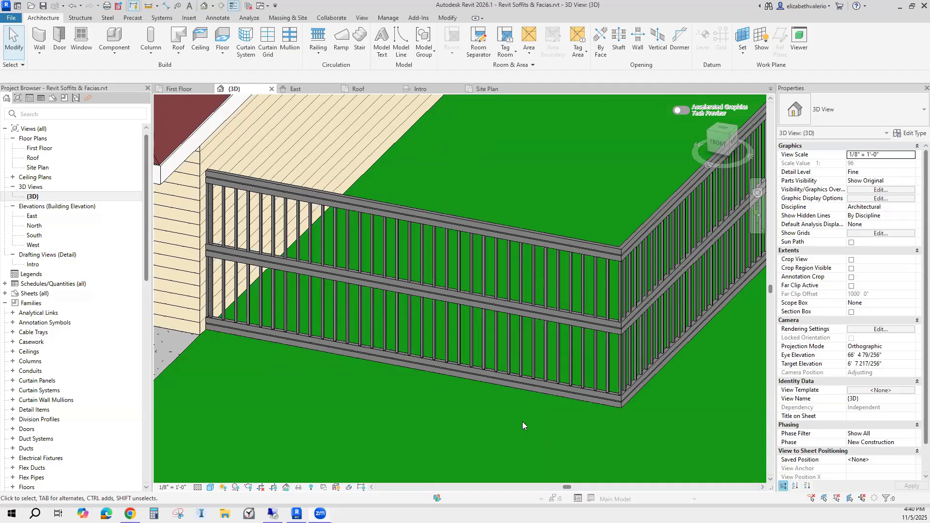
pyautogui.scroll(-2, 413, 402)
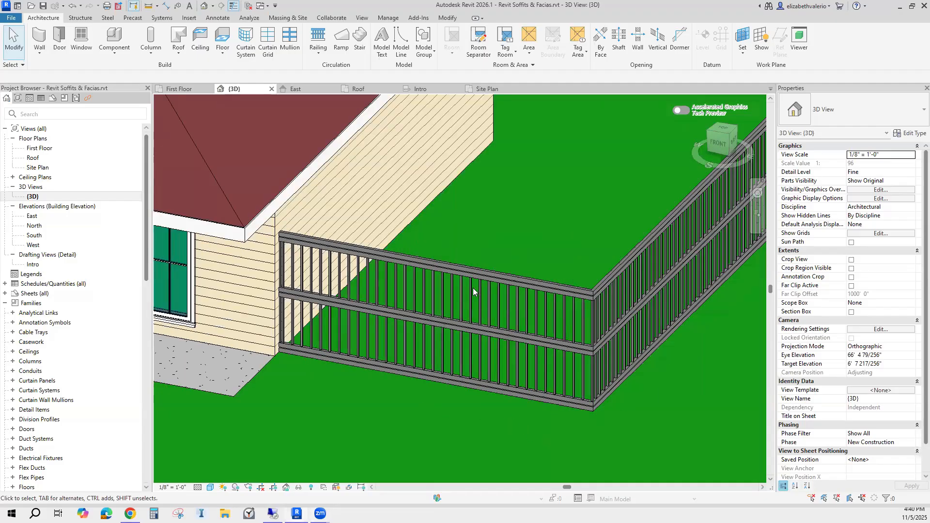
pyautogui.click(913, 133)
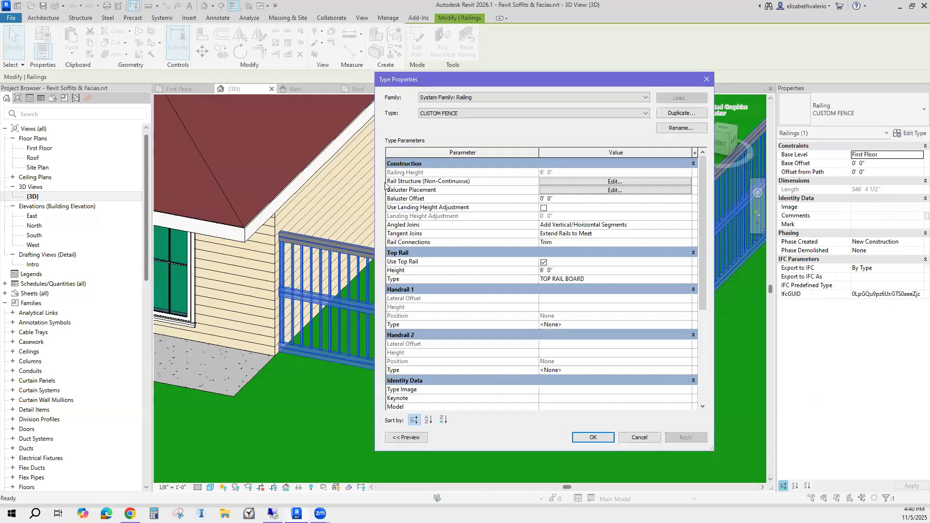
pyautogui.click(611, 190)
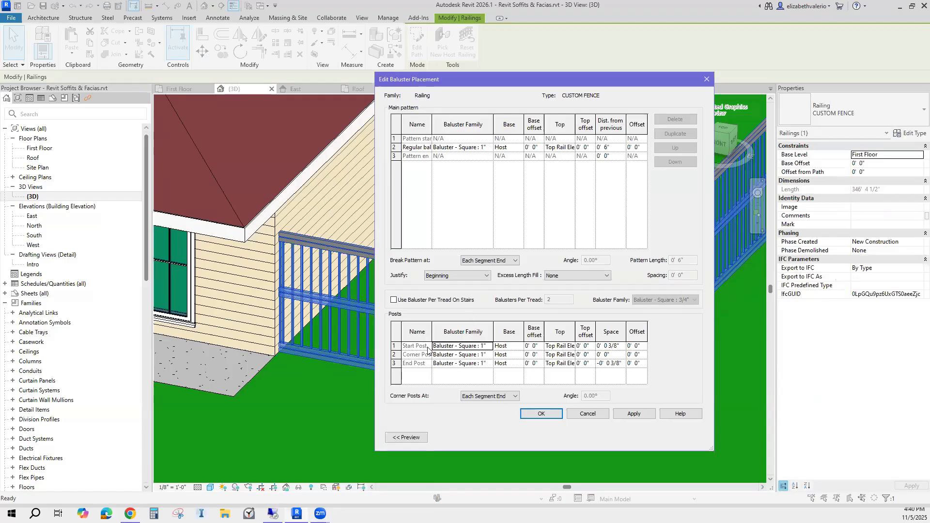
pyautogui.moveTo(457, 329); pyautogui.dragTo(459, 330)
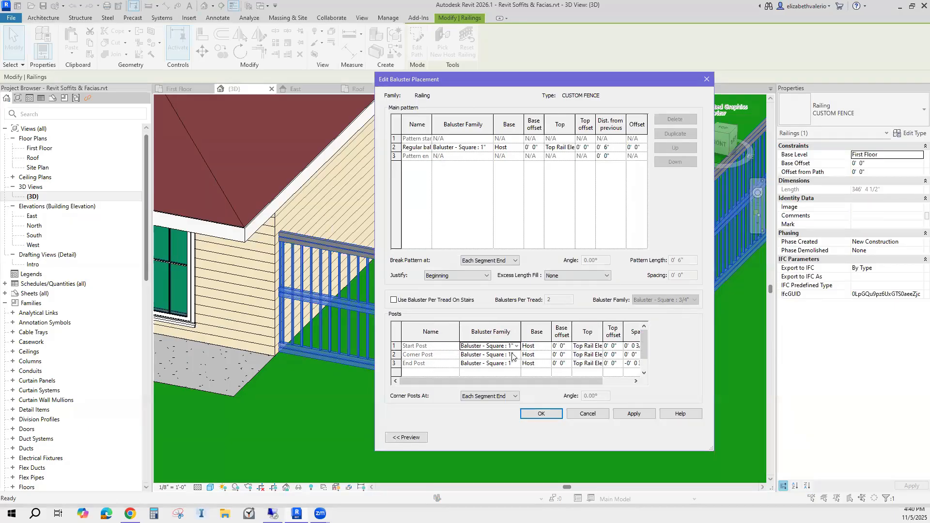
pyautogui.moveTo(532, 330); pyautogui.dragTo(535, 330)
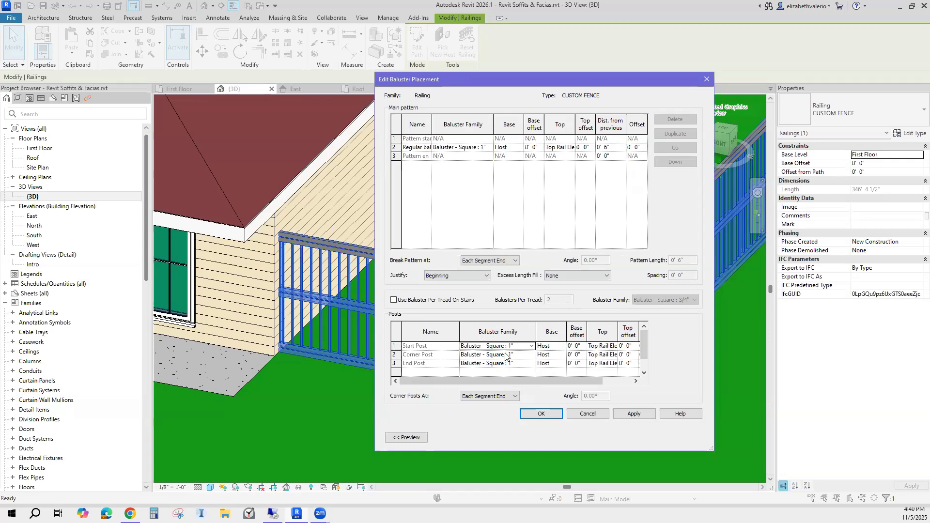
pyautogui.moveTo(492, 122); pyautogui.dragTo(506, 122)
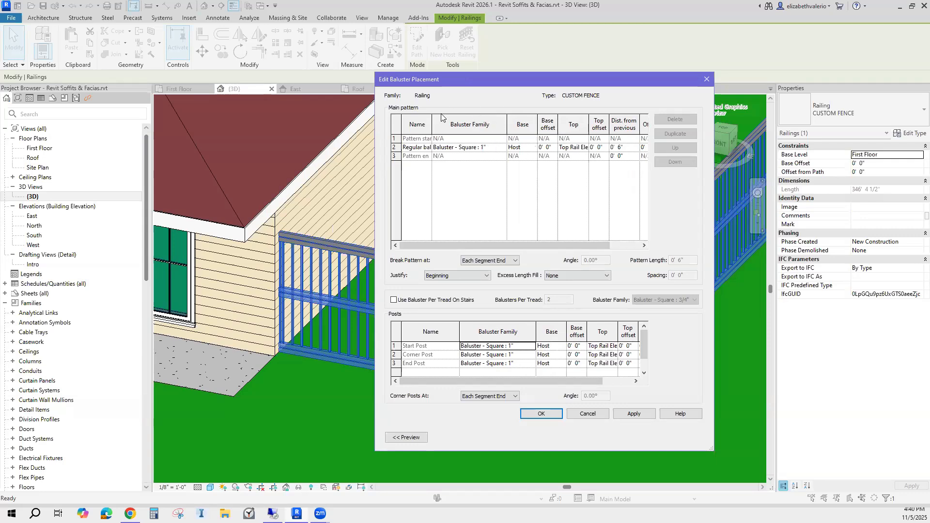
pyautogui.click(542, 414)
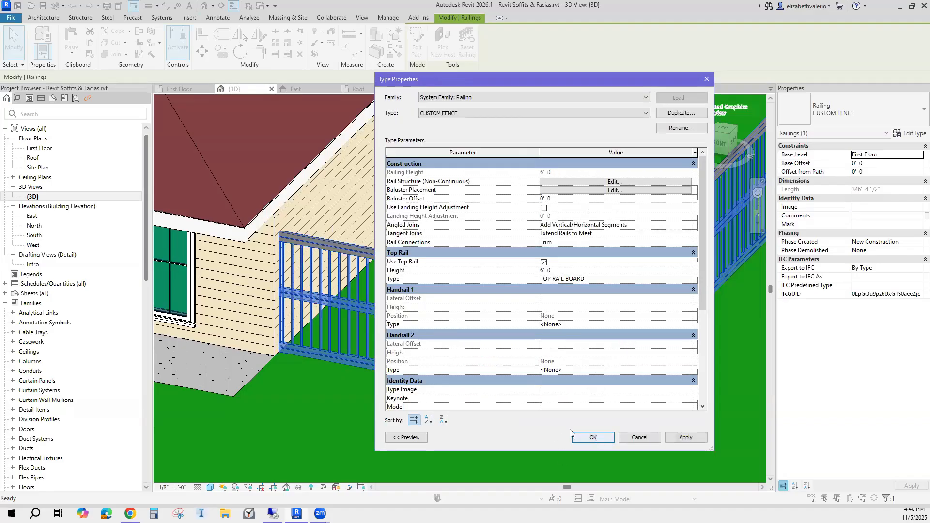
pyautogui.click(576, 436)
pyautogui.press('Escape')
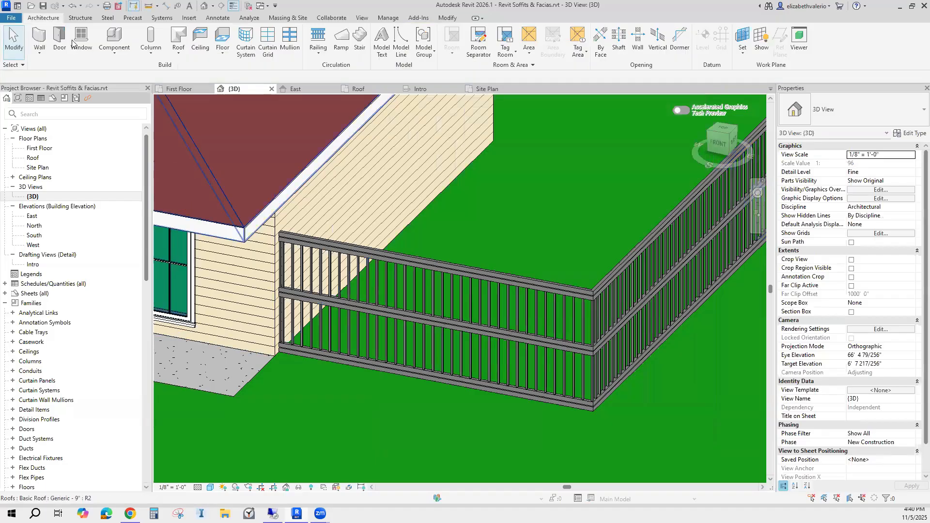
# Create a new family from the Baluster-Post.rft template
pyautogui.click(12, 18)
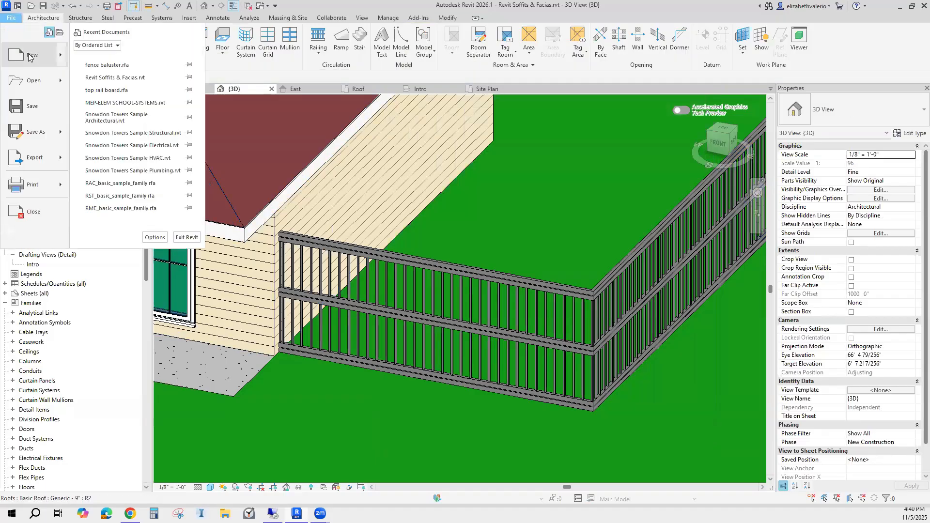
pyautogui.moveTo(30, 56)
pyautogui.click(114, 79)
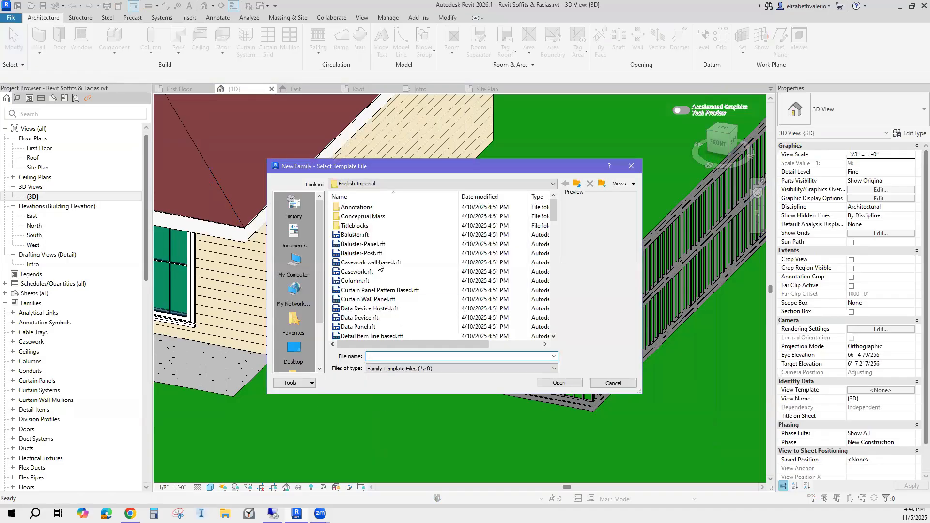
pyautogui.click(345, 253)
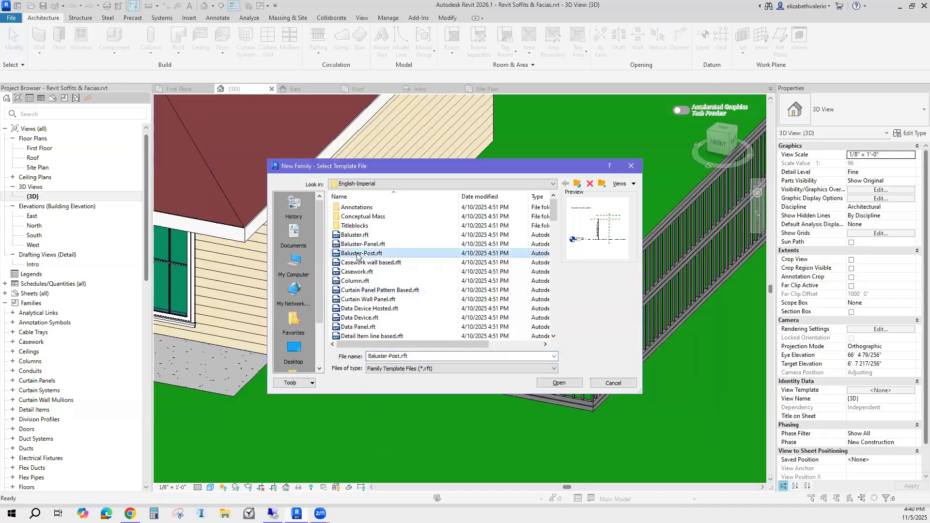
pyautogui.click(560, 383)
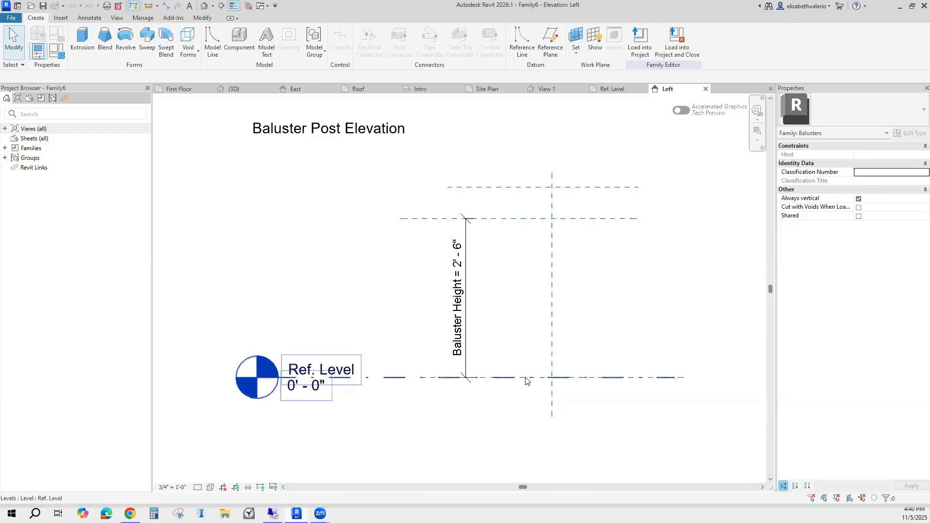
# Set the work plane for model lines in the baluster post's Left elevation to Reference Plane : Center (Left/Right)
pyautogui.moveTo(749, 351); pyautogui.dragTo(698, 333, button='middle')
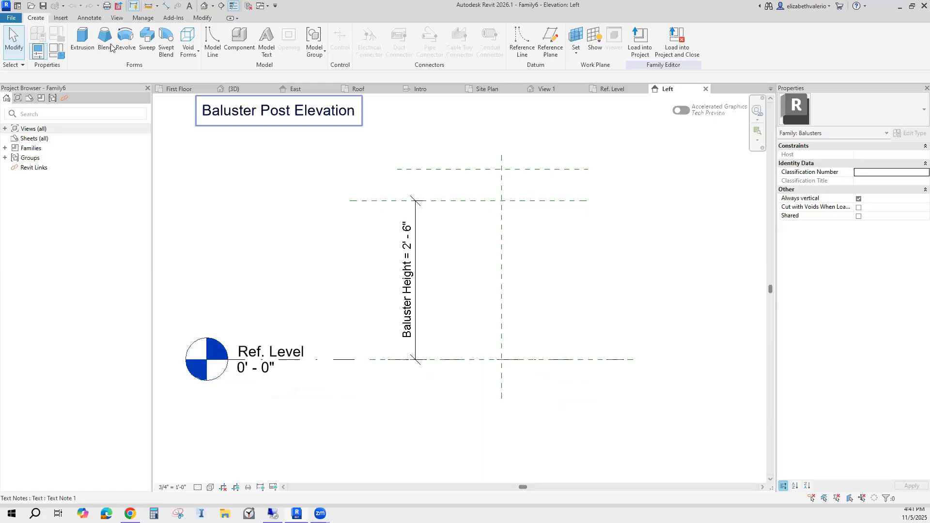
pyautogui.click(212, 39)
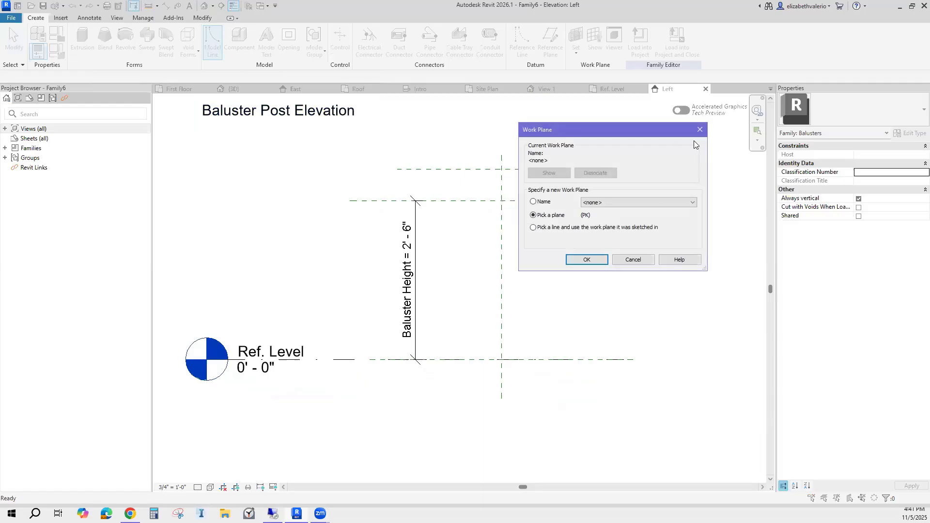
pyautogui.press('Escape')
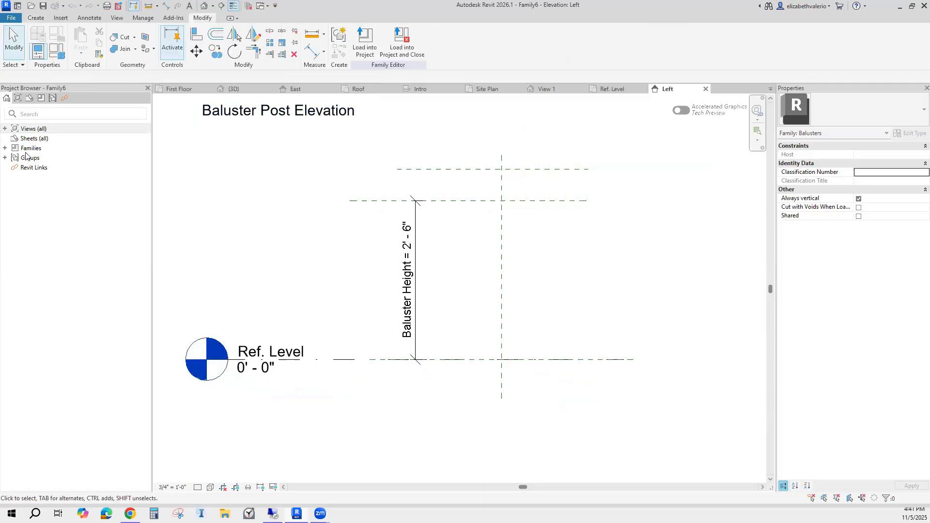
pyautogui.click(6, 129)
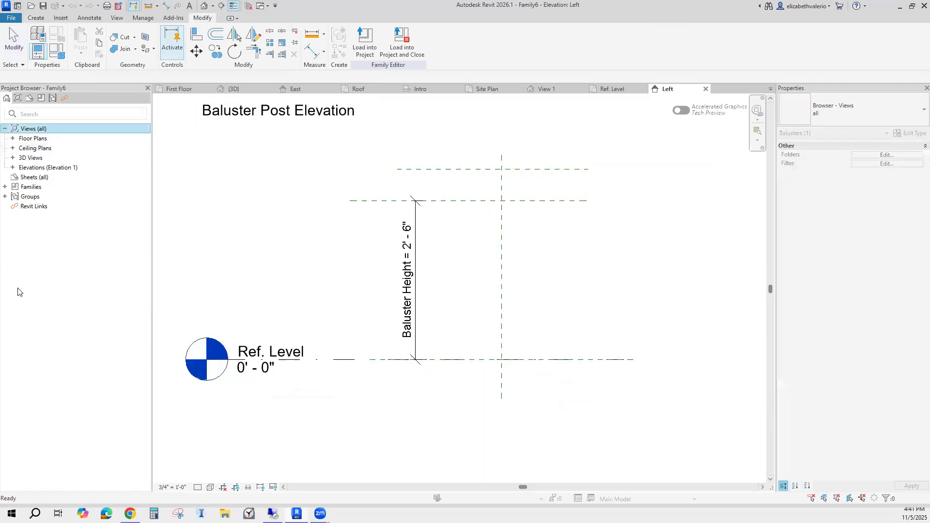
pyautogui.click(11, 168)
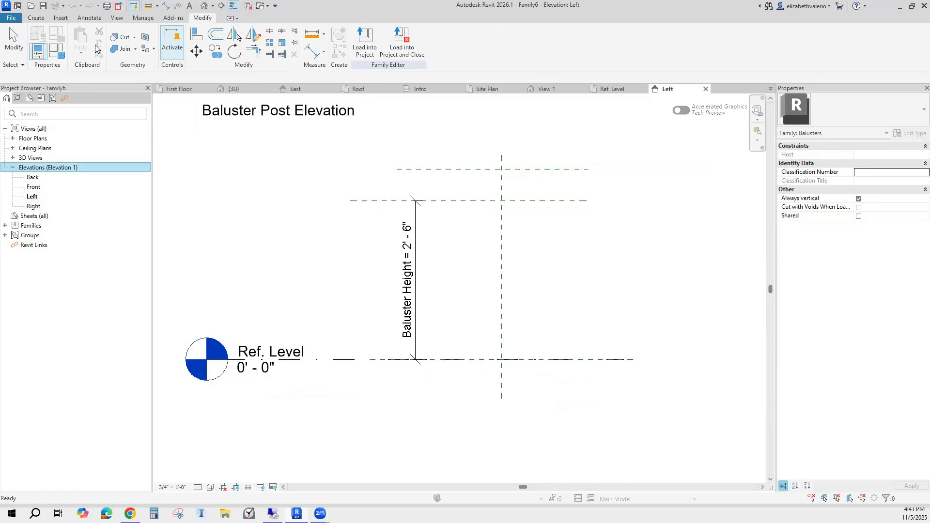
pyautogui.click(35, 21)
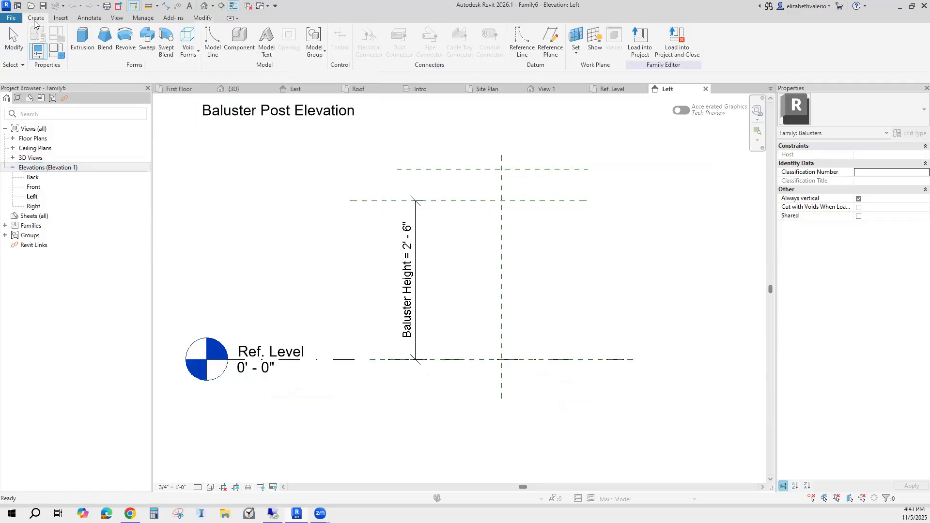
pyautogui.click(212, 43)
pyautogui.click(535, 202)
pyautogui.click(624, 203)
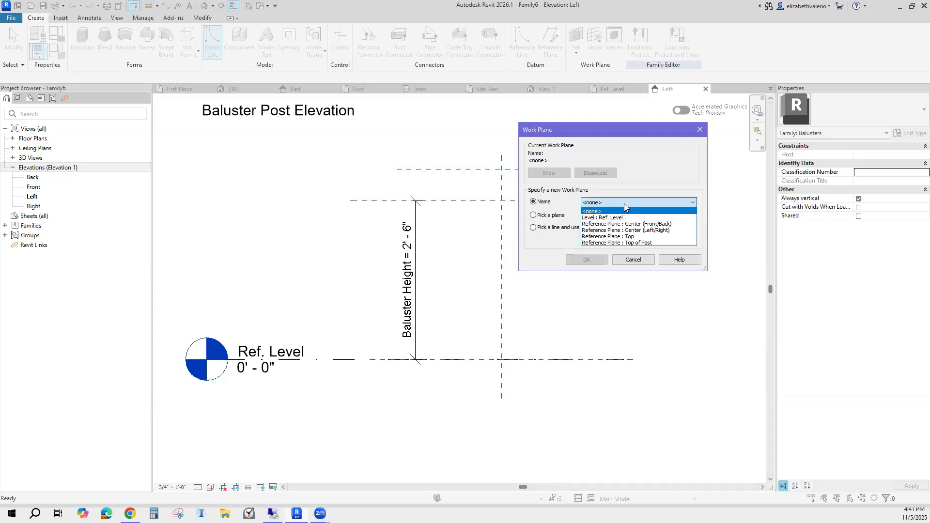
pyautogui.click(653, 231)
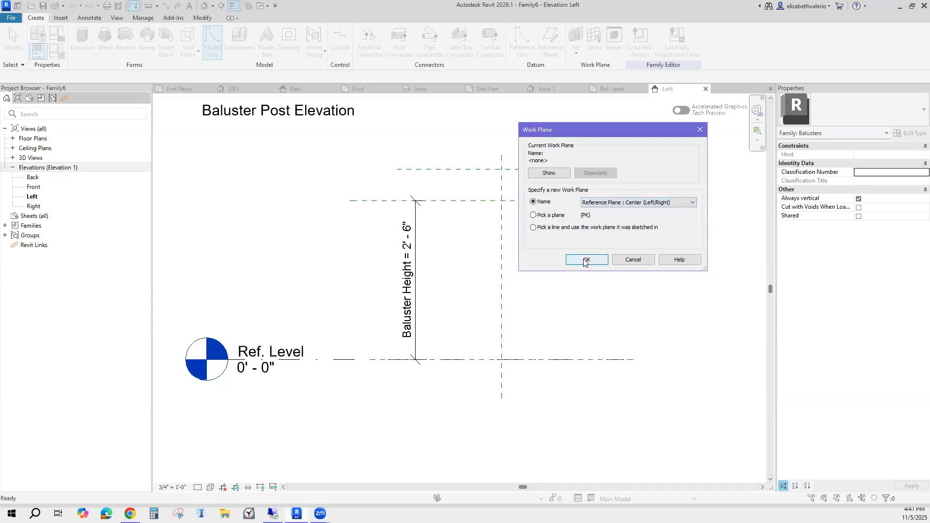
pyautogui.click(584, 262)
pyautogui.moveTo(586, 264); pyautogui.dragTo(436, 178, button='middle')
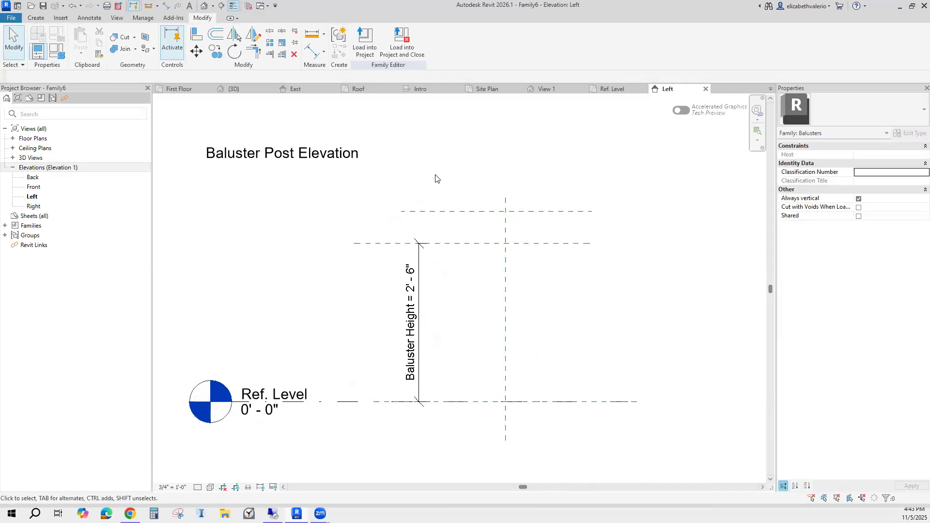
# On the Center (Left/Right) plane, draw a 3" horizontal model line from the vertical reference plane above Ref. Level, plus a 2' line upward from its end
pyautogui.click(37, 19)
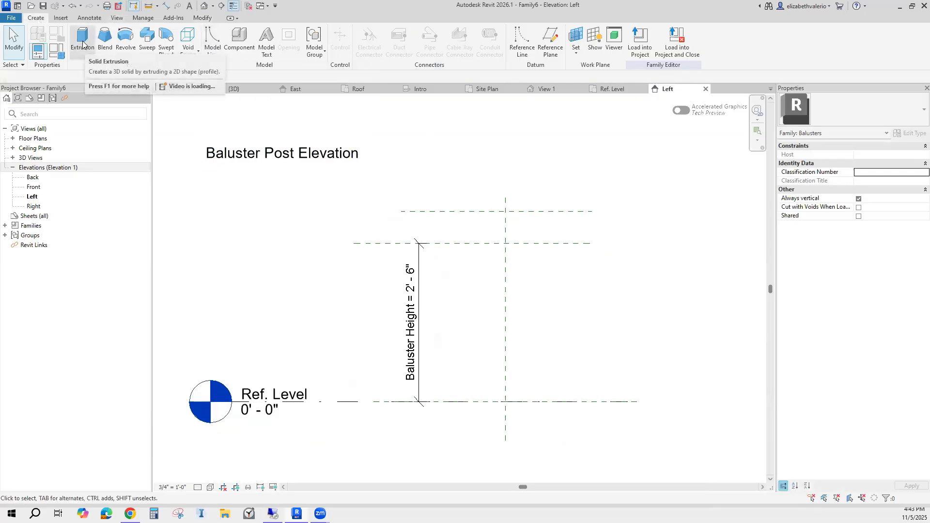
pyautogui.click(214, 44)
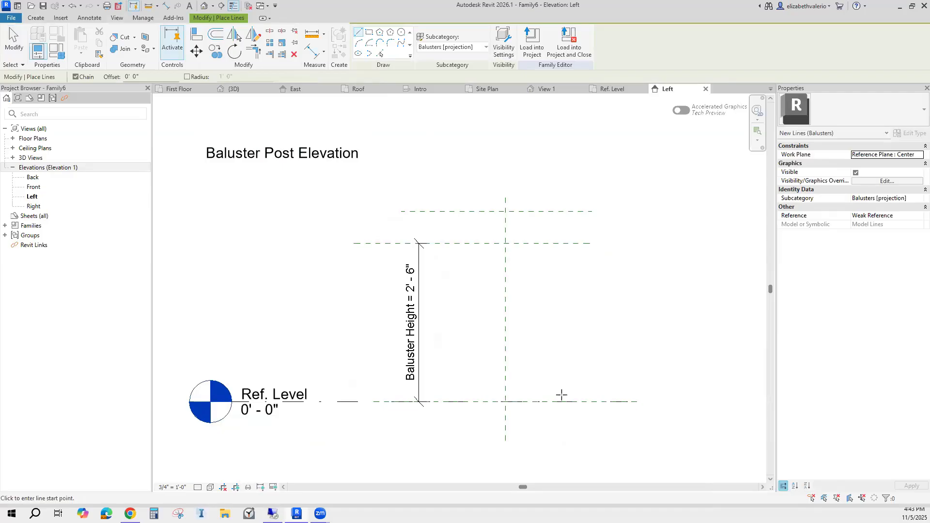
pyautogui.click(505, 387)
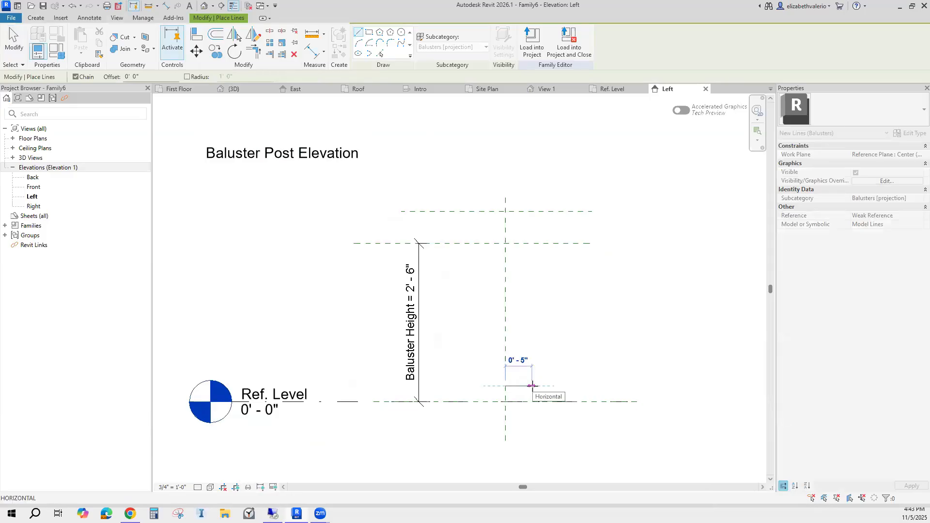
pyautogui.write('3')
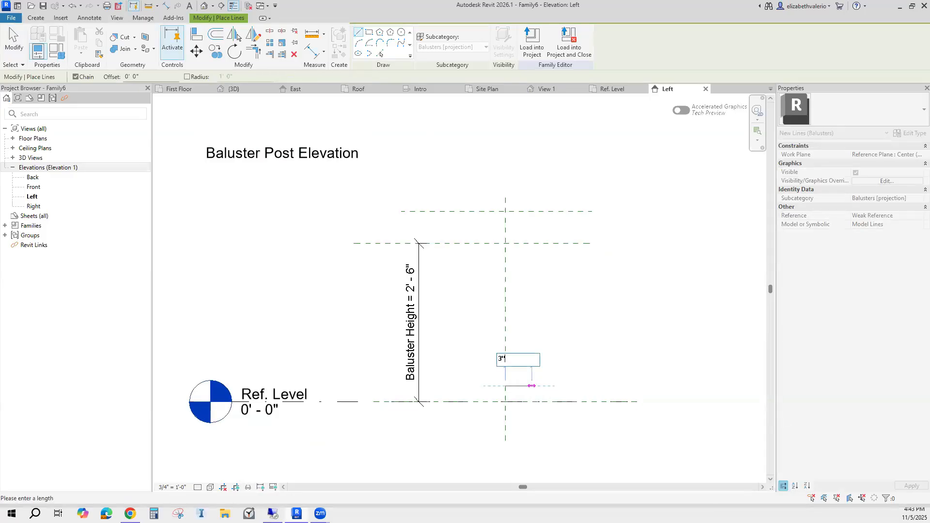
pyautogui.write('"')
pyautogui.press('Return')
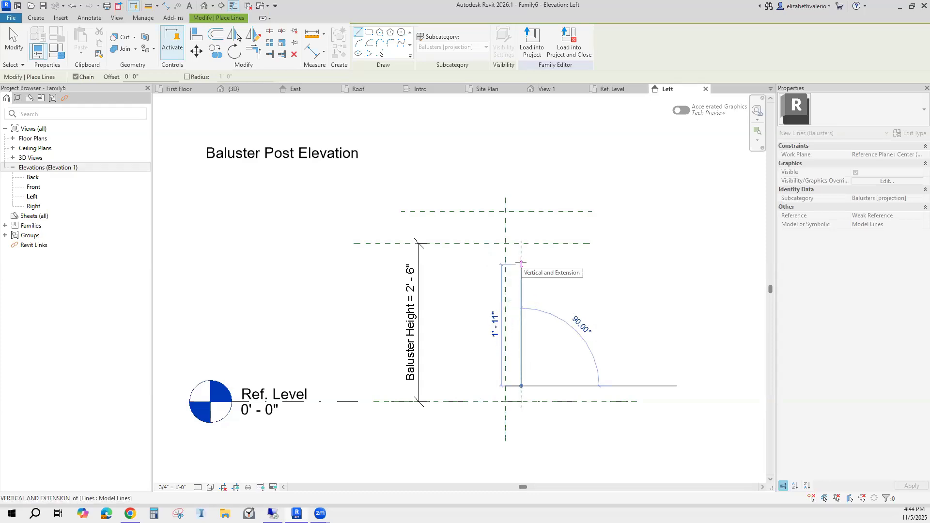
pyautogui.write('1')
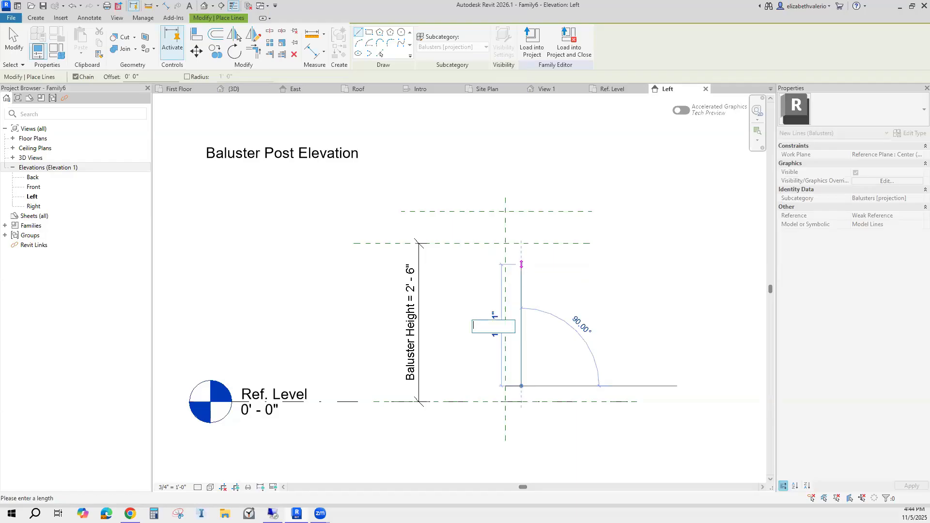
pyautogui.write("'")
pyautogui.press('Return')
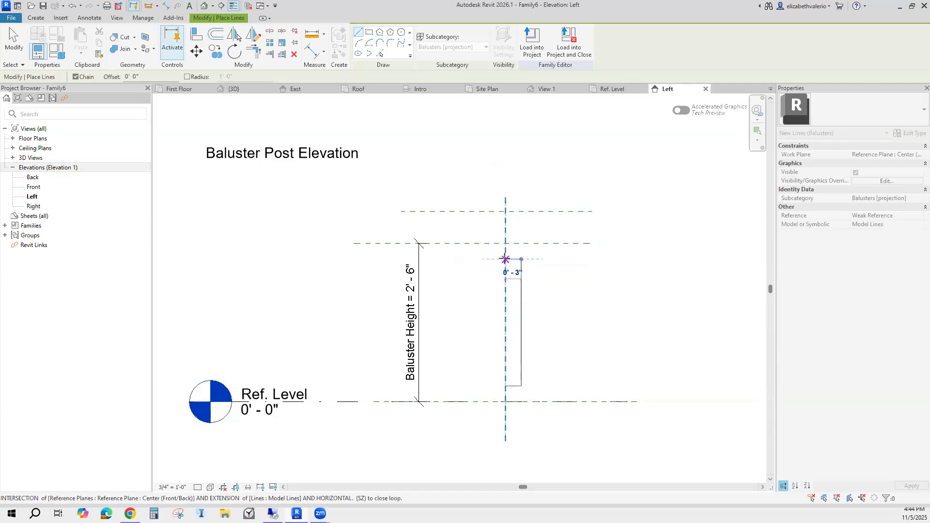
# Complete the closed rectangle of model lines with a matching 3" half on the other side of the vertical reference plane
pyautogui.click(504, 259)
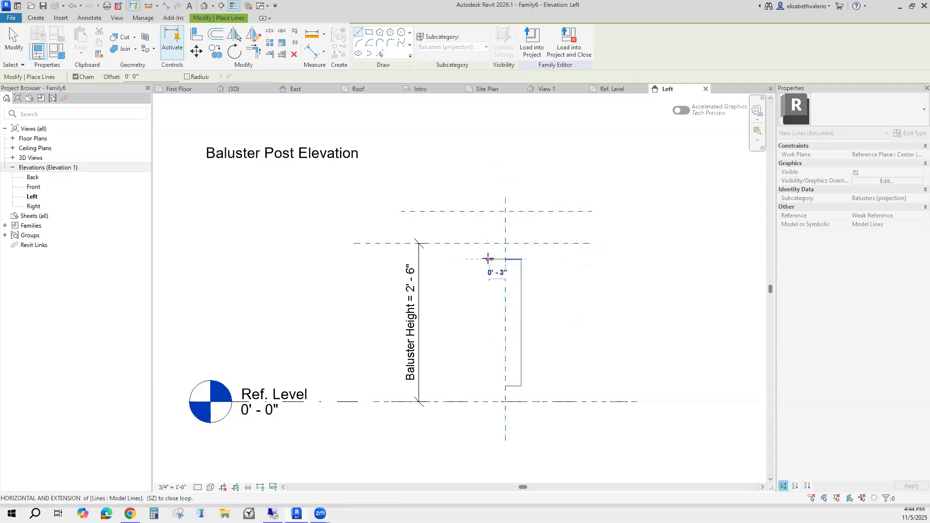
pyautogui.click(488, 259)
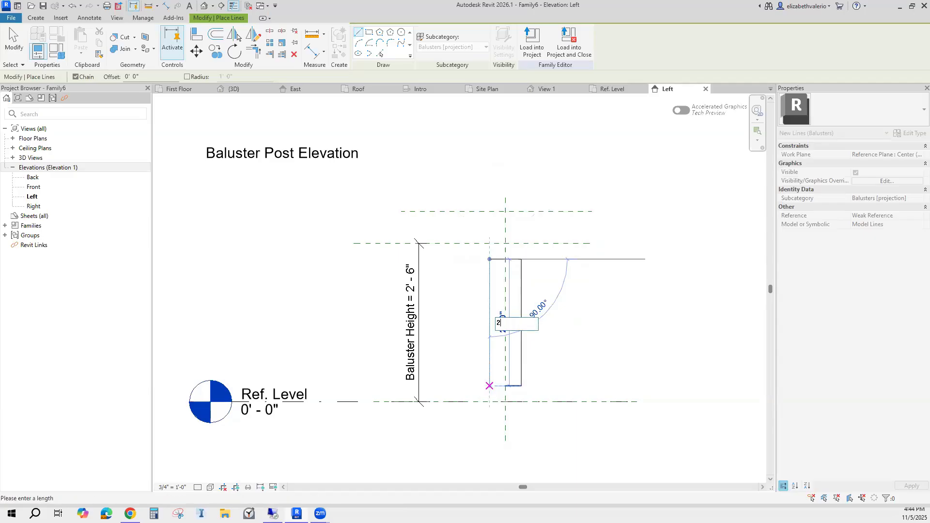
pyautogui.click(489, 386)
pyautogui.click(505, 386)
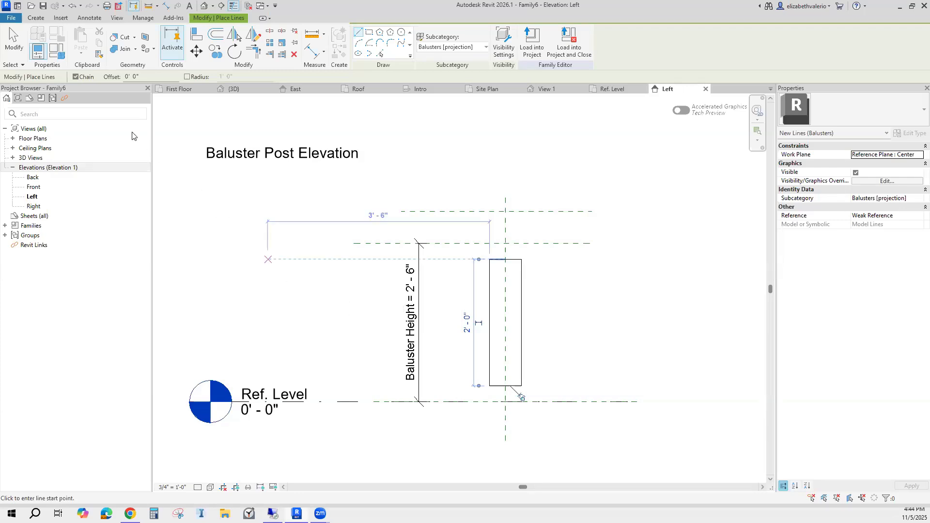
# Align the rectangle's top line to the Top reference plane and its bottom line to the Ref. Level plane, locking the bottom alignment
pyautogui.click(195, 38)
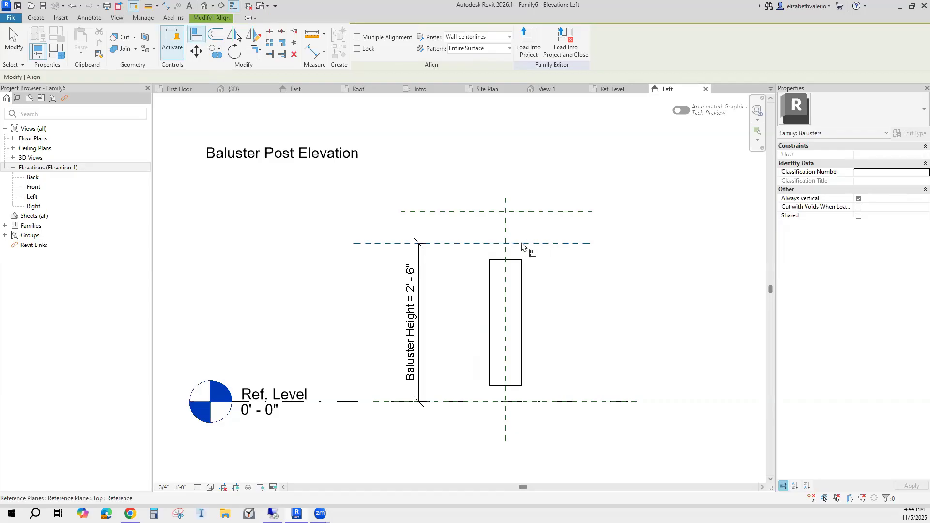
pyautogui.click(556, 243)
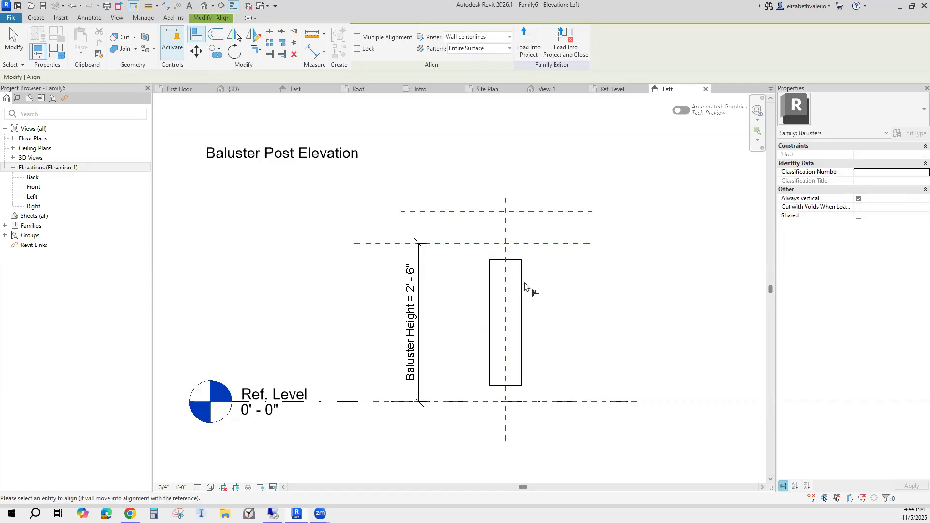
pyautogui.click(514, 261)
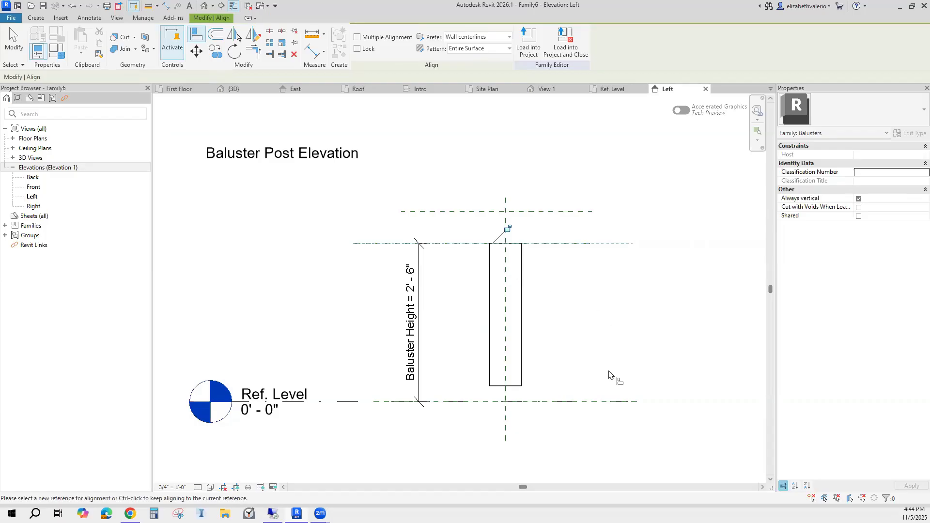
pyautogui.click(487, 403)
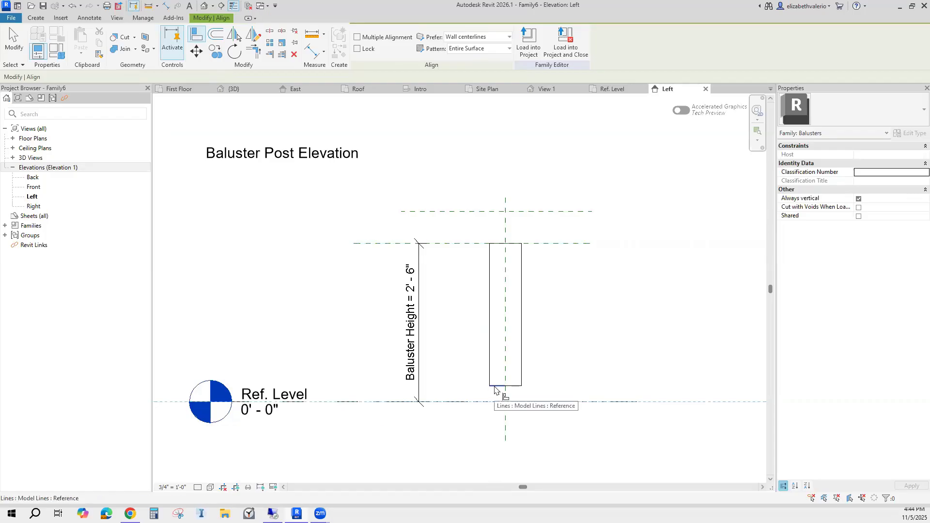
pyautogui.click(491, 388)
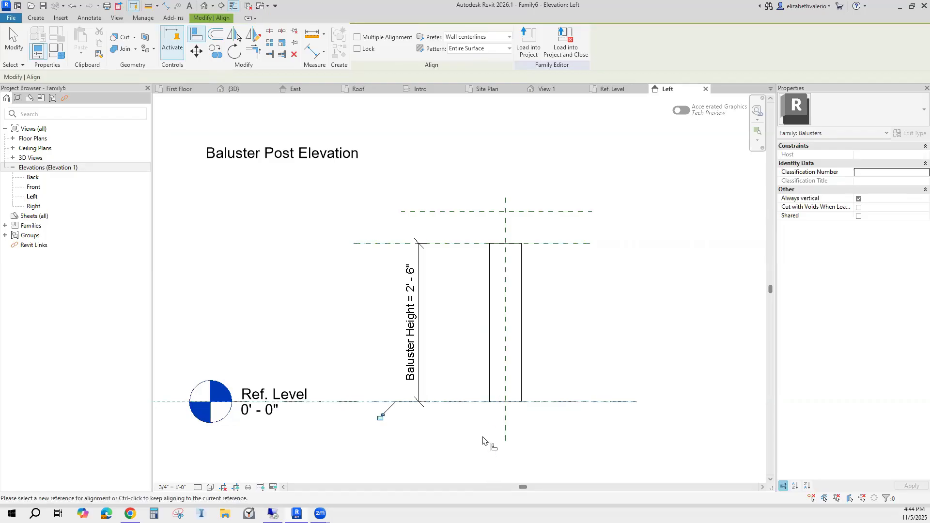
pyautogui.click(380, 418)
pyautogui.press('Escape')
pyautogui.press('Escape')
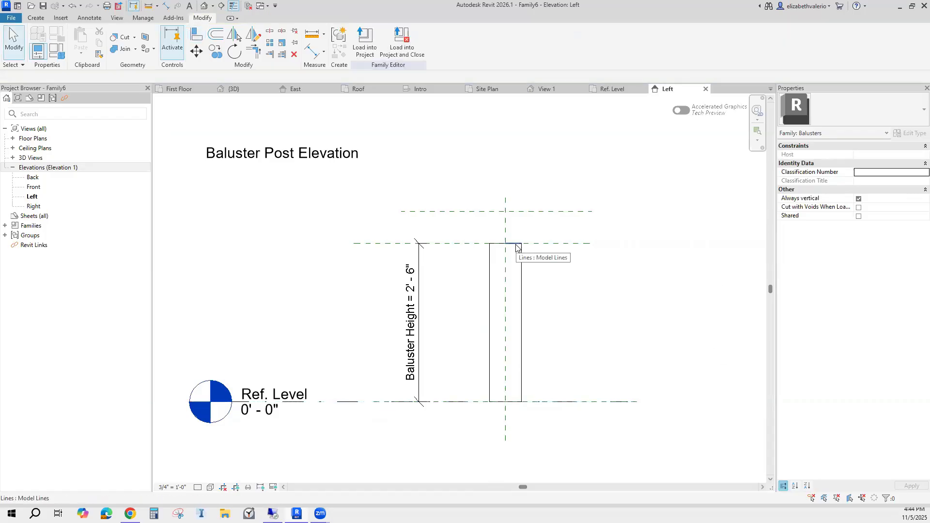
# Move the rectangle's top line down off the Top reference plane to test whether it is constrained
pyautogui.click(516, 245)
pyautogui.moveTo(513, 251); pyautogui.dragTo(515, 267)
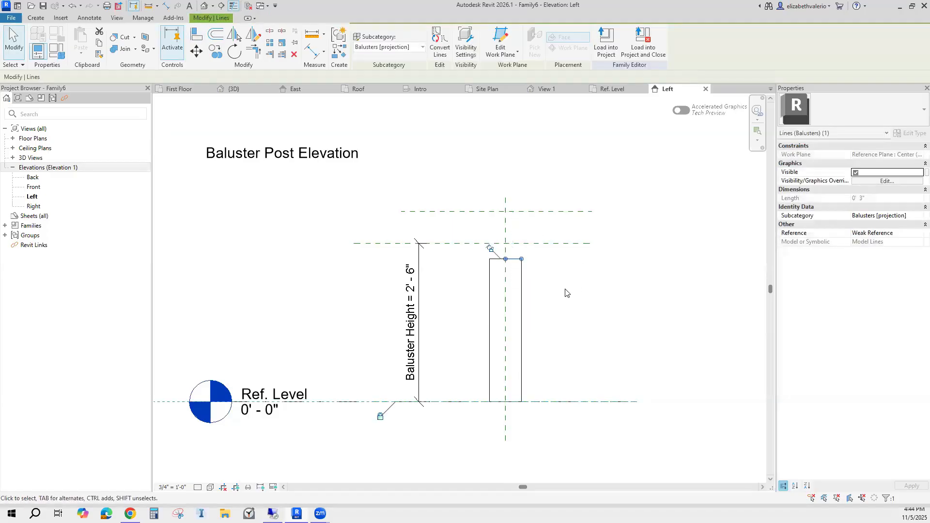
pyautogui.click(565, 290)
# Align the rectangle's top line to the Top reference plane and lock the alignment
pyautogui.click(197, 33)
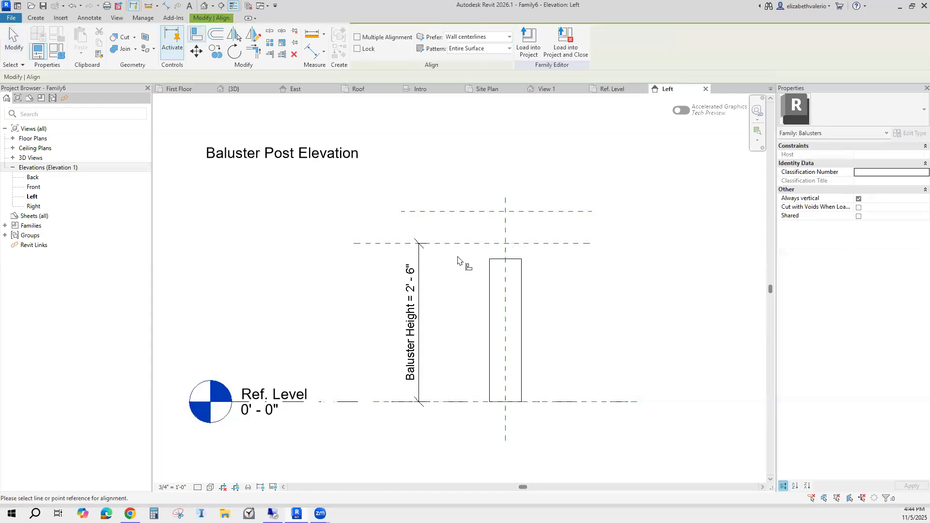
pyautogui.click(474, 244)
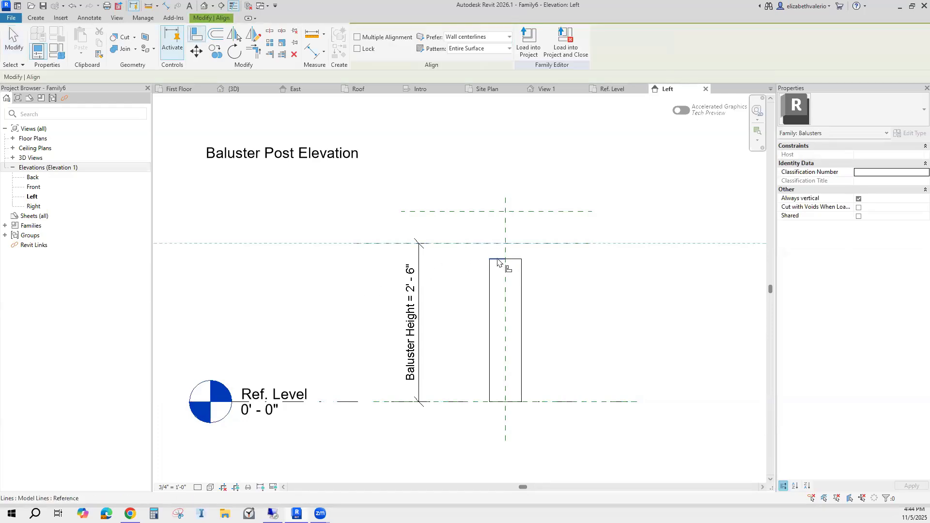
pyautogui.click(497, 260)
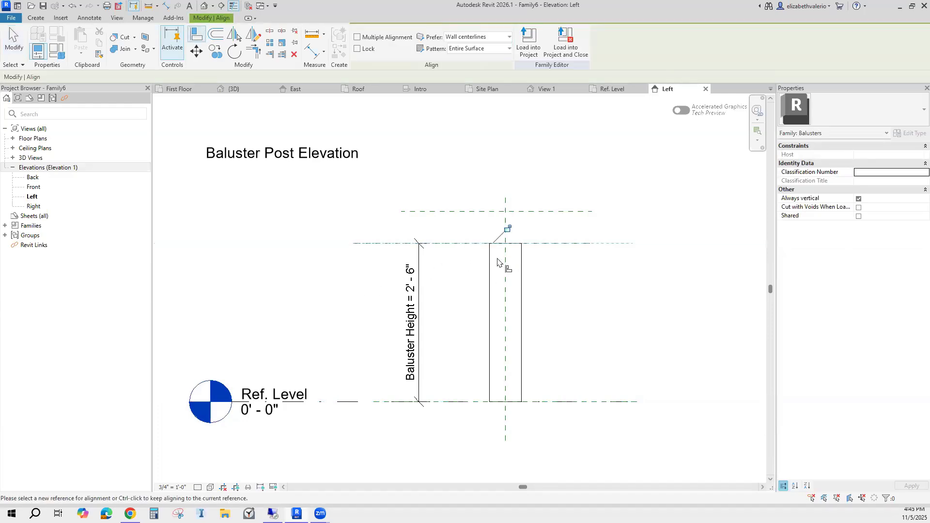
pyautogui.click(509, 228)
pyautogui.press('Escape')
# Check the alignment locks on the Top reference plane and on the reference plane at Ref. Level
pyautogui.click(548, 244)
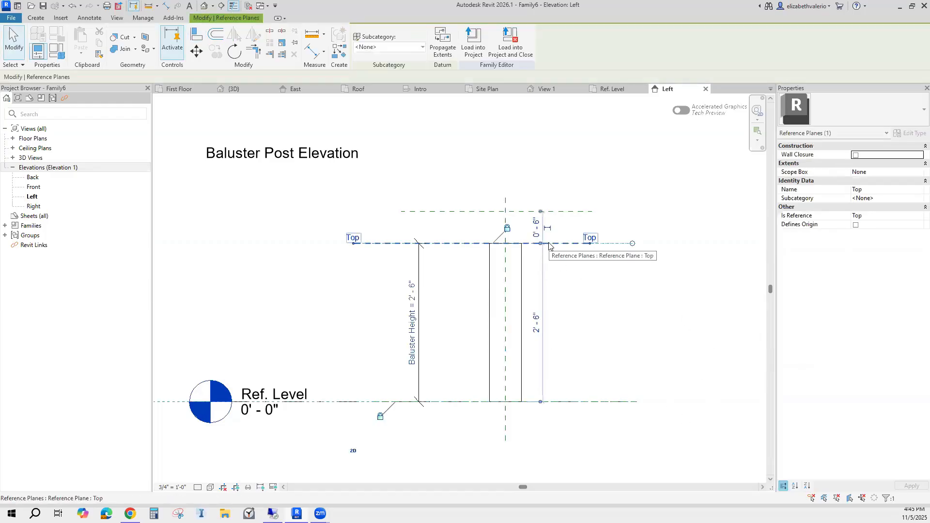
pyautogui.click(603, 444)
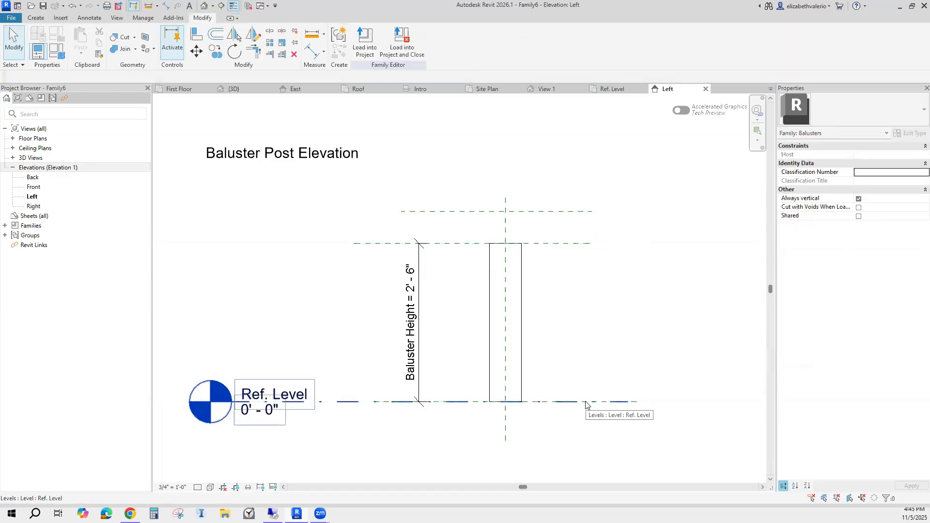
pyautogui.click(586, 403)
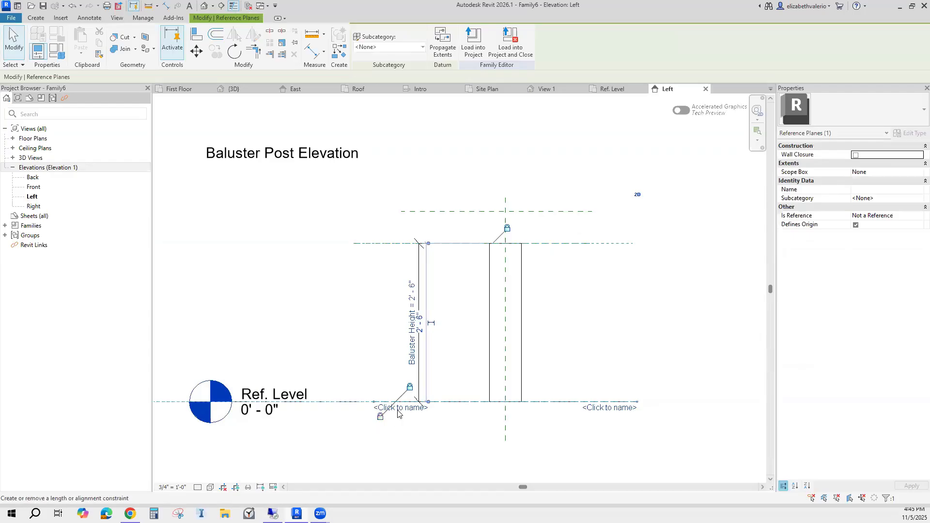
pyautogui.click(587, 341)
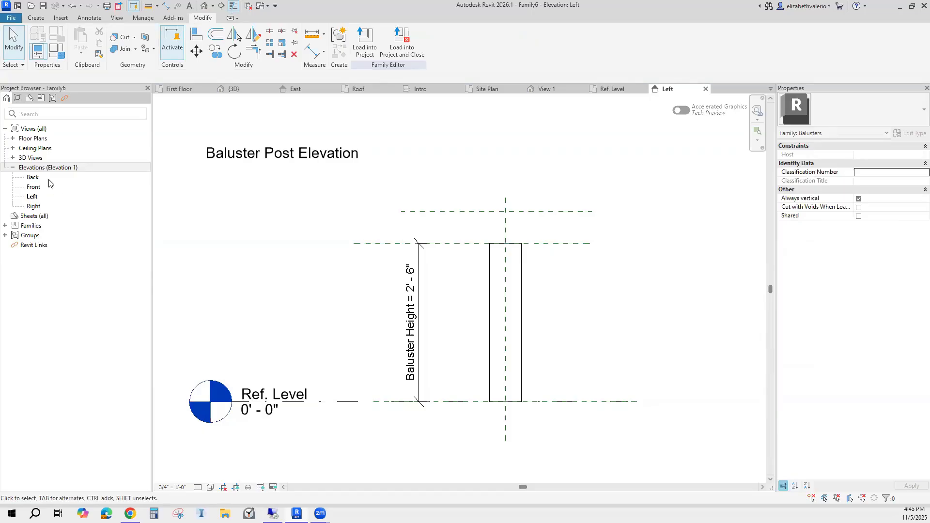
# Open the 3D view View 1 of the baluster family and bring the whole rectangle outline into view
pyautogui.doubleClick(34, 162)
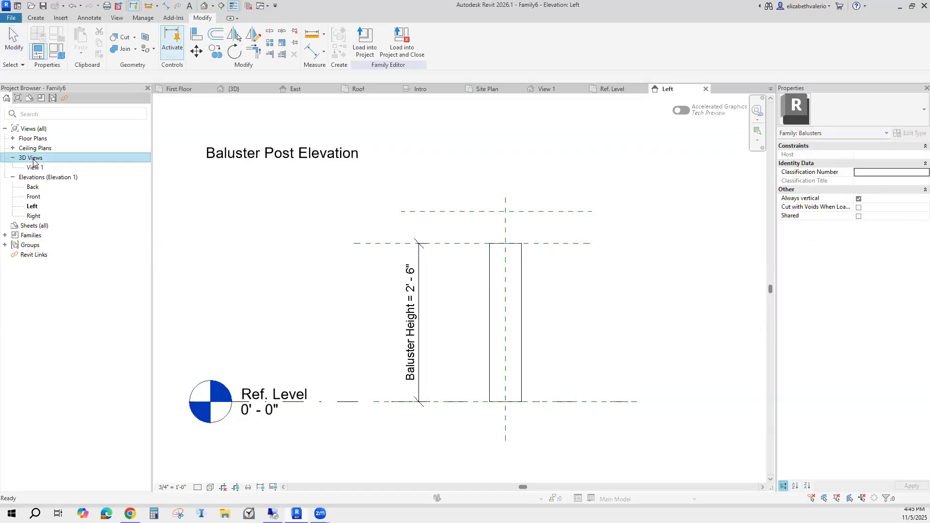
pyautogui.doubleClick(34, 168)
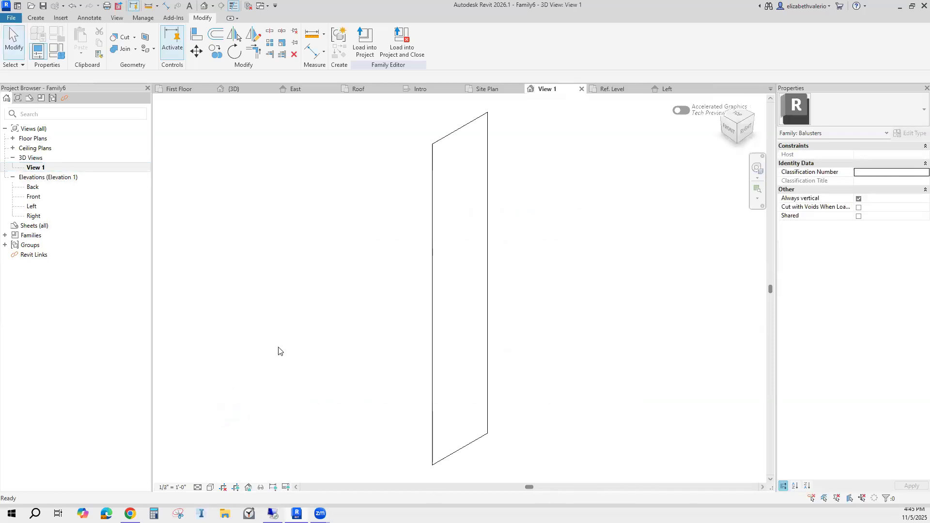
pyautogui.scroll(2, 568, 378)
pyautogui.moveTo(592, 367); pyautogui.dragTo(542, 342, button='middle')
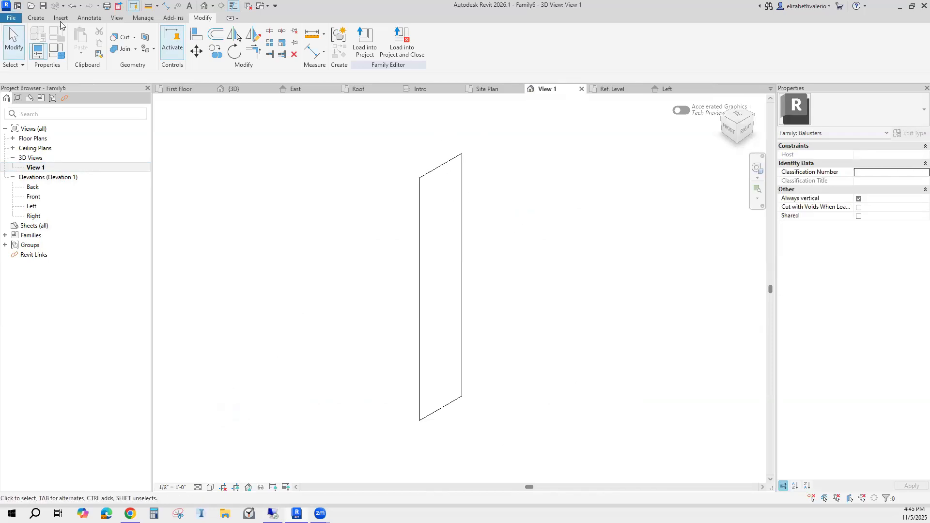
# Display the work plane in the 3D view and set it to Reference Plane : Center (Left/Right)
pyautogui.click(38, 20)
pyautogui.click(595, 42)
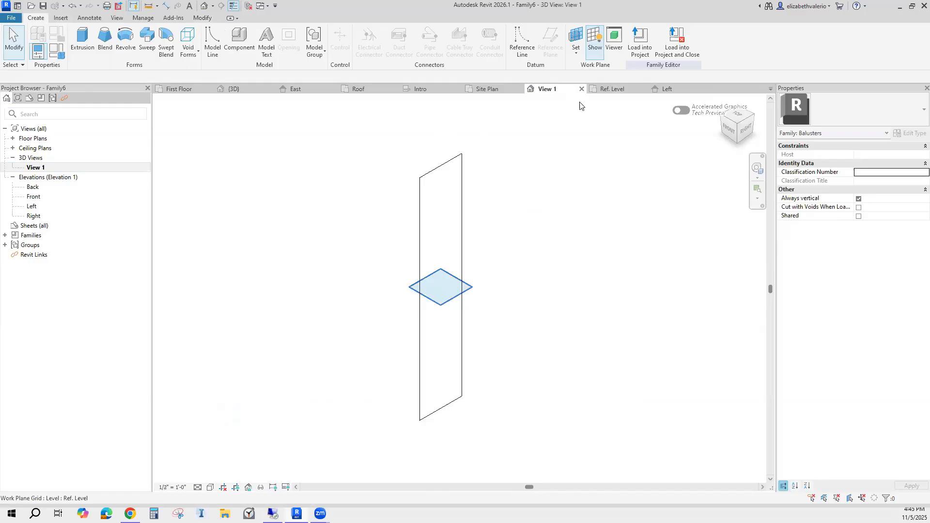
pyautogui.click(576, 55)
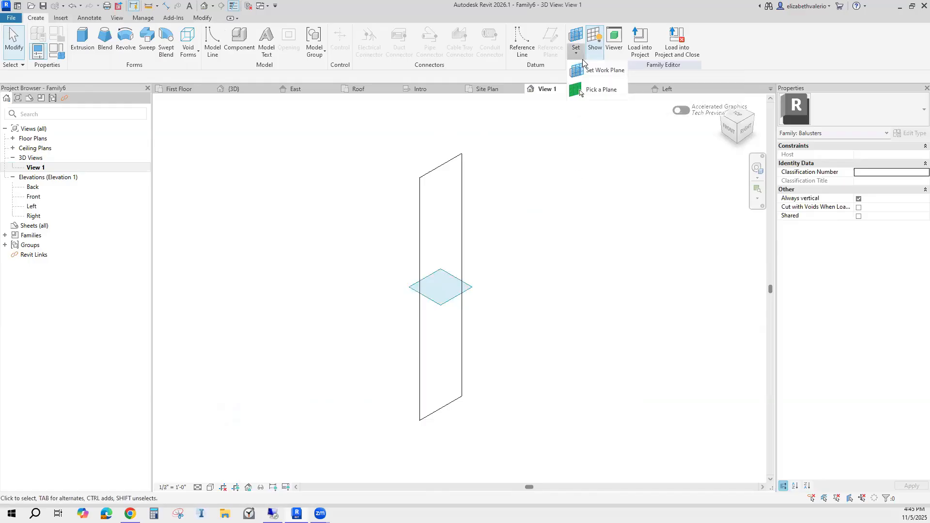
pyautogui.click(606, 71)
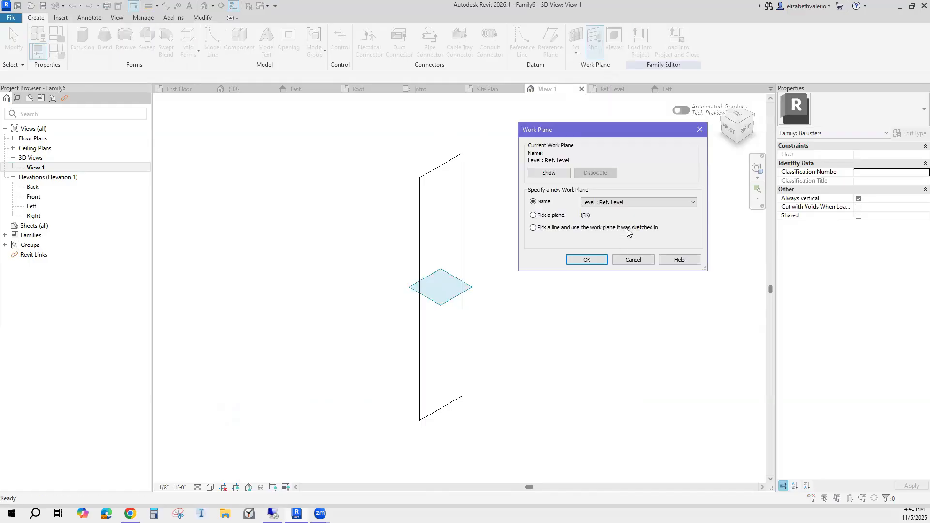
pyautogui.click(645, 203)
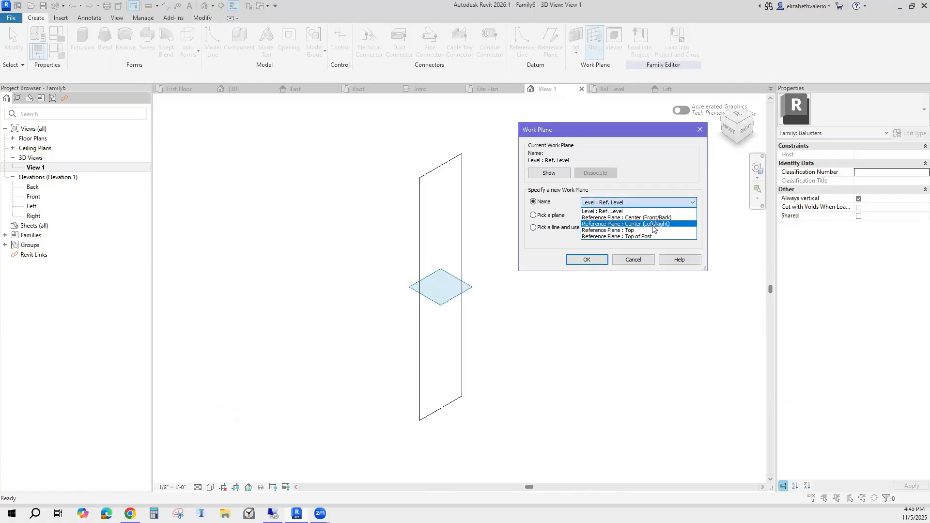
pyautogui.click(652, 225)
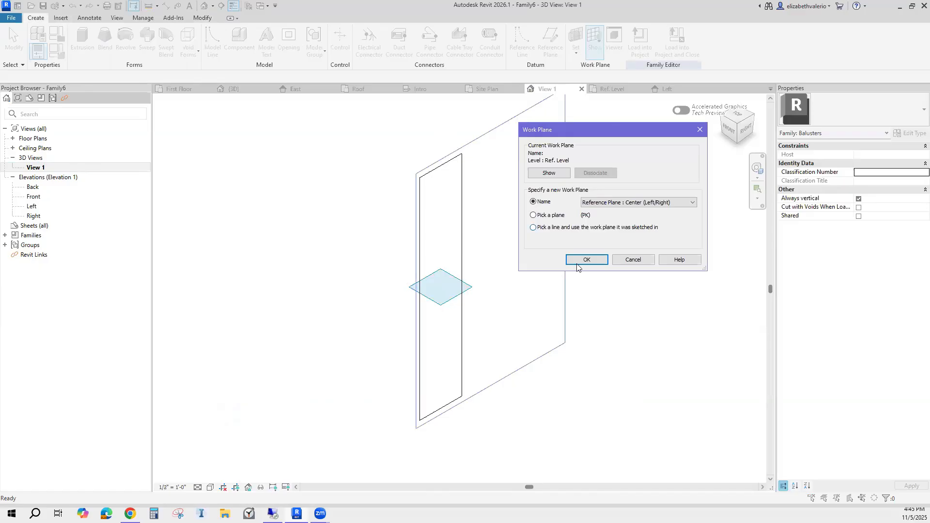
pyautogui.press('Return')
# Start an extrusion on the Center (Left/Right) work plane and pick the rectangle's four existing lines as its sketch profile
pyautogui.keyDown('shift'); pyautogui.moveTo(599, 399); pyautogui.dragTo(420, 335, button='middle'); pyautogui.keyUp('shift')
pyautogui.click(560, 363)
pyautogui.keyDown('shift'); pyautogui.moveTo(563, 369); pyautogui.dragTo(519, 410, button='middle'); pyautogui.keyUp('shift')
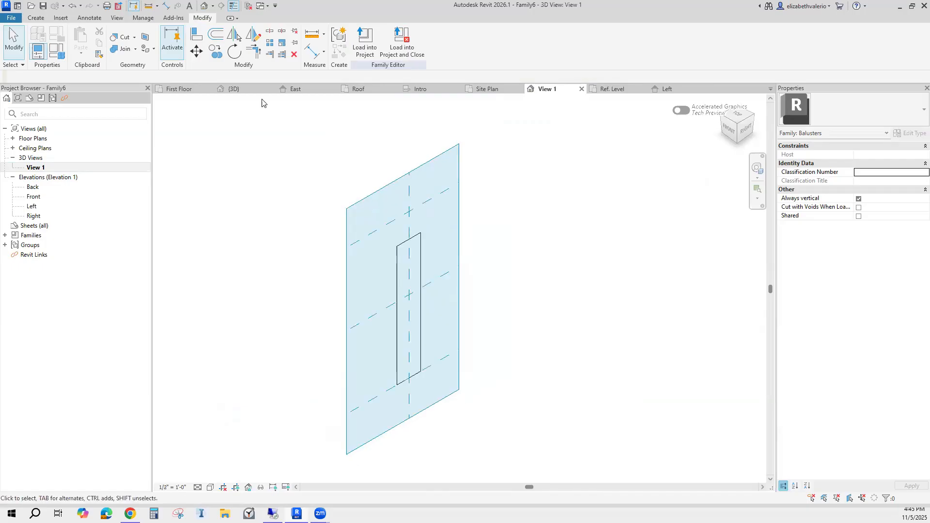
pyautogui.click(36, 18)
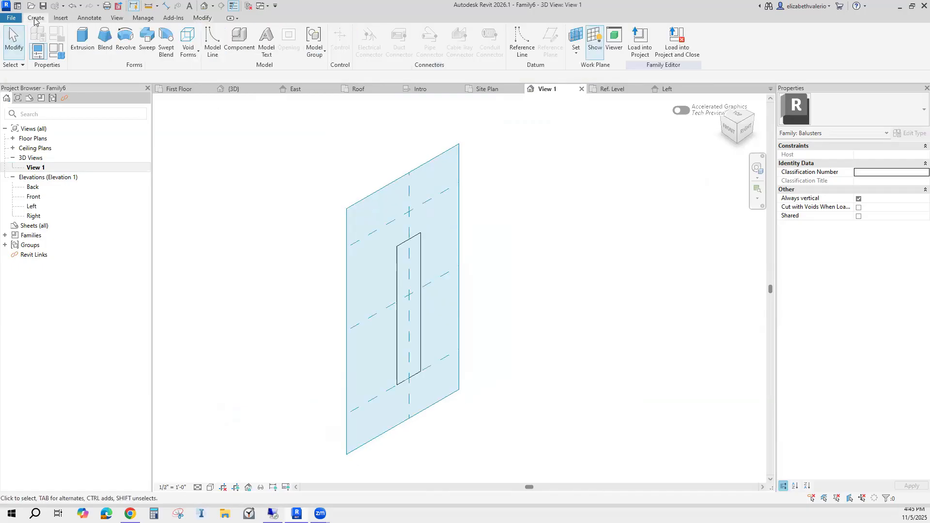
pyautogui.click(82, 40)
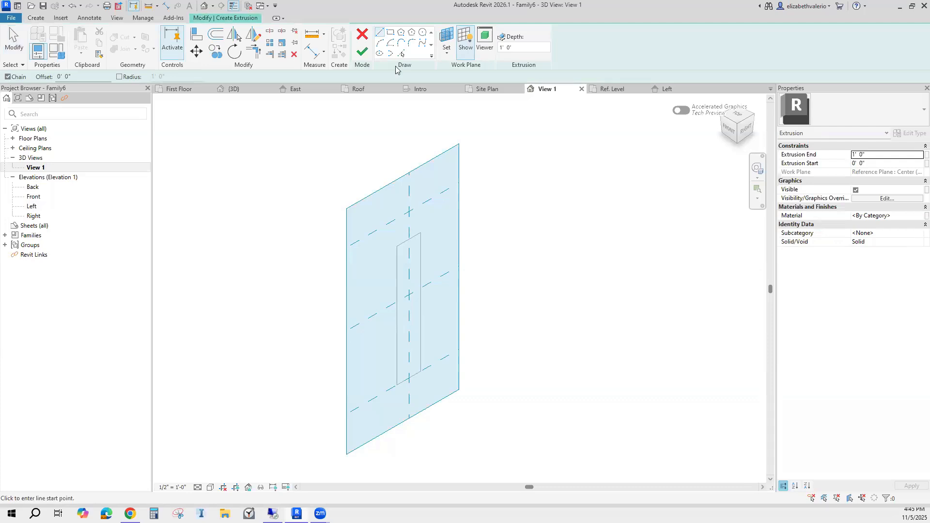
pyautogui.click(401, 53)
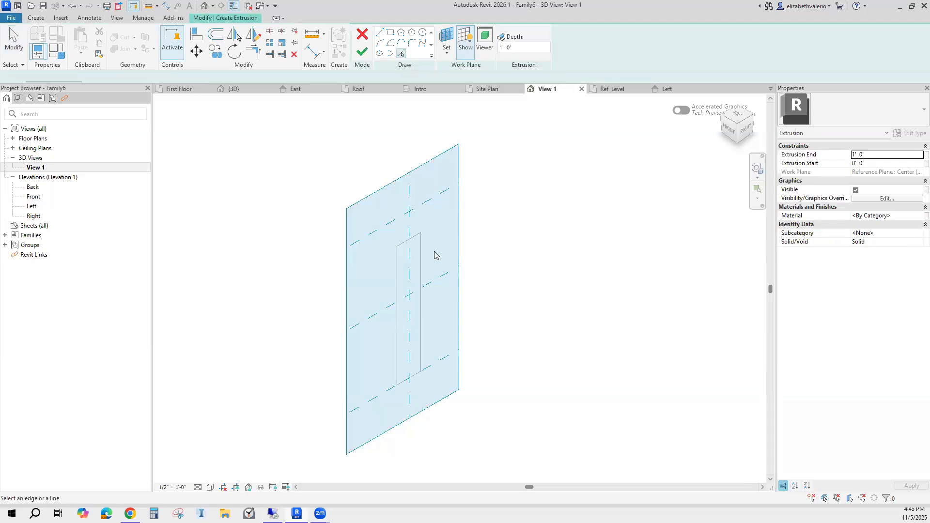
pyautogui.click(402, 246)
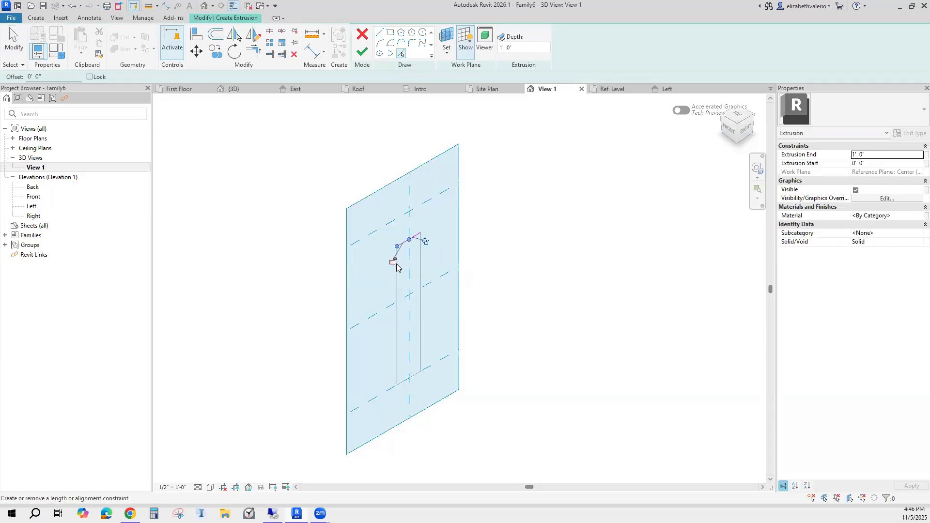
pyautogui.click(397, 265)
pyautogui.click(414, 383)
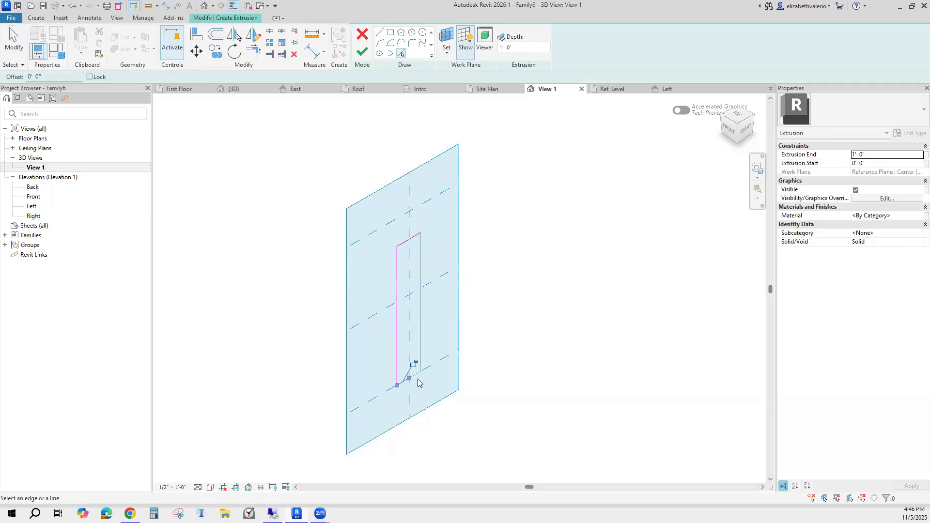
pyautogui.click(421, 338)
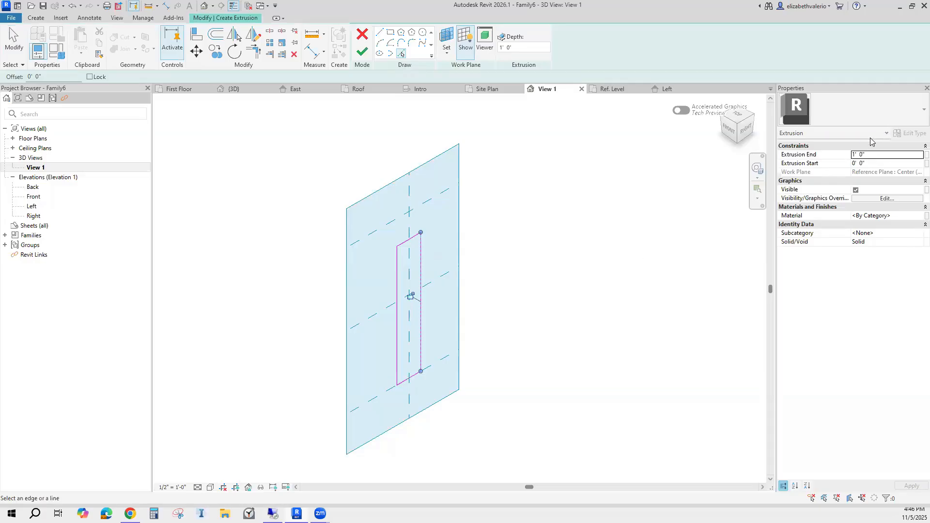
# Set the extrusion start to -1" and the extrusion end to 1", and finish the extrusion
pyautogui.click(870, 164)
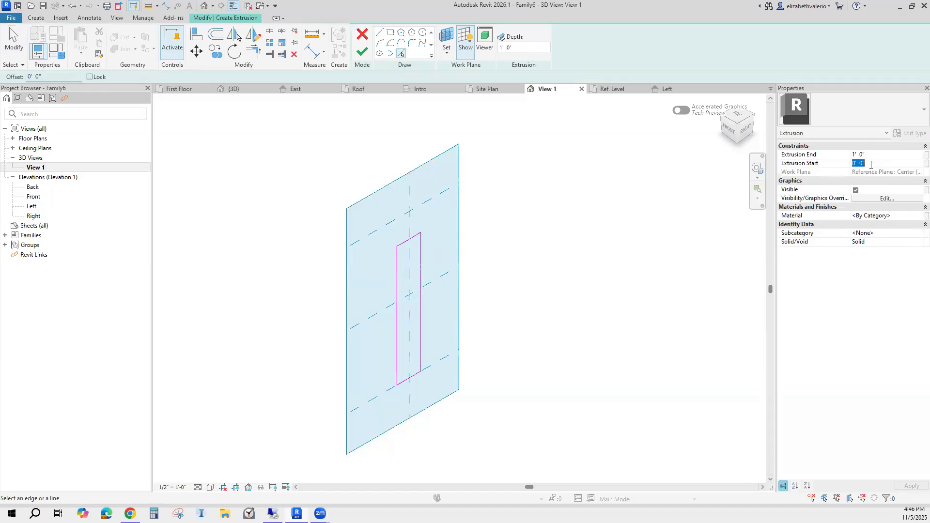
pyautogui.write('-1')
pyautogui.click(882, 153)
pyautogui.write('1')
pyautogui.press('Return')
pyautogui.click(419, 300)
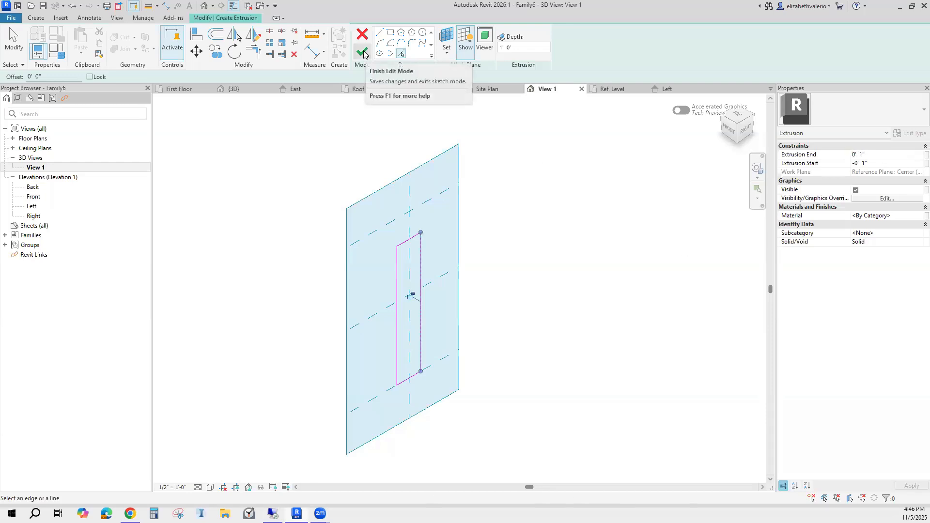
pyautogui.click(363, 52)
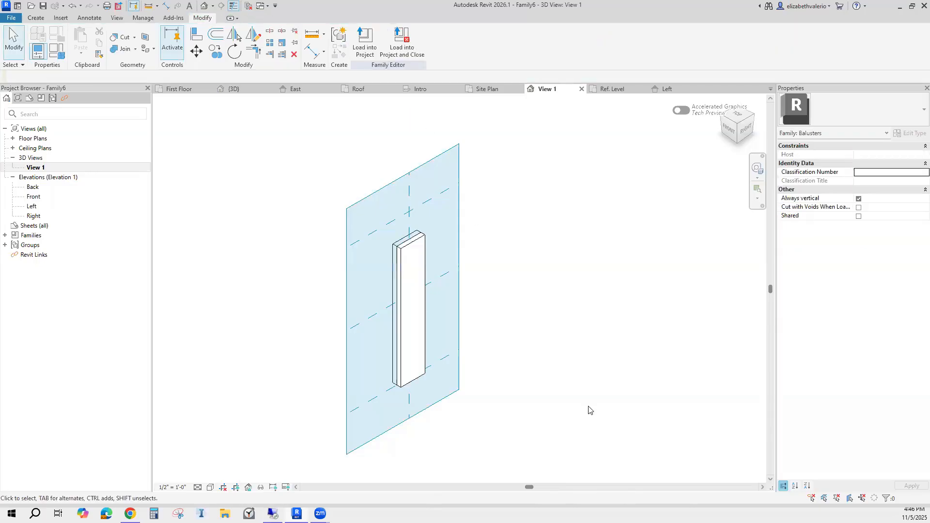
# Save the family to the Desktop as fence baluster.rfa, replacing the existing file
pyautogui.keyDown('shift'); pyautogui.moveTo(595, 414); pyautogui.dragTo(591, 388, button='middle'); pyautogui.keyUp('shift')
pyautogui.click(43, 7)
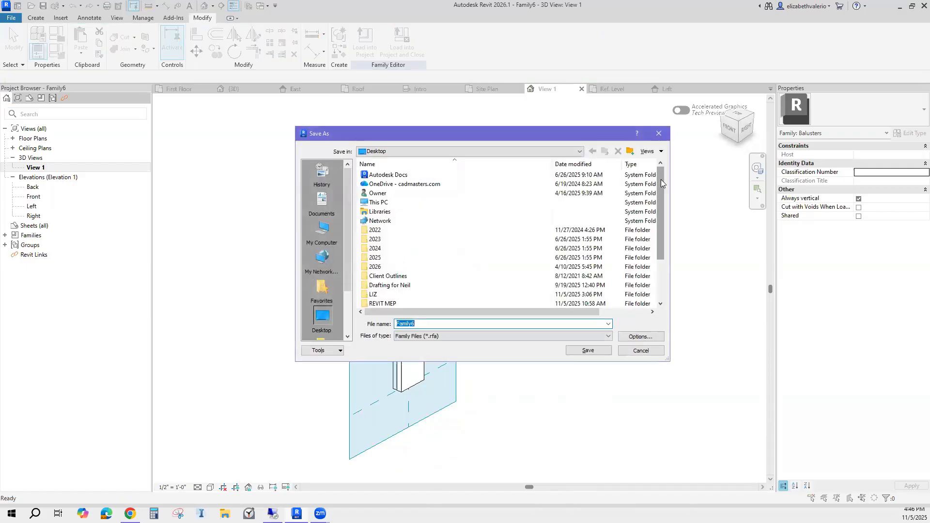
pyautogui.moveTo(661, 183); pyautogui.dragTo(661, 237)
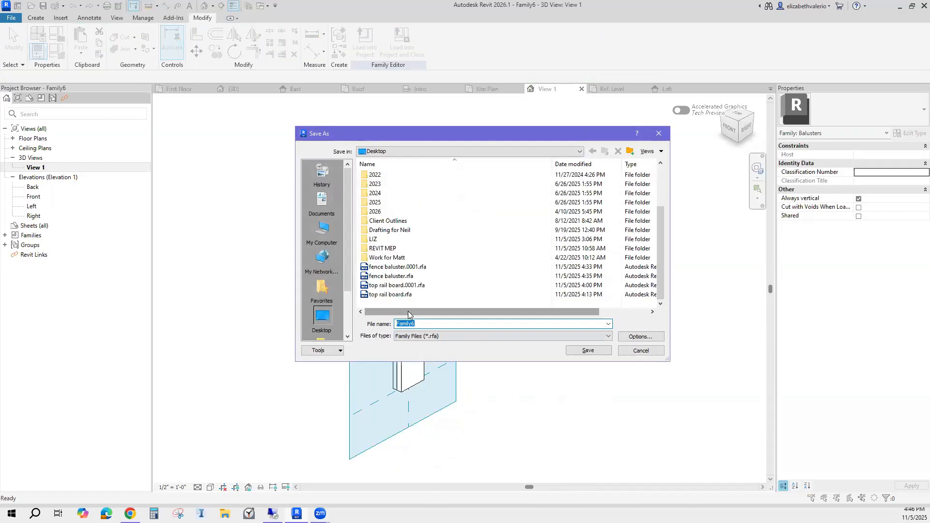
pyautogui.click(377, 277)
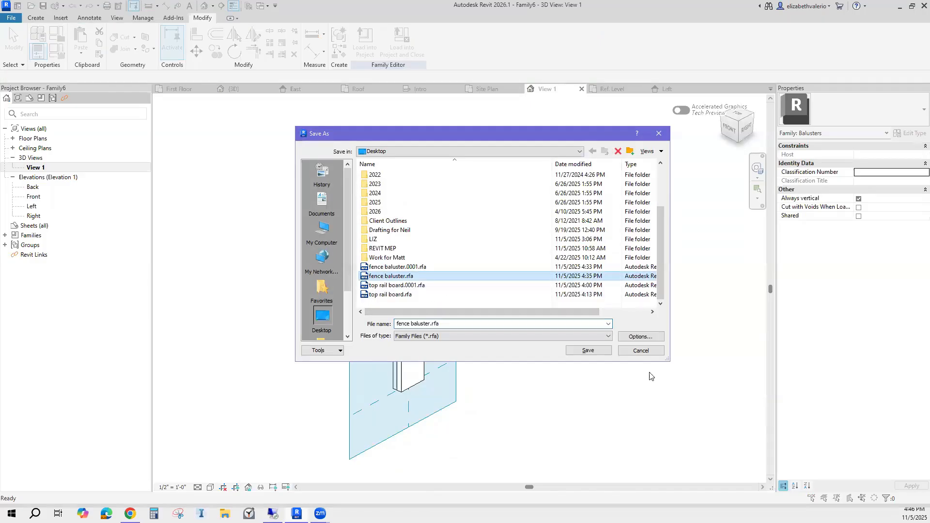
pyautogui.click(599, 351)
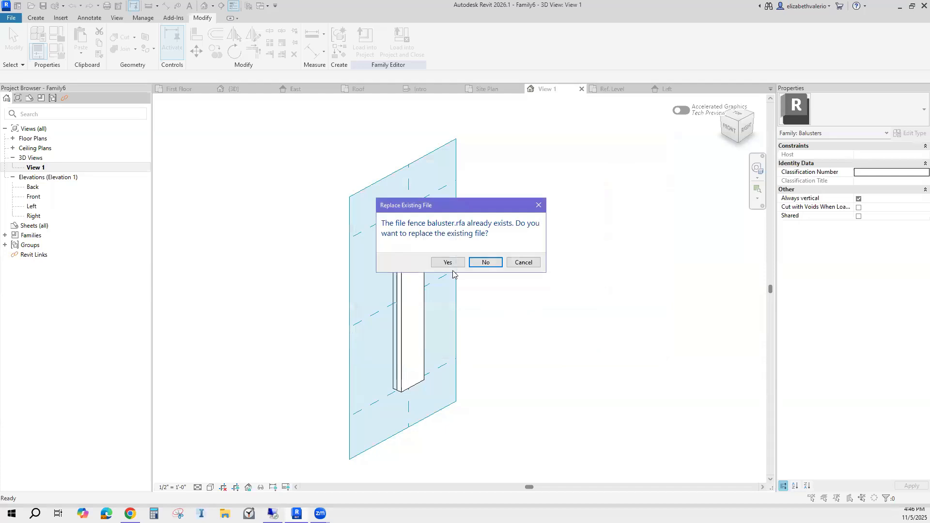
pyautogui.click(455, 264)
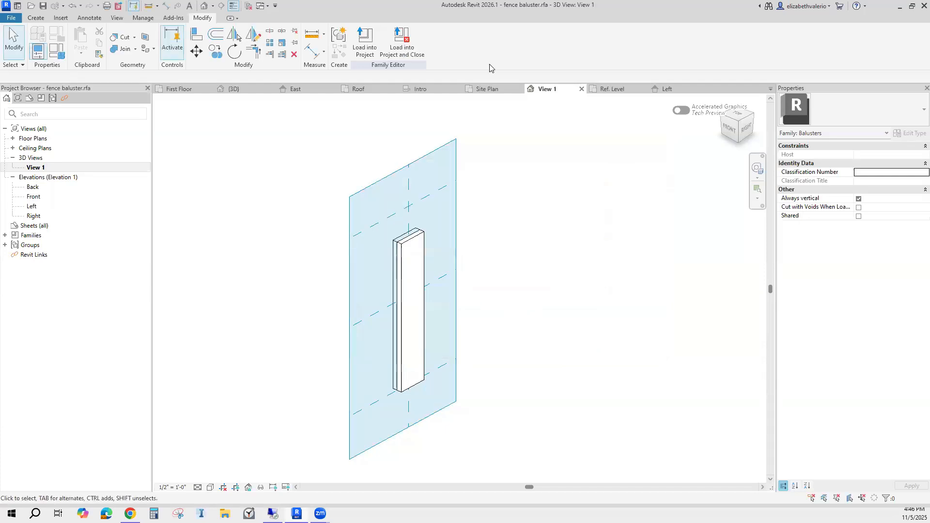
# Load the baluster family into the project and close it, overwriting the existing version and its parameter values, and save the project
pyautogui.click(407, 49)
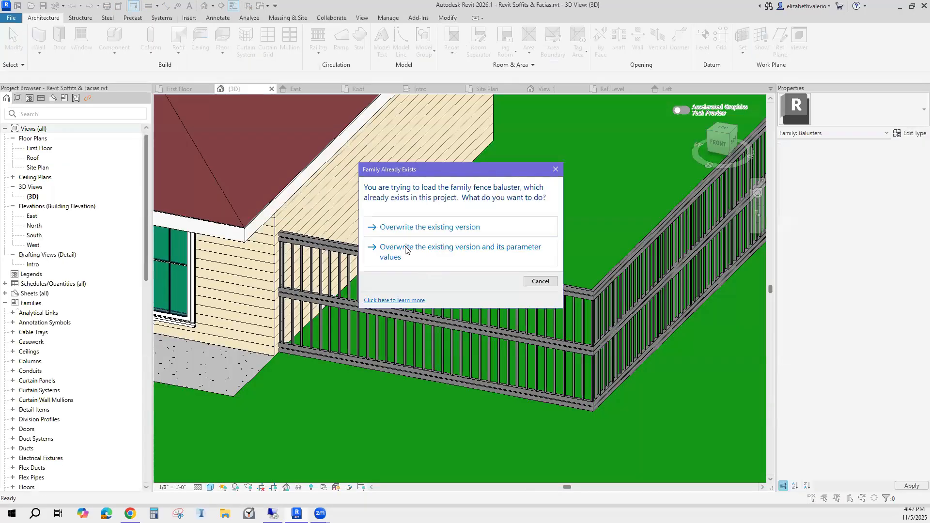
pyautogui.click(405, 249)
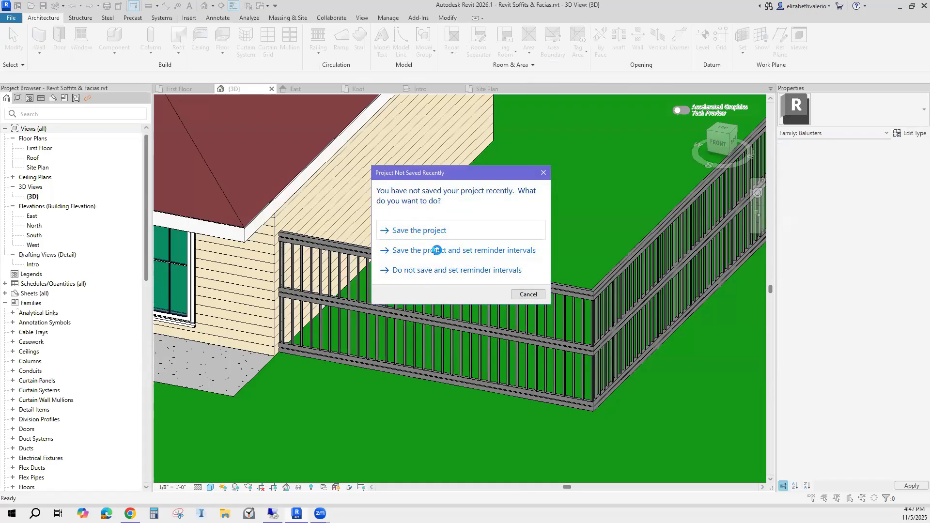
pyautogui.click(440, 250)
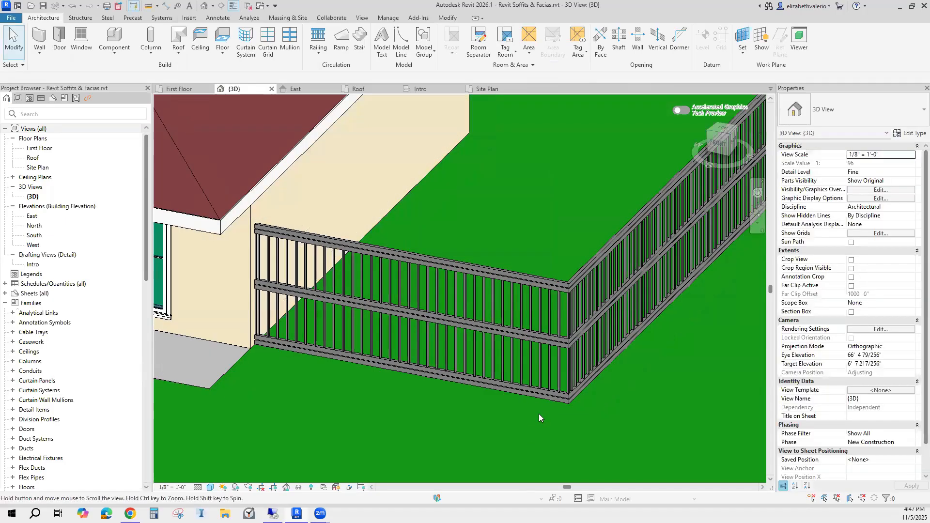
# In the CUSTOM FENCE railing type's baluster placement, set the regular baluster's family to fence baluster : fence baluster
pyautogui.scroll(2, 501, 414)
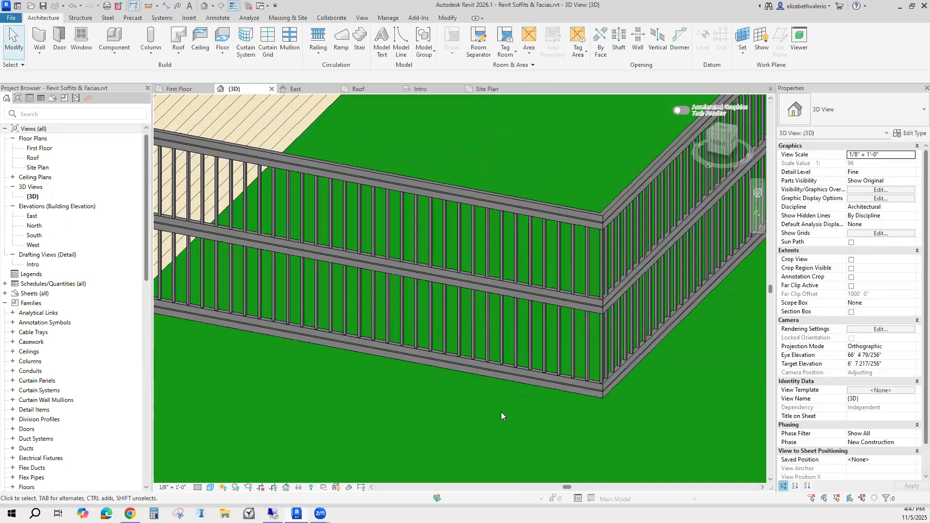
pyautogui.scroll(-1, 456, 418)
pyautogui.moveTo(457, 418); pyautogui.dragTo(482, 409, button='middle')
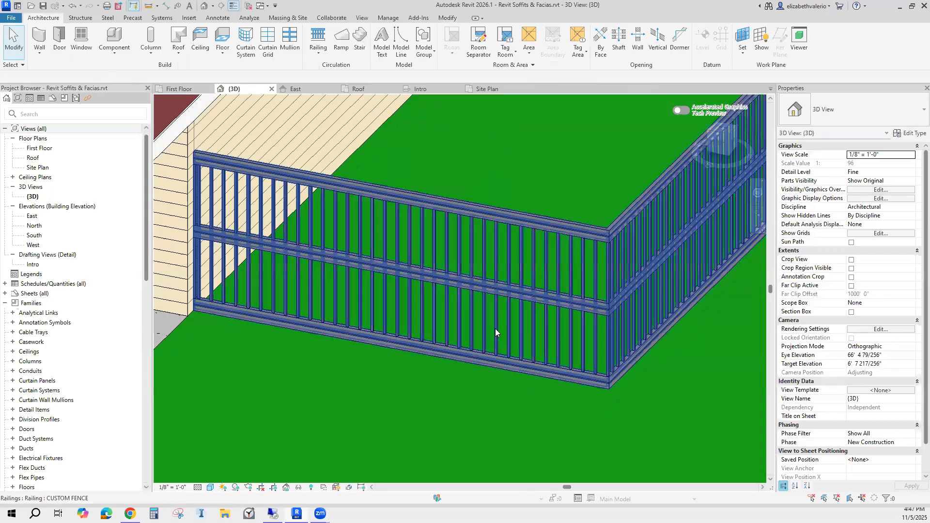
pyautogui.click(495, 329)
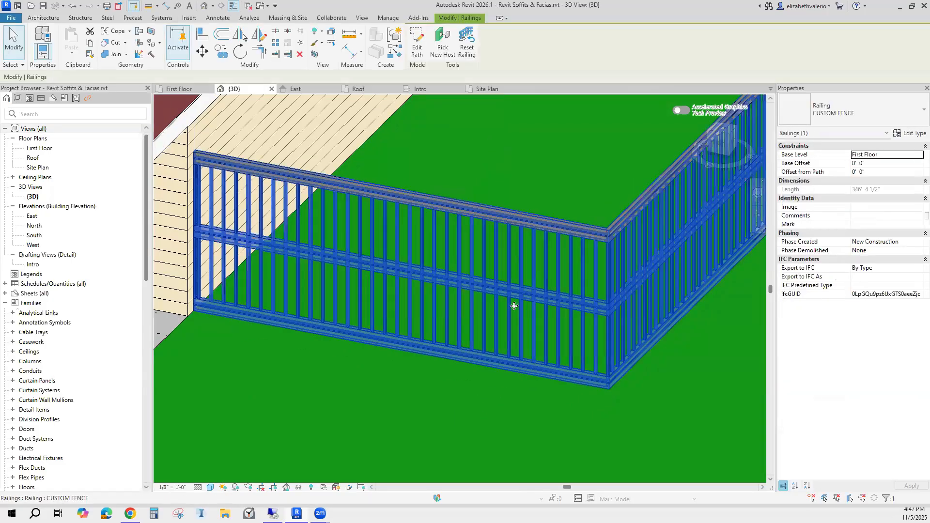
pyautogui.click(913, 133)
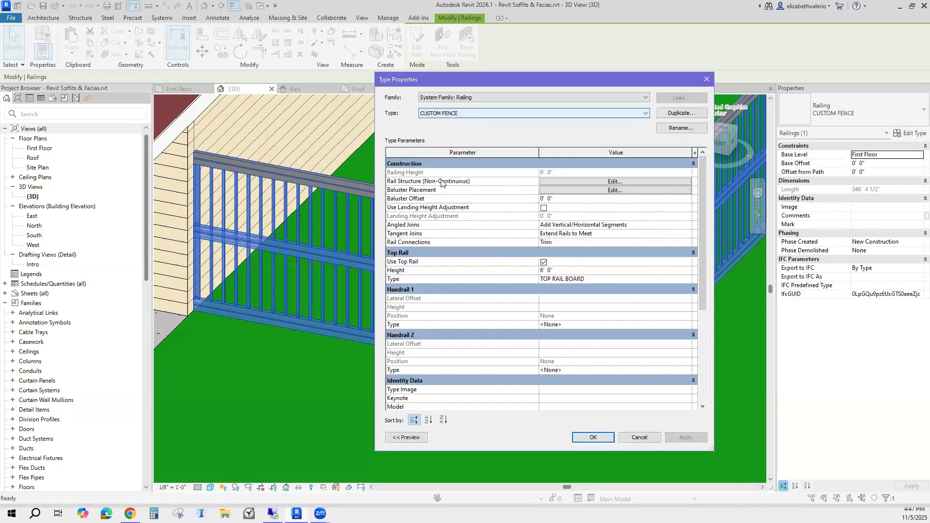
pyautogui.click(606, 192)
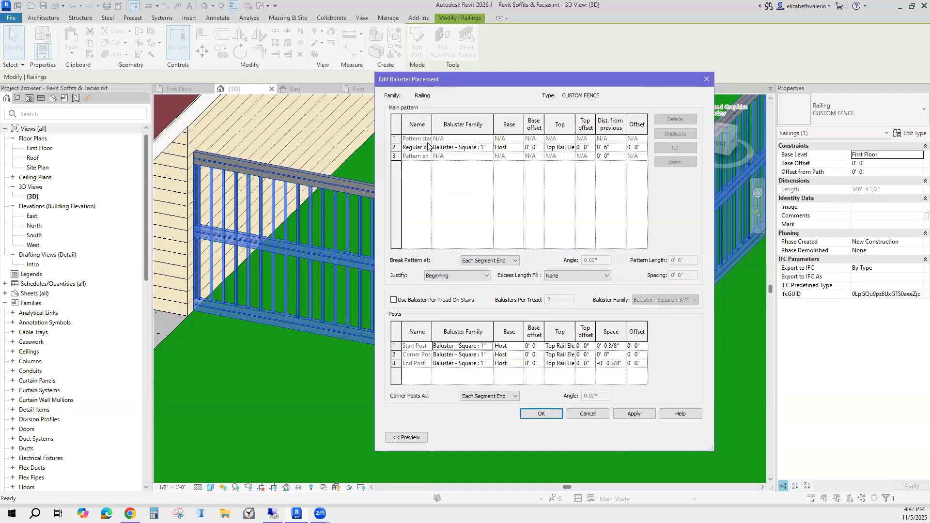
pyautogui.click(490, 150)
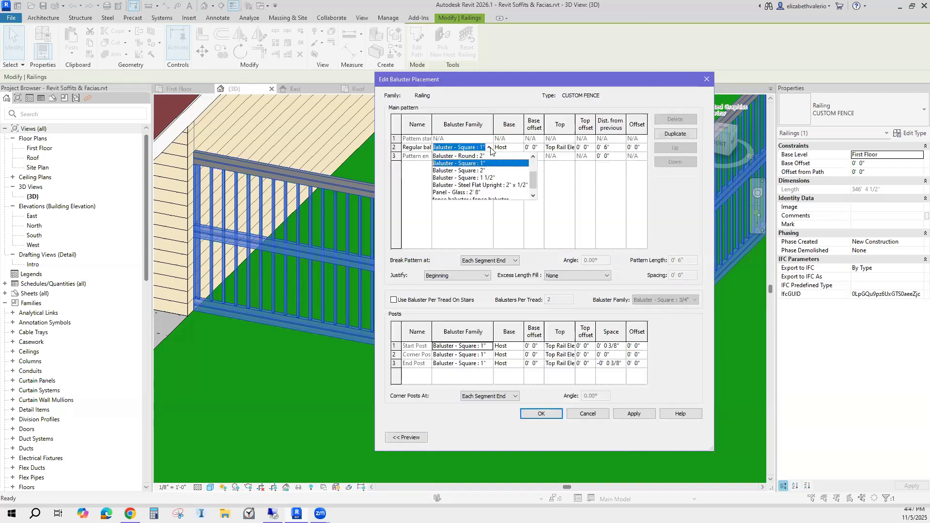
pyautogui.scroll(-2, 534, 177)
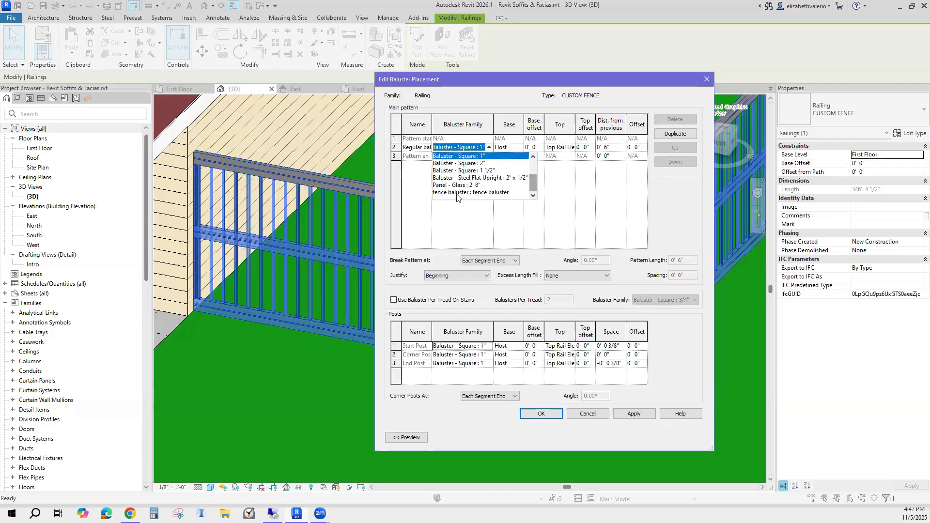
pyautogui.click(457, 196)
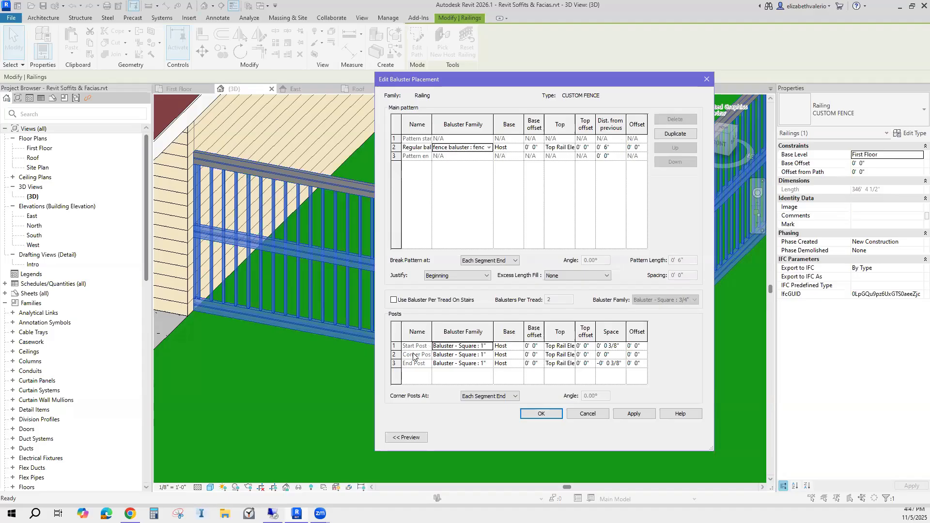
# Set the baluster family of the start, corner and end posts to Baluster - Square : 2"
pyautogui.click(491, 346)
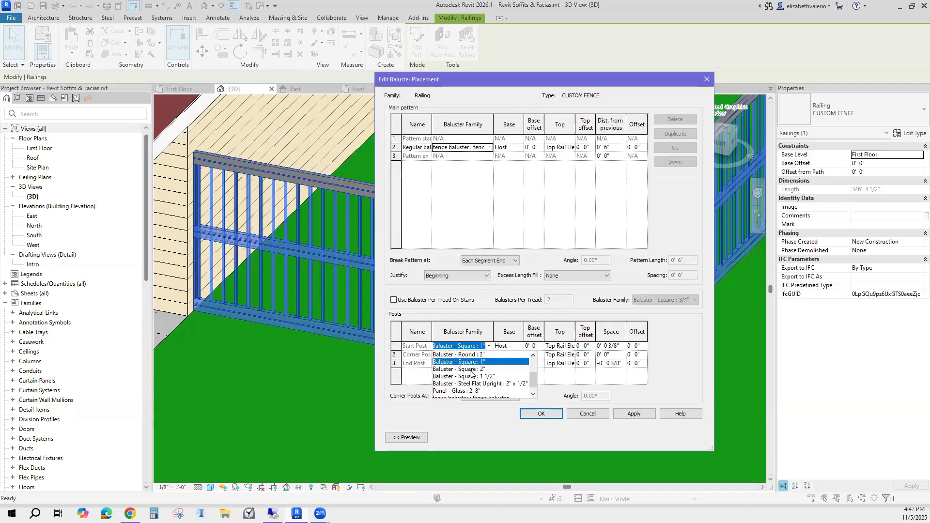
pyautogui.click(469, 369)
pyautogui.click(483, 355)
pyautogui.click(489, 355)
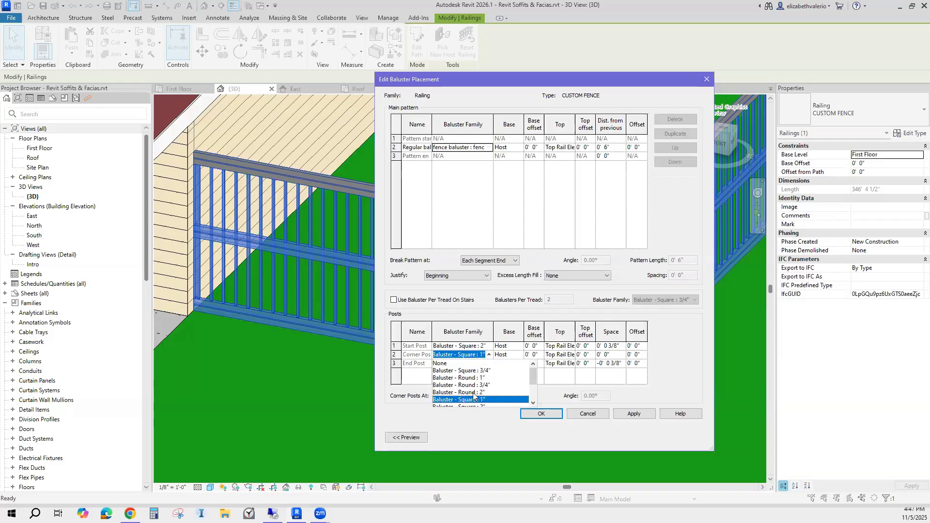
pyautogui.scroll(-1, 473, 390)
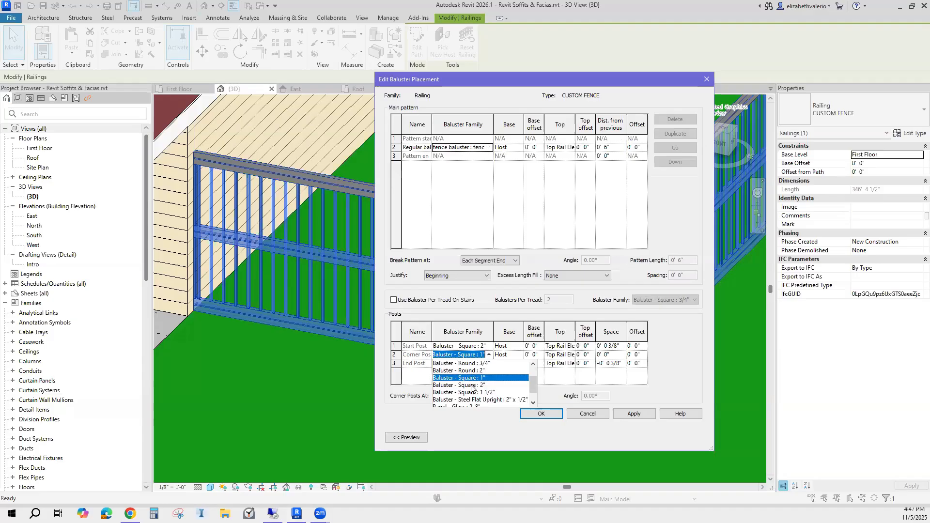
pyautogui.click(471, 385)
pyautogui.click(494, 363)
pyautogui.click(489, 363)
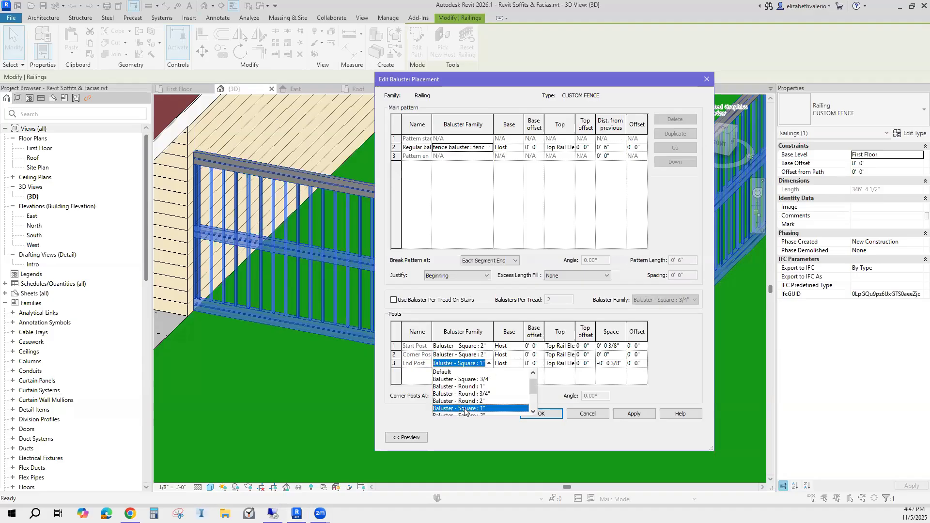
pyautogui.scroll(-1, 467, 407)
pyautogui.click(472, 393)
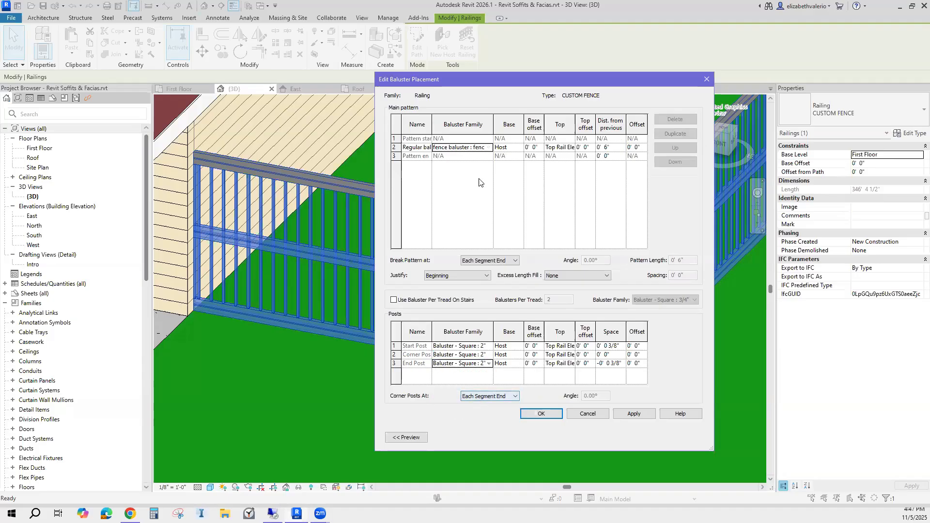
# Widen the baluster family column and the placement dialog, and accept the baluster placement and type changes for the fence
pyautogui.moveTo(504, 122); pyautogui.dragTo(558, 122)
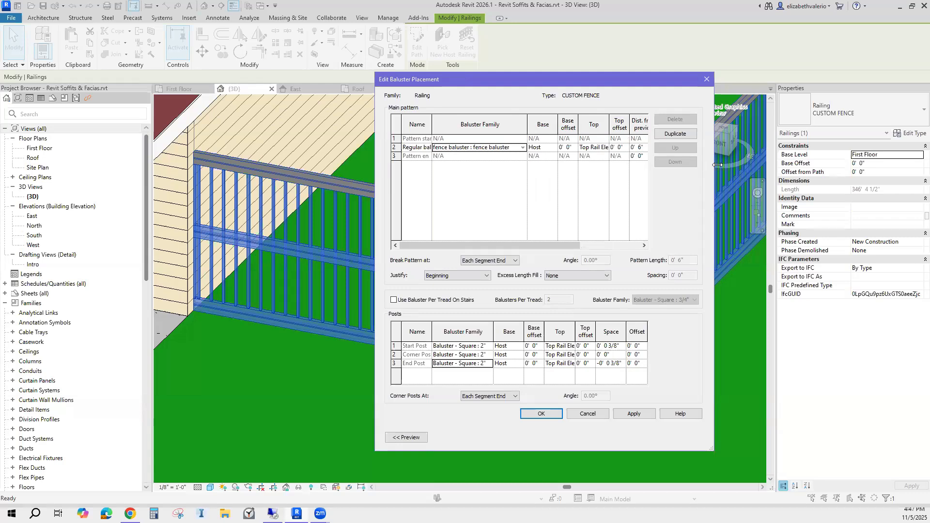
pyautogui.moveTo(717, 166); pyautogui.dragTo(875, 162)
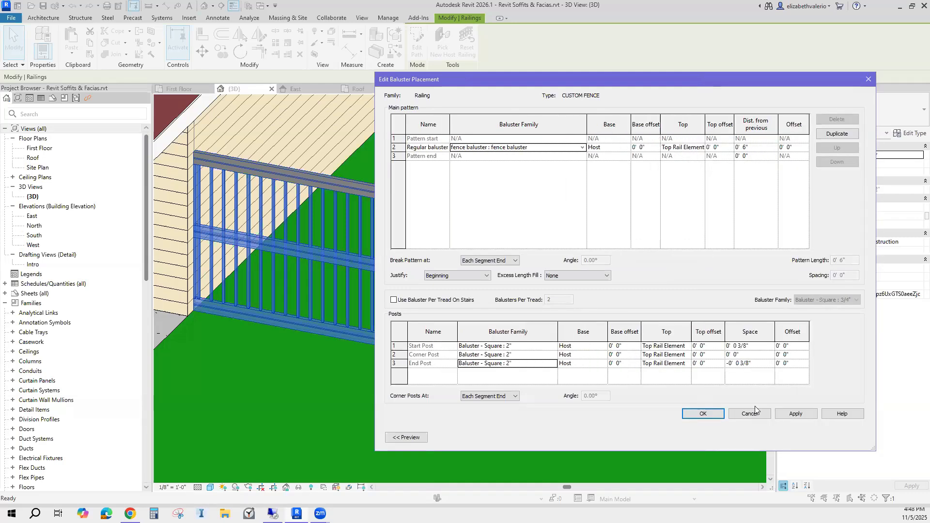
pyautogui.click(711, 414)
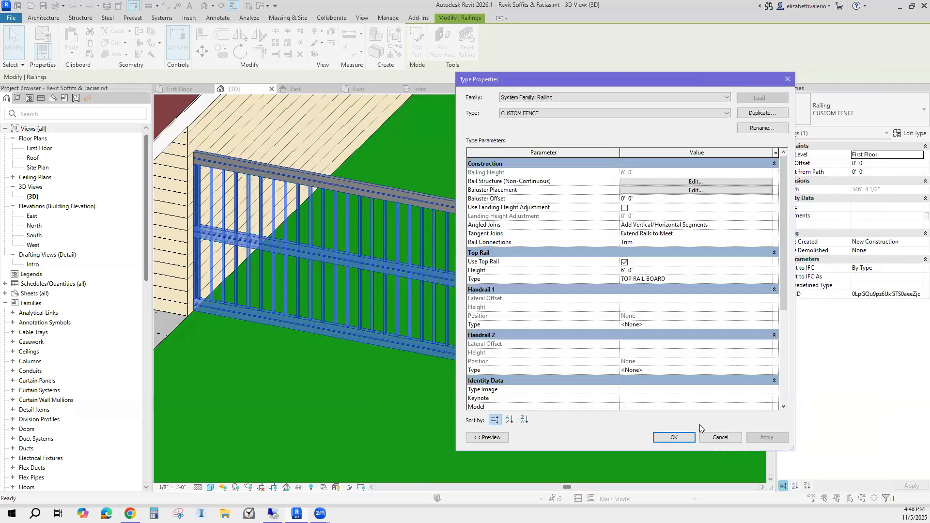
pyautogui.click(672, 437)
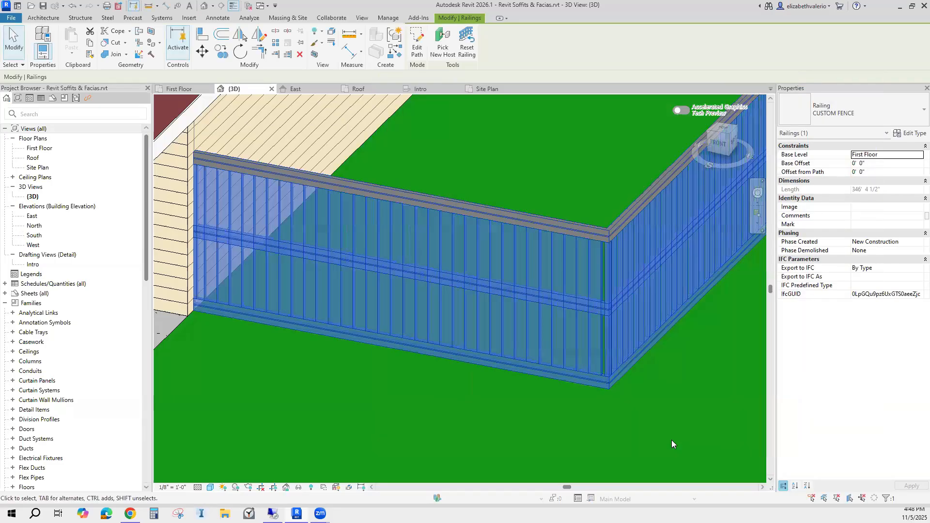
# Deselect the fence and examine its corner post and boards up close, and the whole fence around the house in the 3D view
pyautogui.click(672, 440)
pyautogui.moveTo(671, 443)
pyautogui.keyDown('shift'); pyautogui.mouseDown(button='middle')
pyautogui.moveTo(680, 439)
pyautogui.moveTo(678, 449)
pyautogui.mouseUp(button='middle'); pyautogui.keyUp('shift')
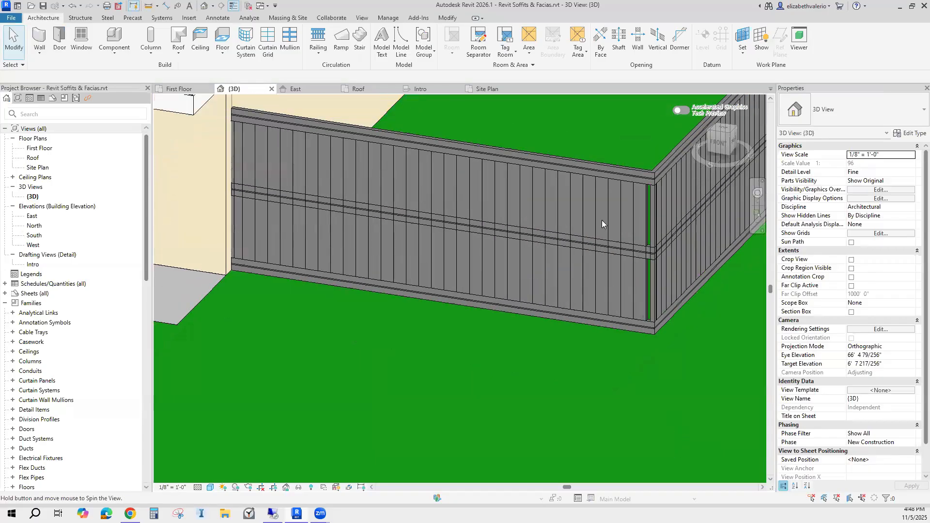
pyautogui.scroll(6, 602, 223)
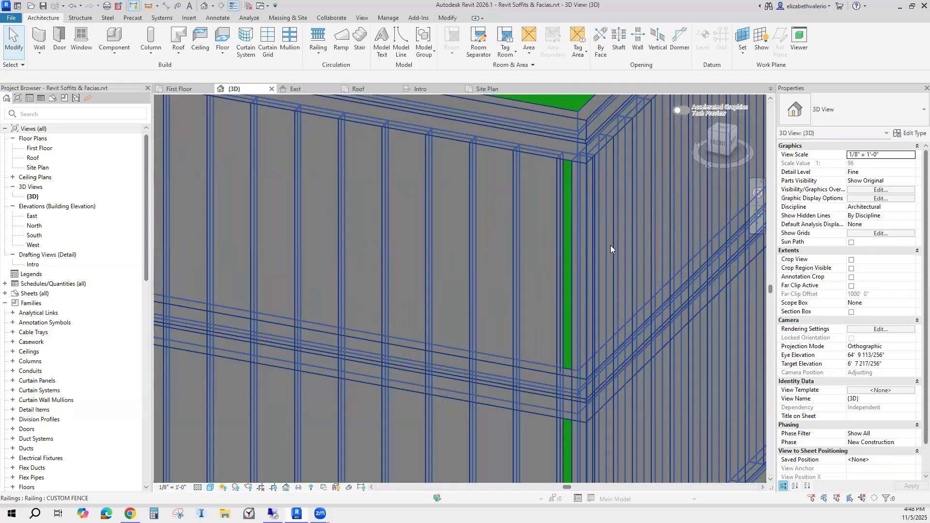
pyautogui.scroll(-6, 601, 224)
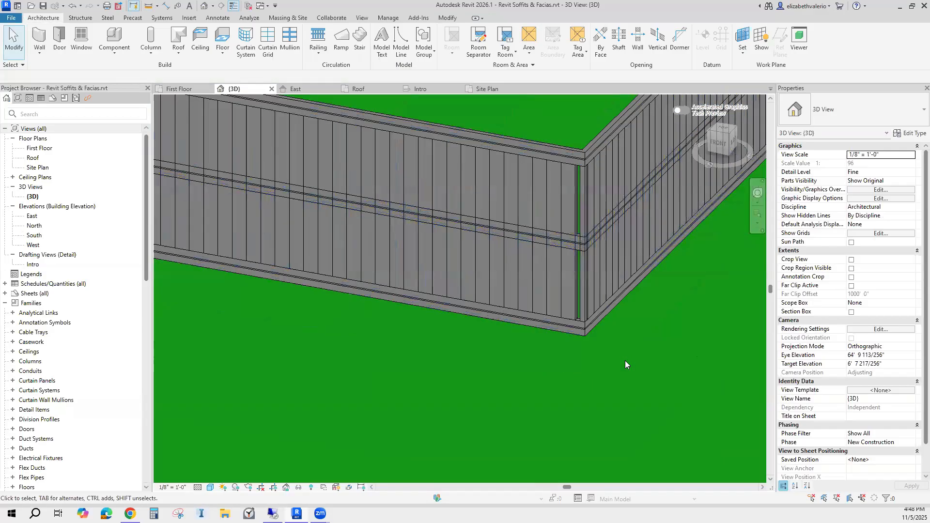
pyautogui.keyDown('shift'); pyautogui.moveTo(625, 373); pyautogui.dragTo(617, 377, button='middle'); pyautogui.keyUp('shift')
pyautogui.scroll(-2, 617, 378)
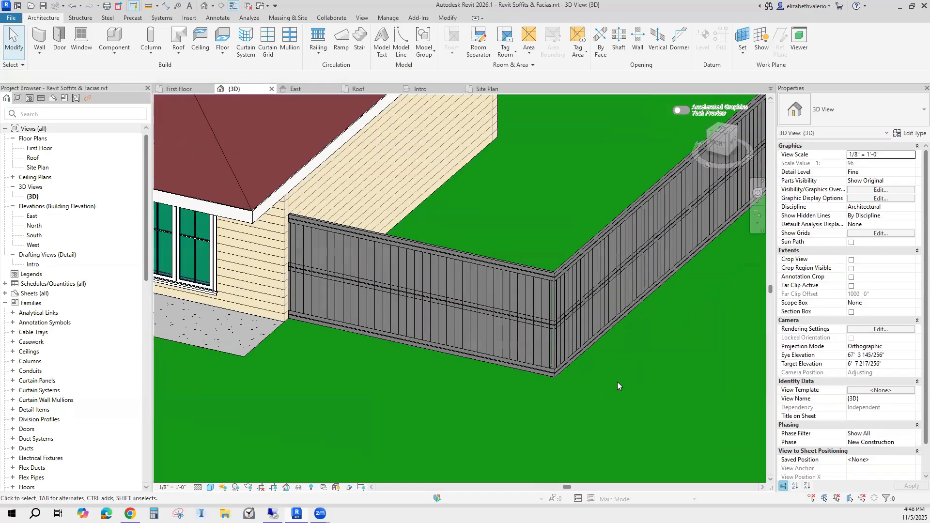
pyautogui.scroll(-4, 617, 378)
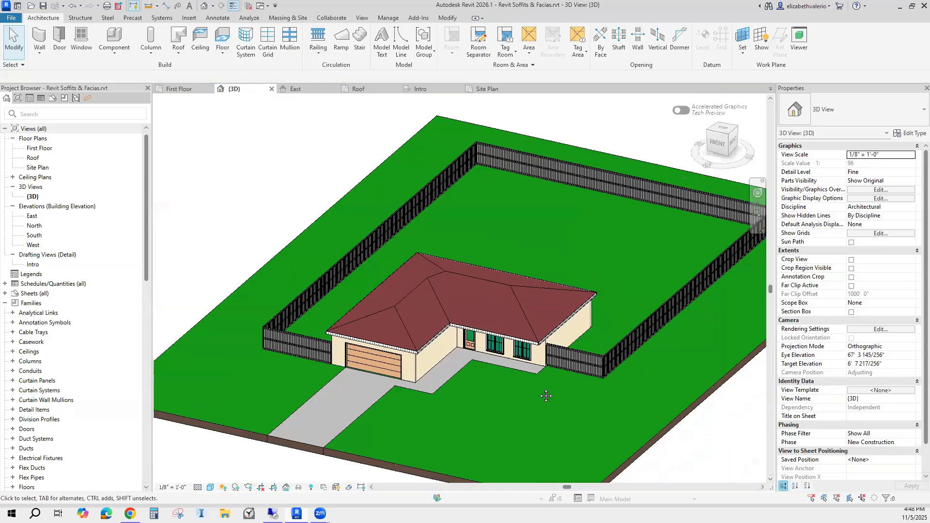
pyautogui.moveTo(547, 396); pyautogui.dragTo(556, 416, button='middle')
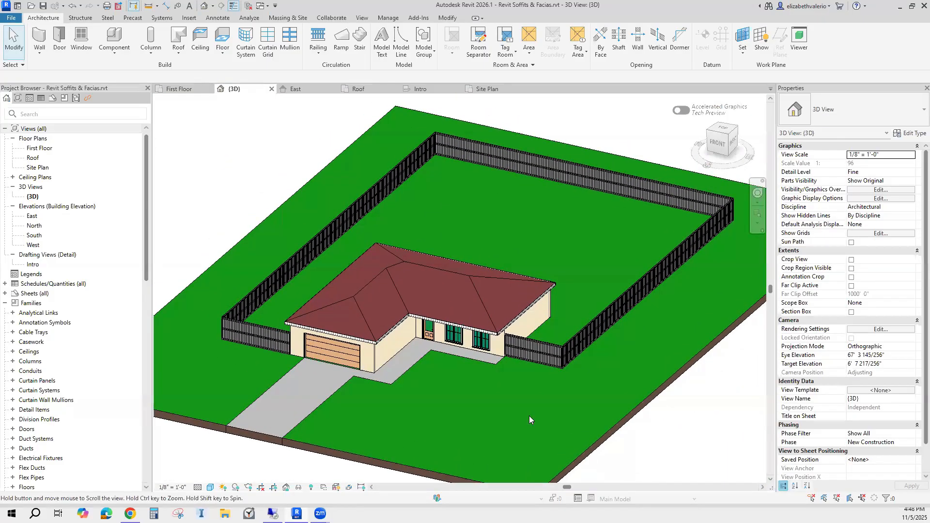